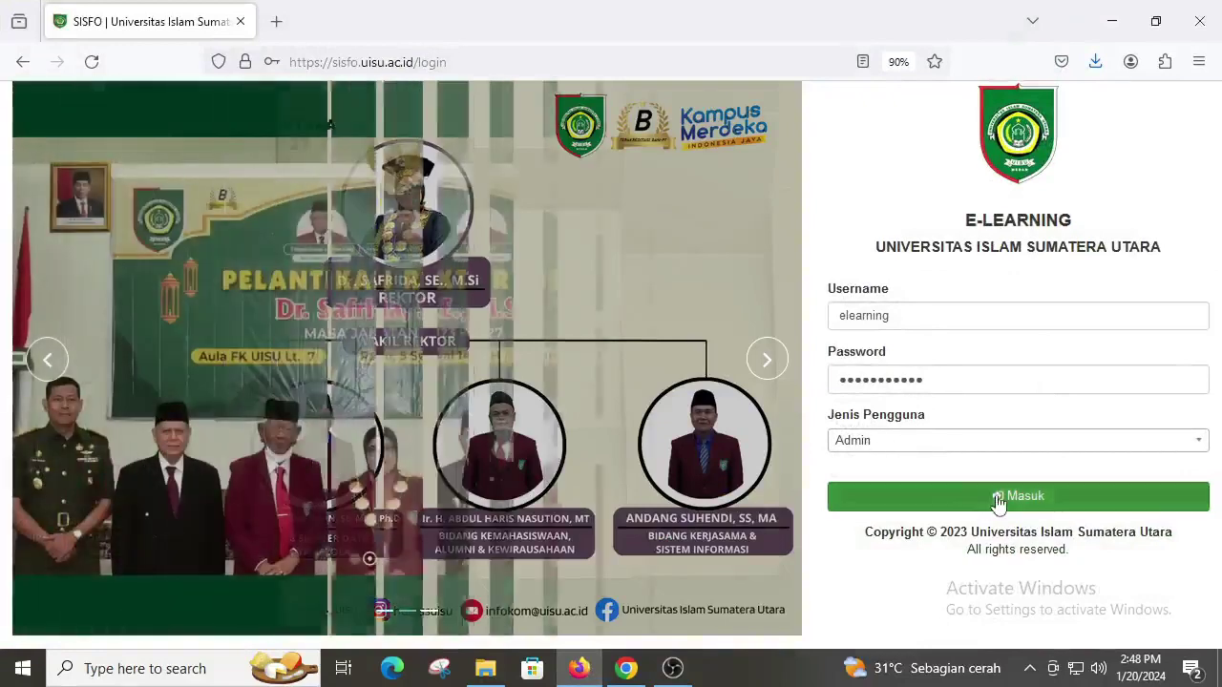
Step: Submit the filled-in login with user type Admin to enter the dashboard
left_click(992, 498)
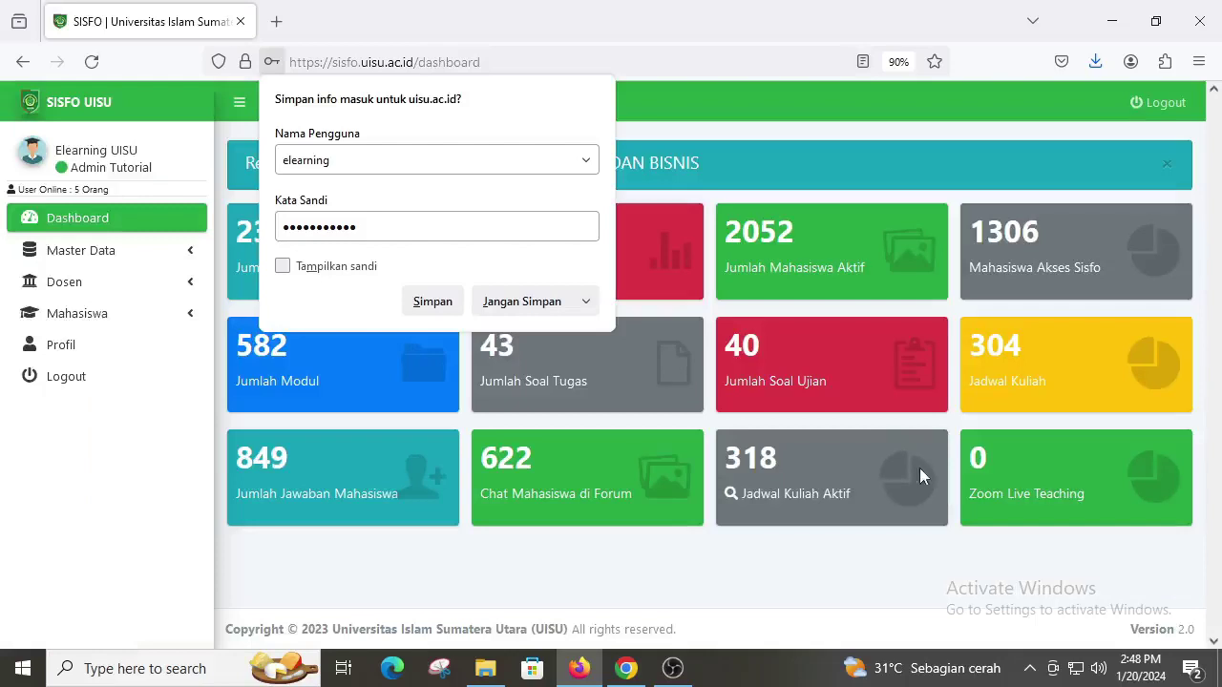
Step: Decline saving the password and open Master Data > Data Fakultas
left_click(525, 303)
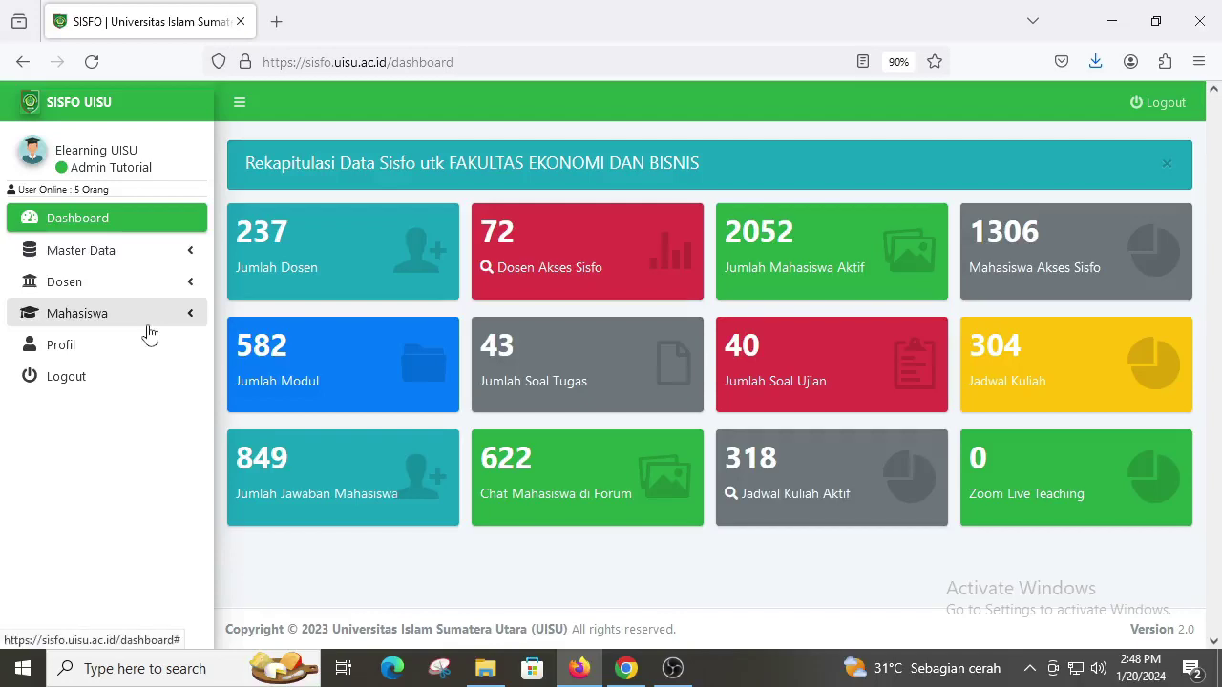
left_click(129, 261)
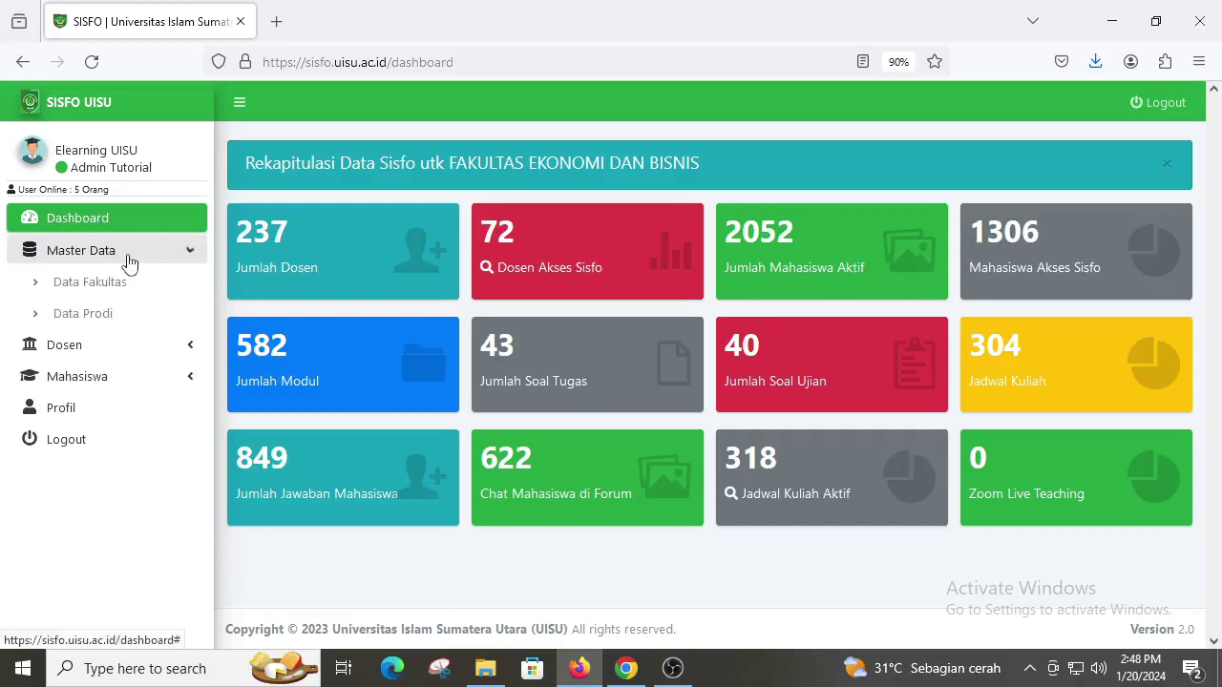
left_click(127, 286)
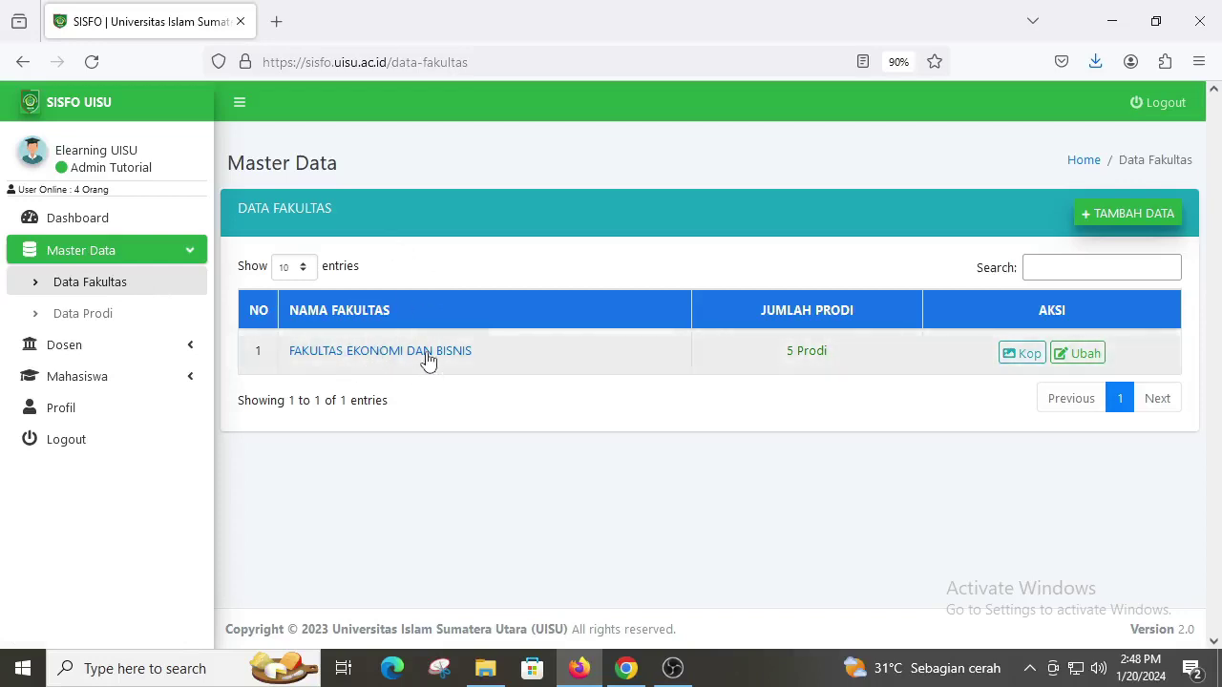
Step: Open the dean list for FAKULTAS EKONOMI DAN BISNIS from the faculty table
left_click(426, 355)
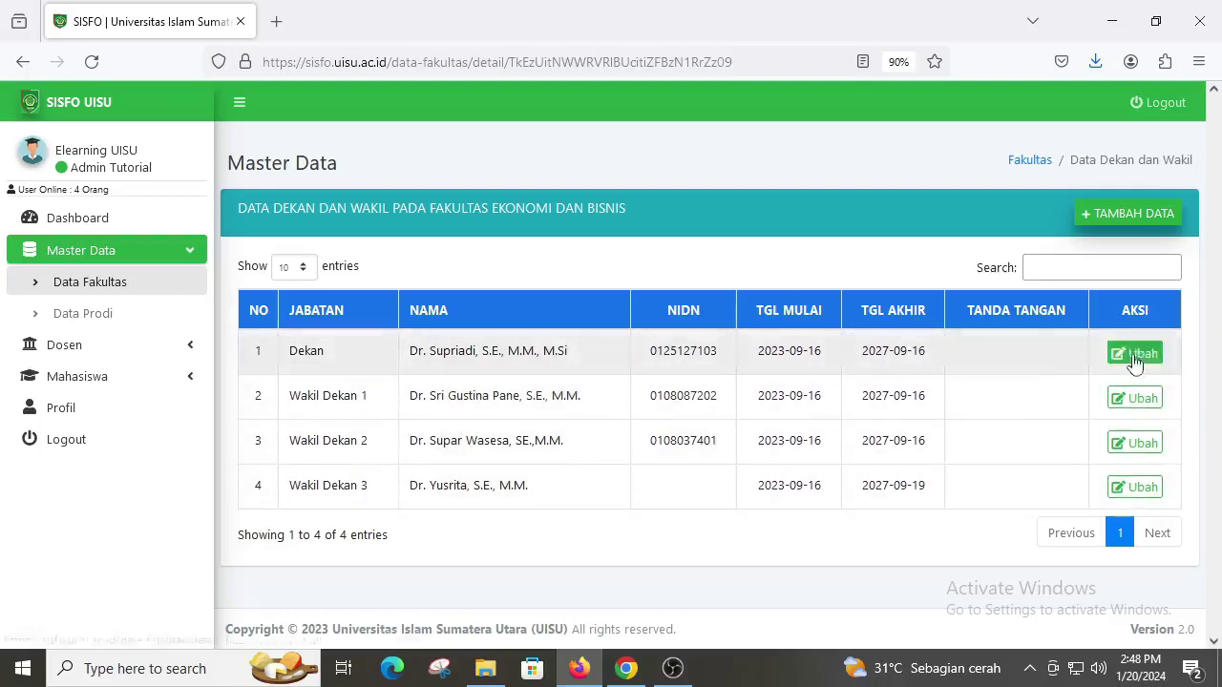
left_click(1133, 353)
scroll(607, 372, "down", 3)
scroll(477, 377, "up", 3)
scroll(494, 319, "down", 2)
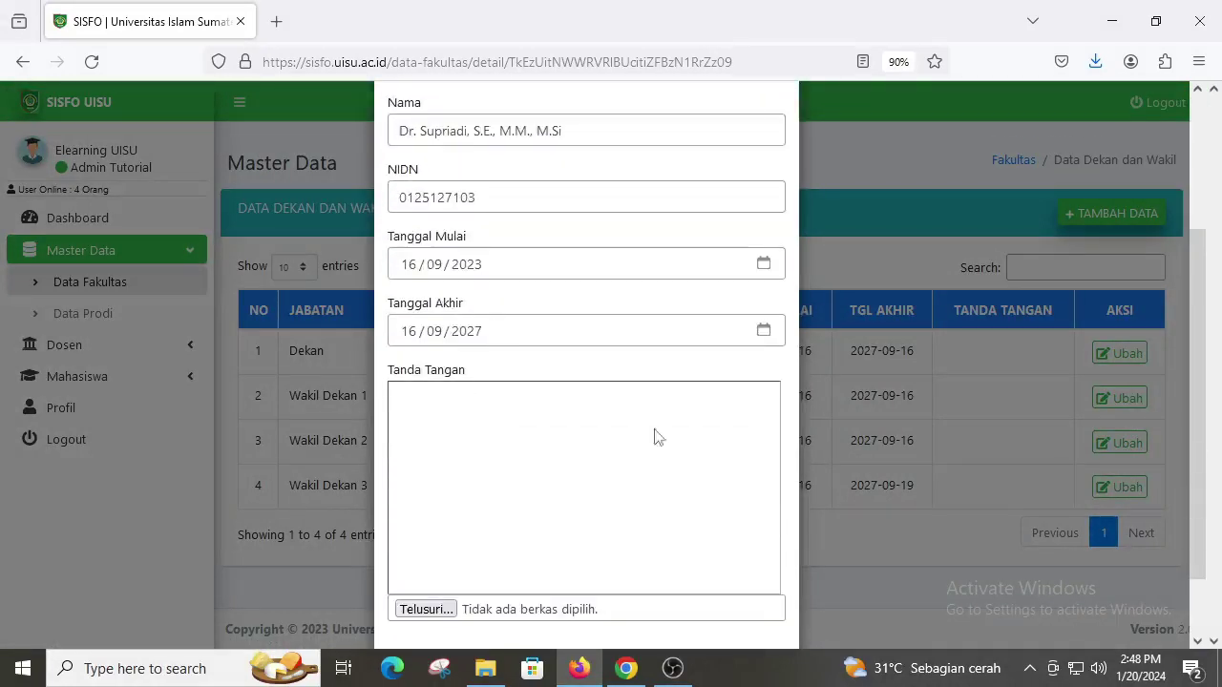
scroll(538, 448, "down", 1)
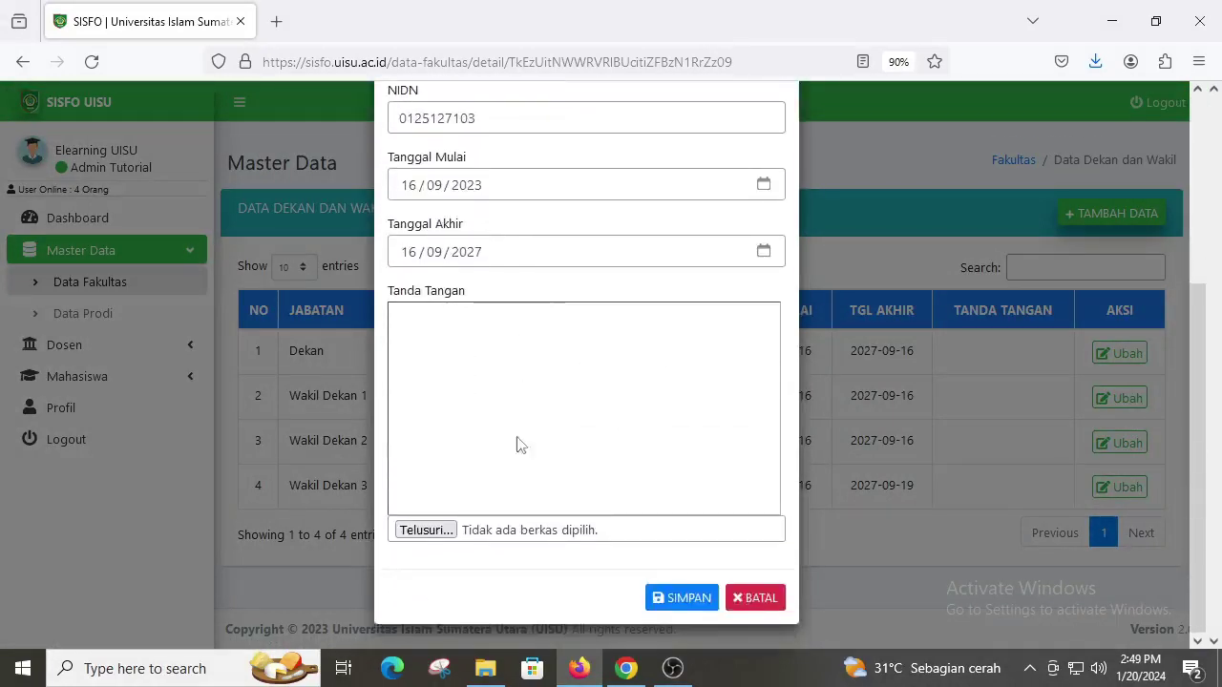
scroll(549, 461, "up", 1)
scroll(551, 463, "up", 3)
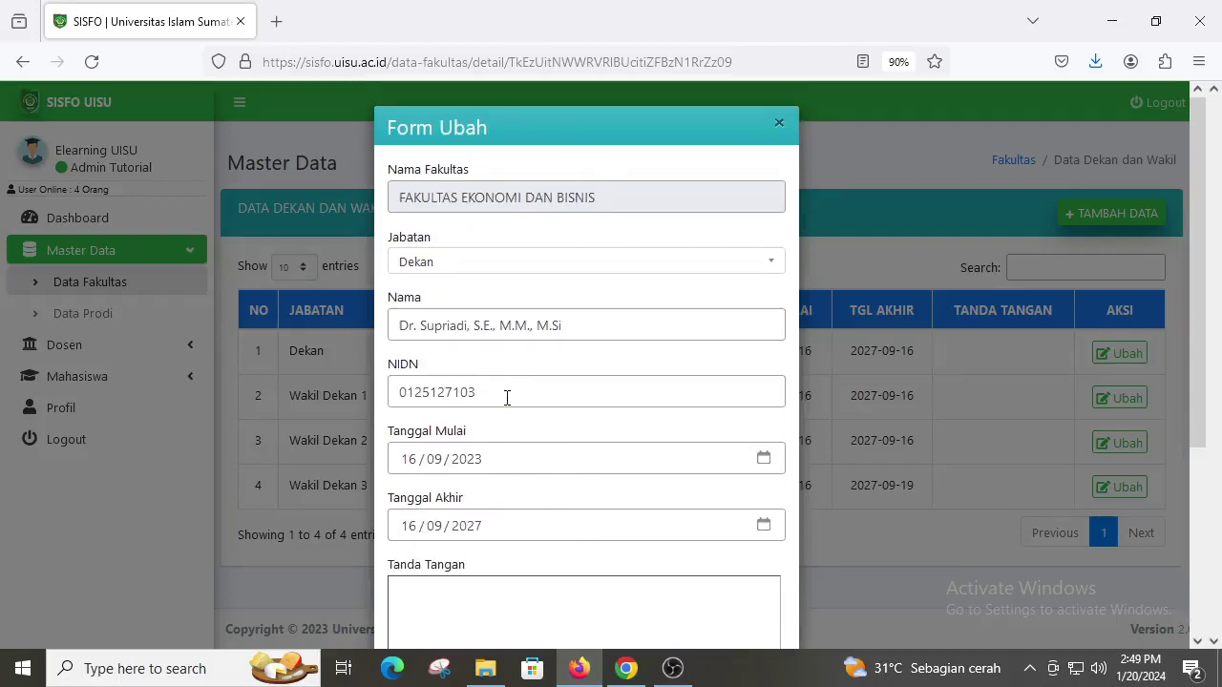
scroll(507, 399, "down", 2)
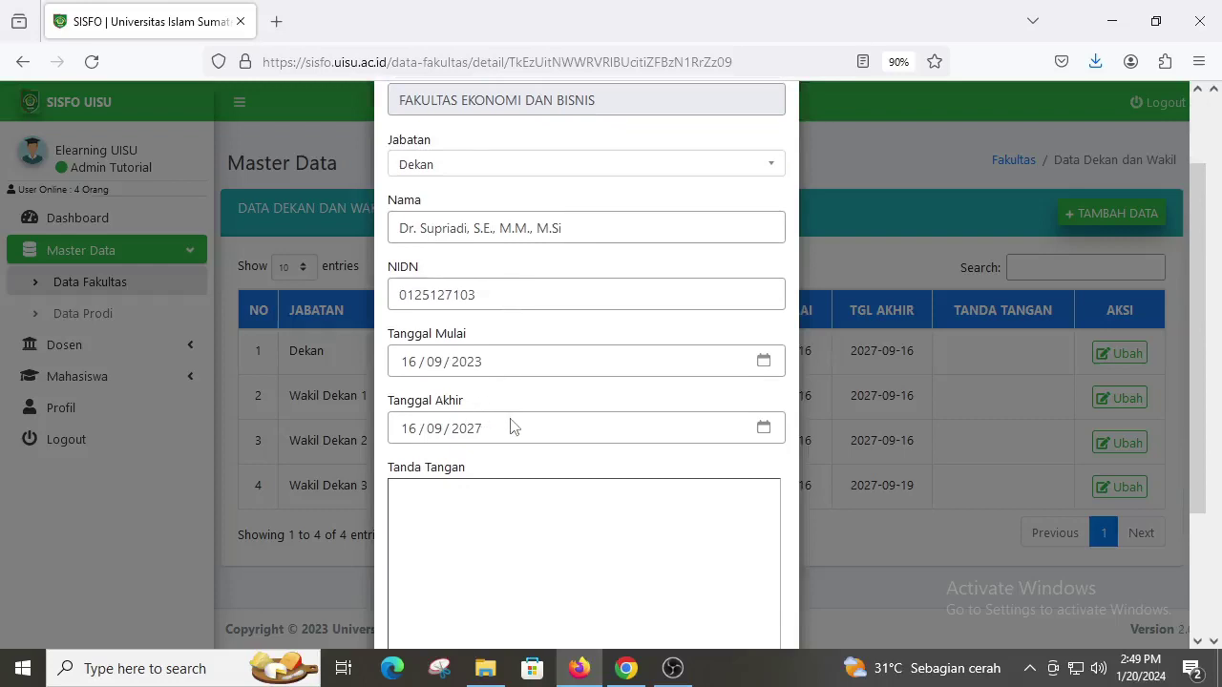
scroll(511, 427, "down", 2)
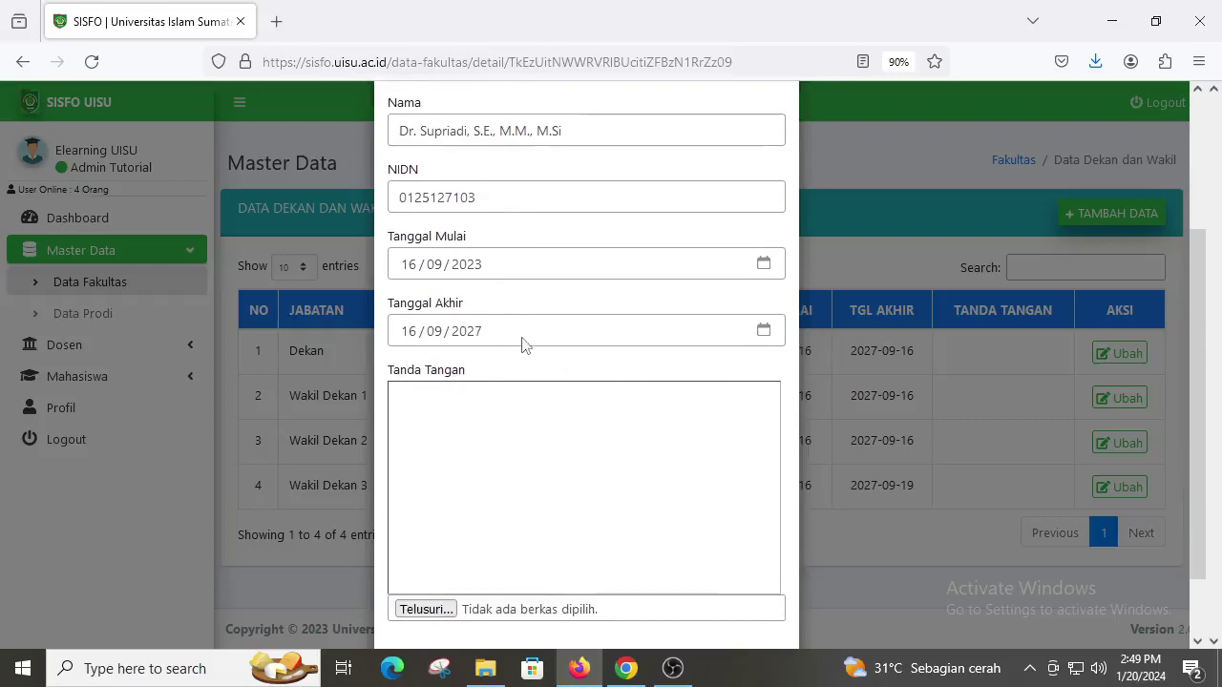
scroll(523, 346, "down", 2)
left_click(686, 599)
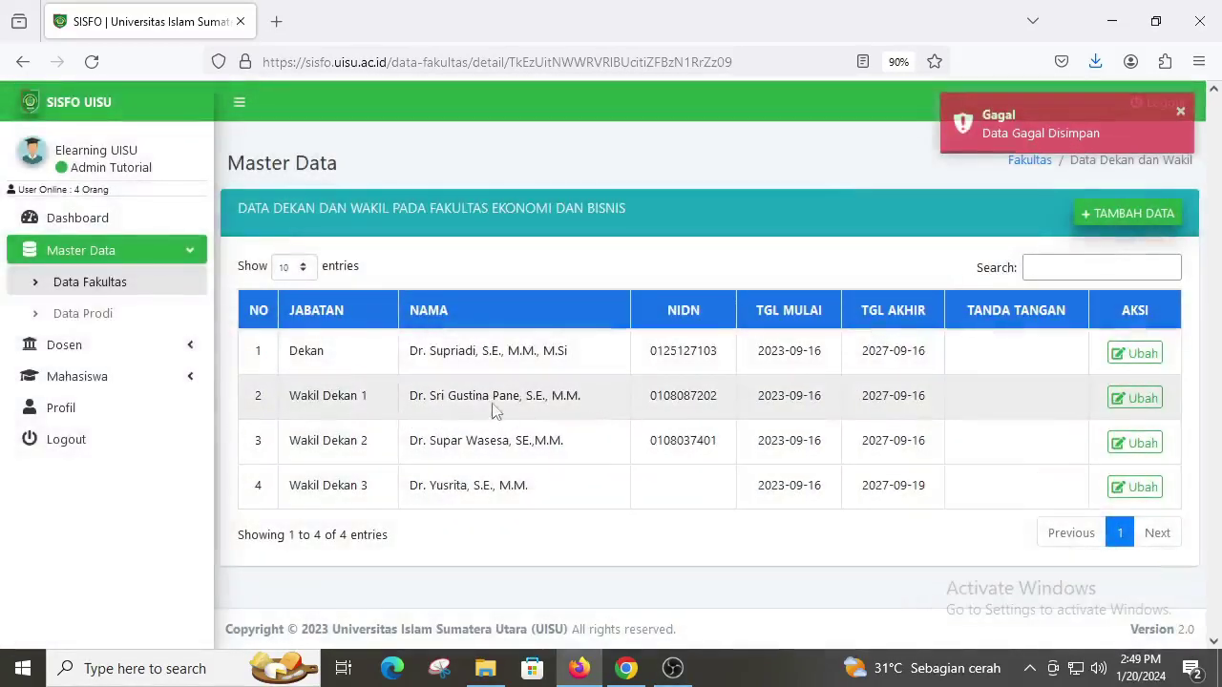
left_click(1120, 398)
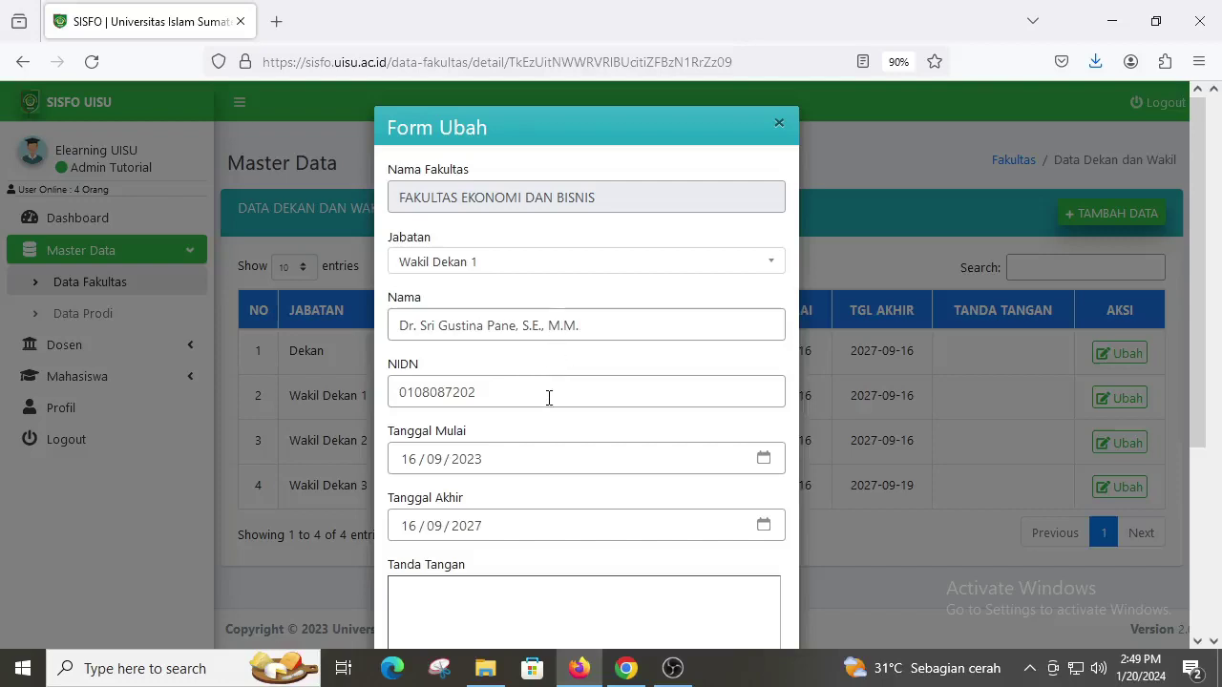
scroll(572, 468, "down", 1)
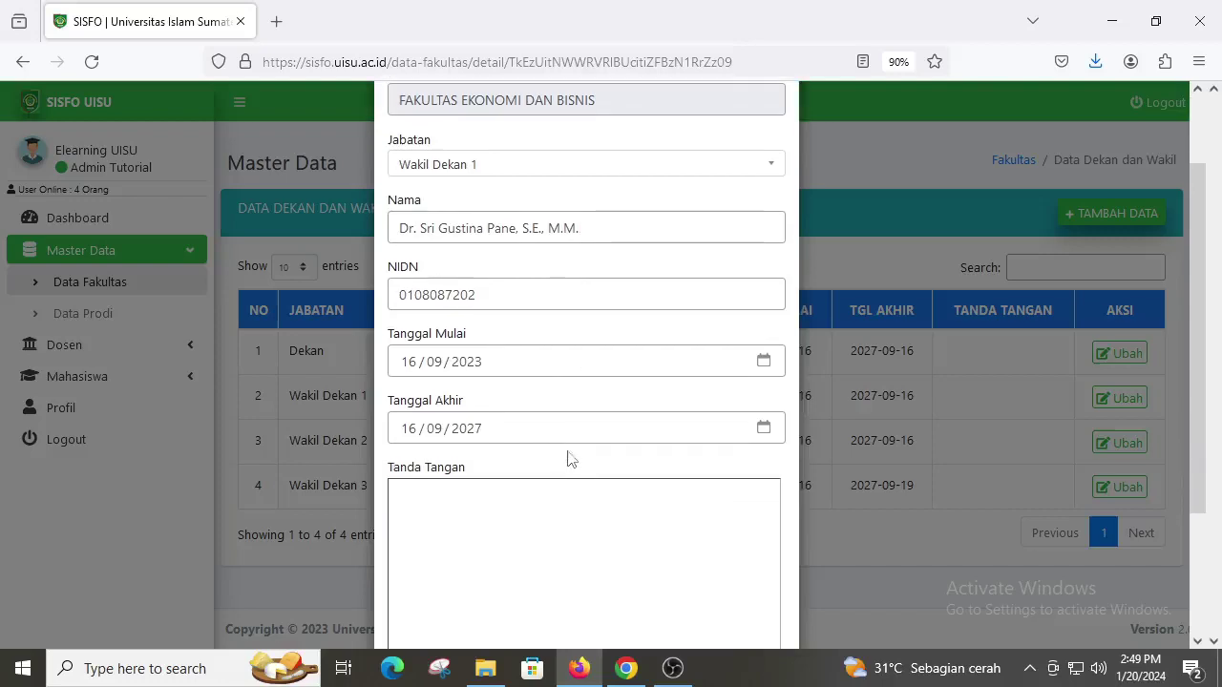
scroll(554, 436, "down", 2)
left_click(754, 598)
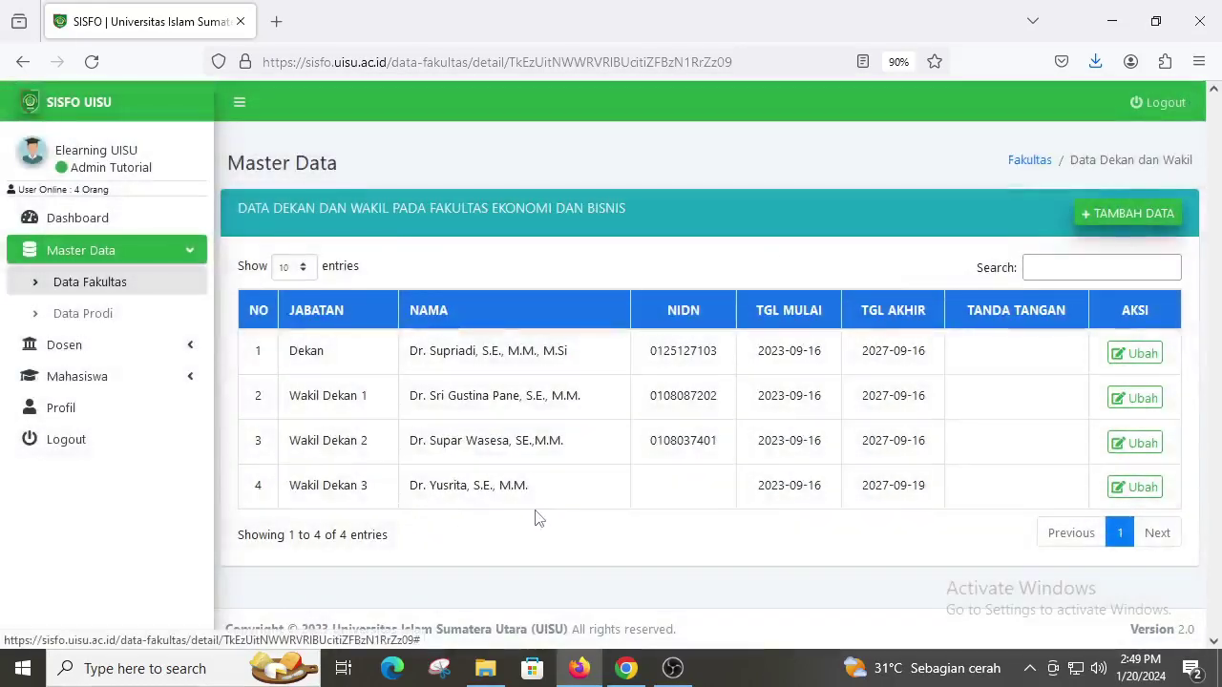
Step: View the KEWIRAUSAHAAN (S1) Kaprodi edit form in Data Prodi, then cancel without changes
left_click(119, 325)
scroll(398, 409, "down", 2)
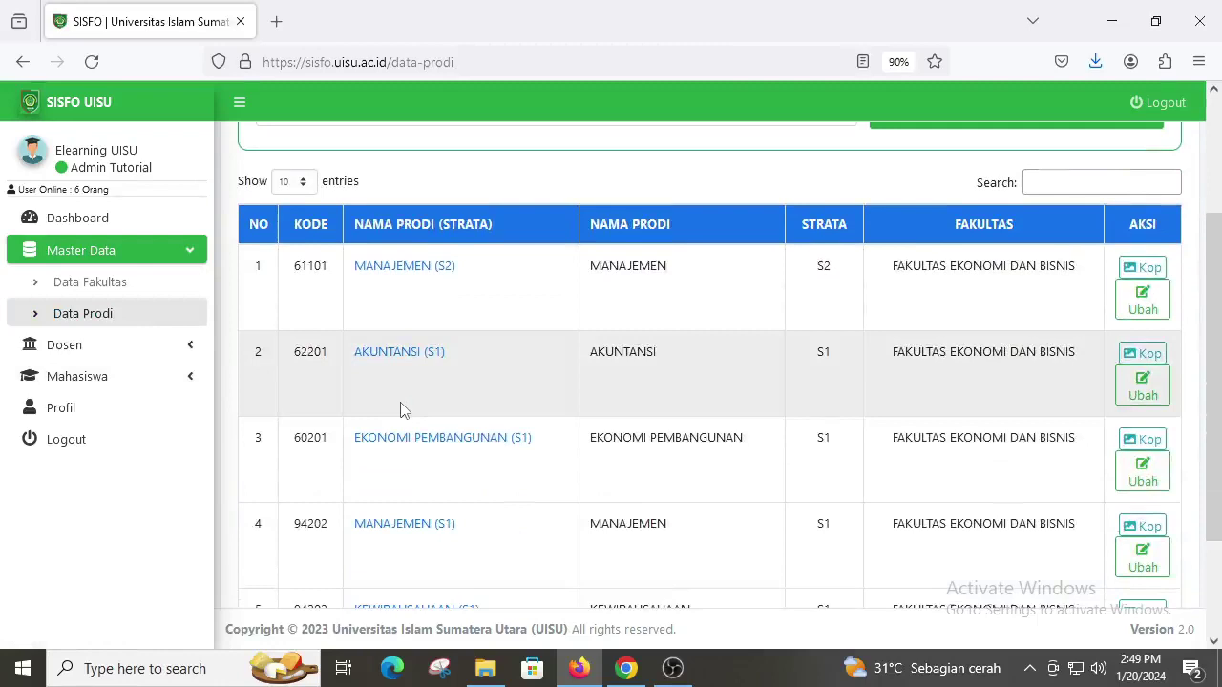
scroll(400, 409, "down", 2)
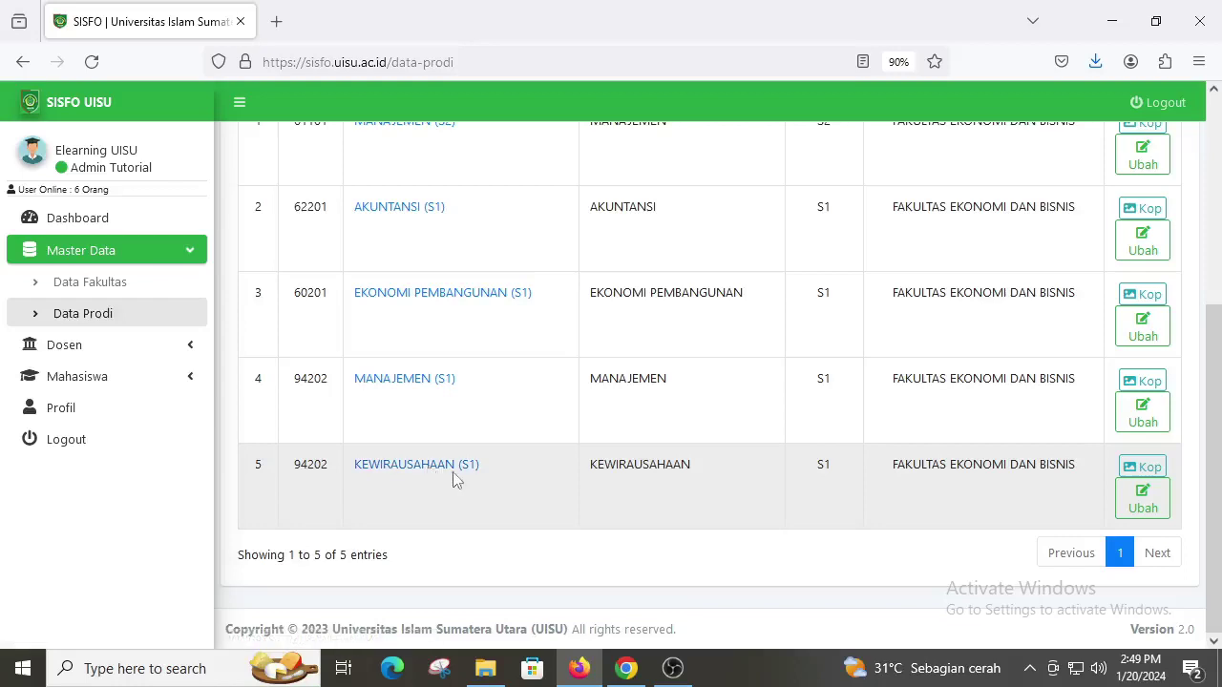
left_click(450, 477)
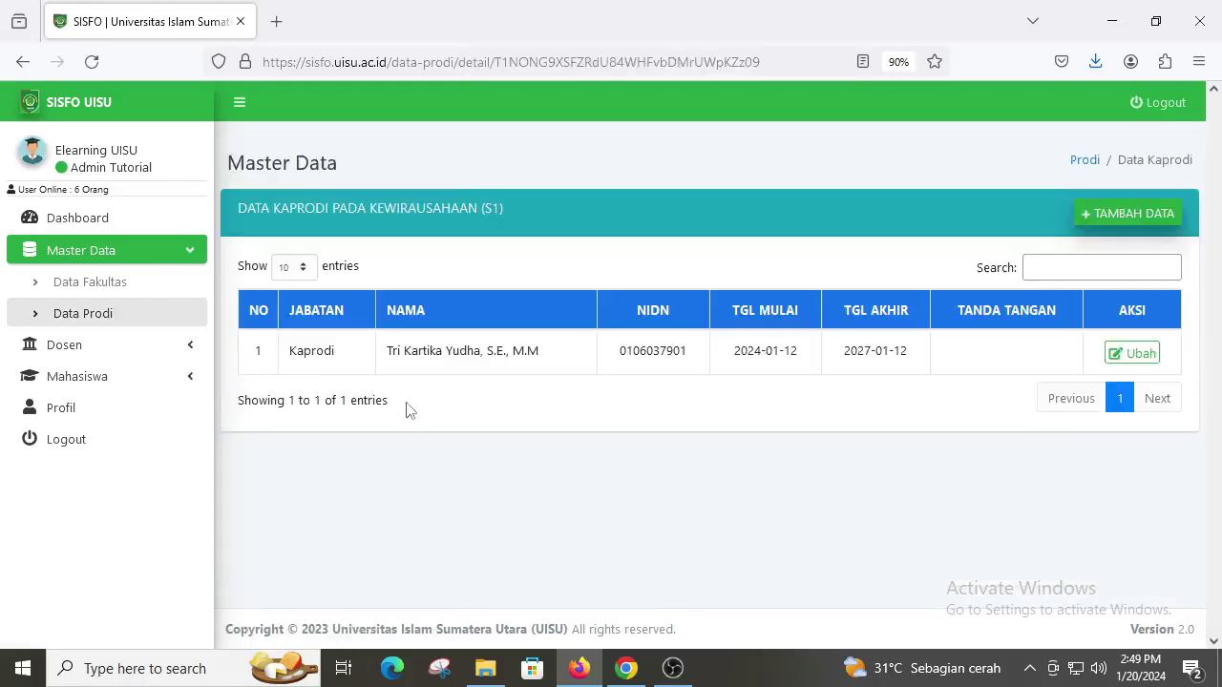
left_click(1134, 354)
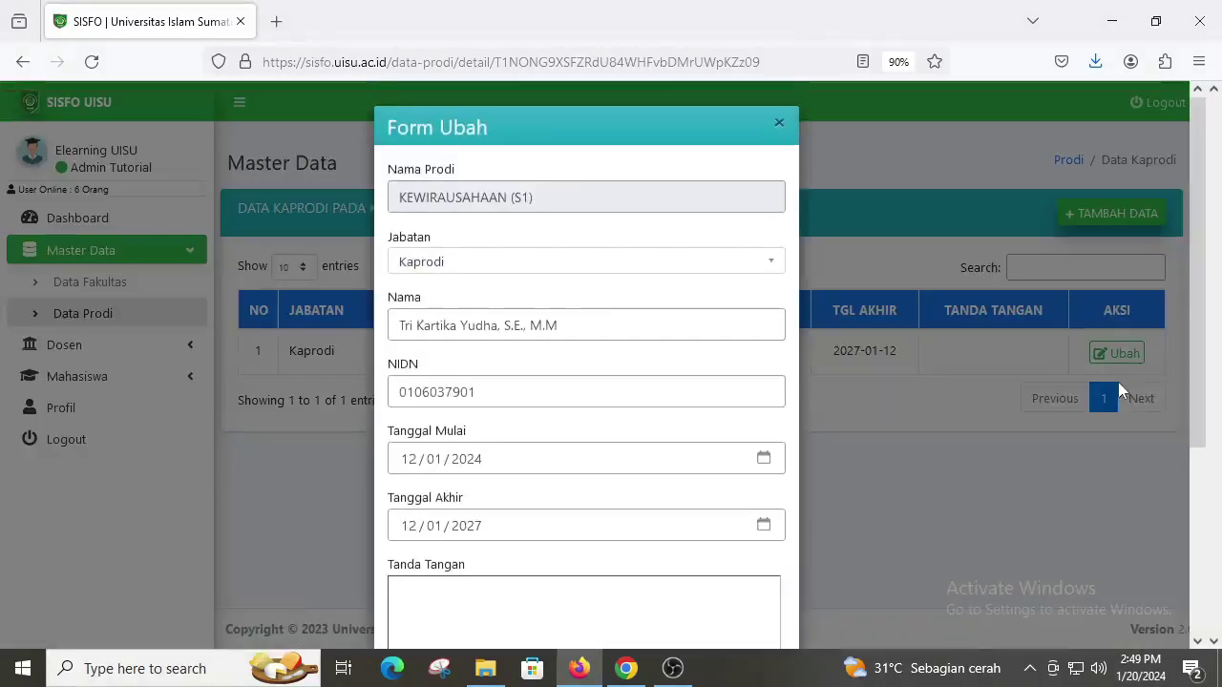
scroll(595, 351, "down", 2)
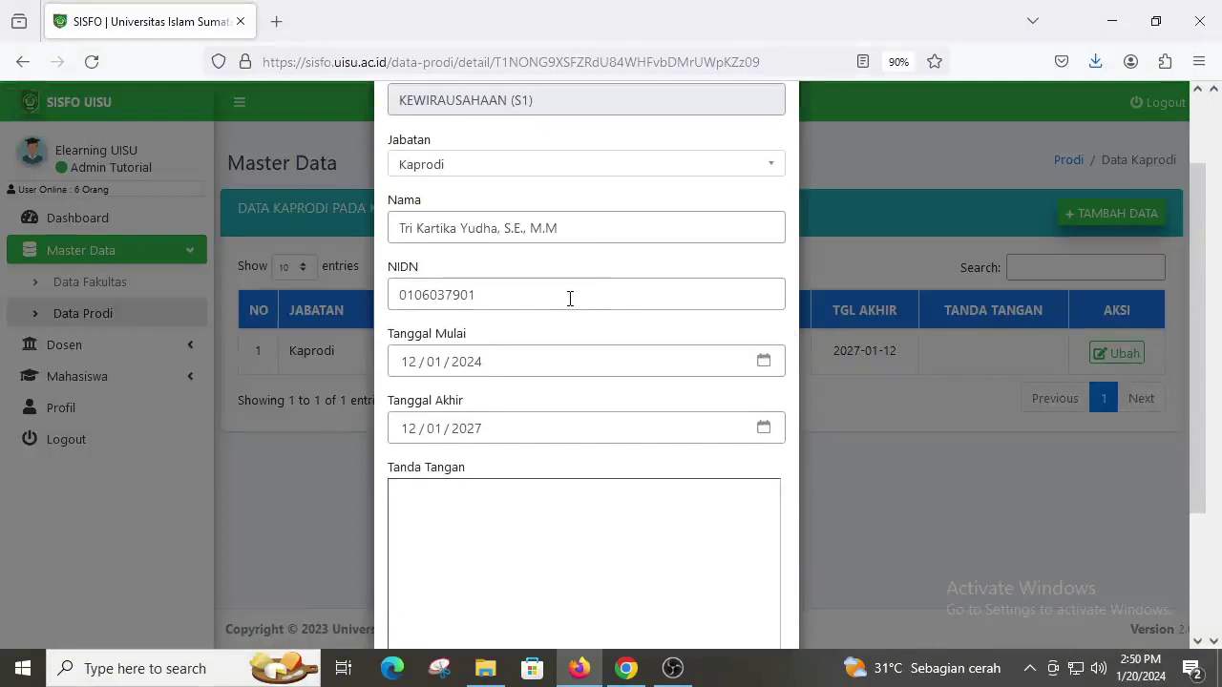
scroll(538, 464, "down", 2)
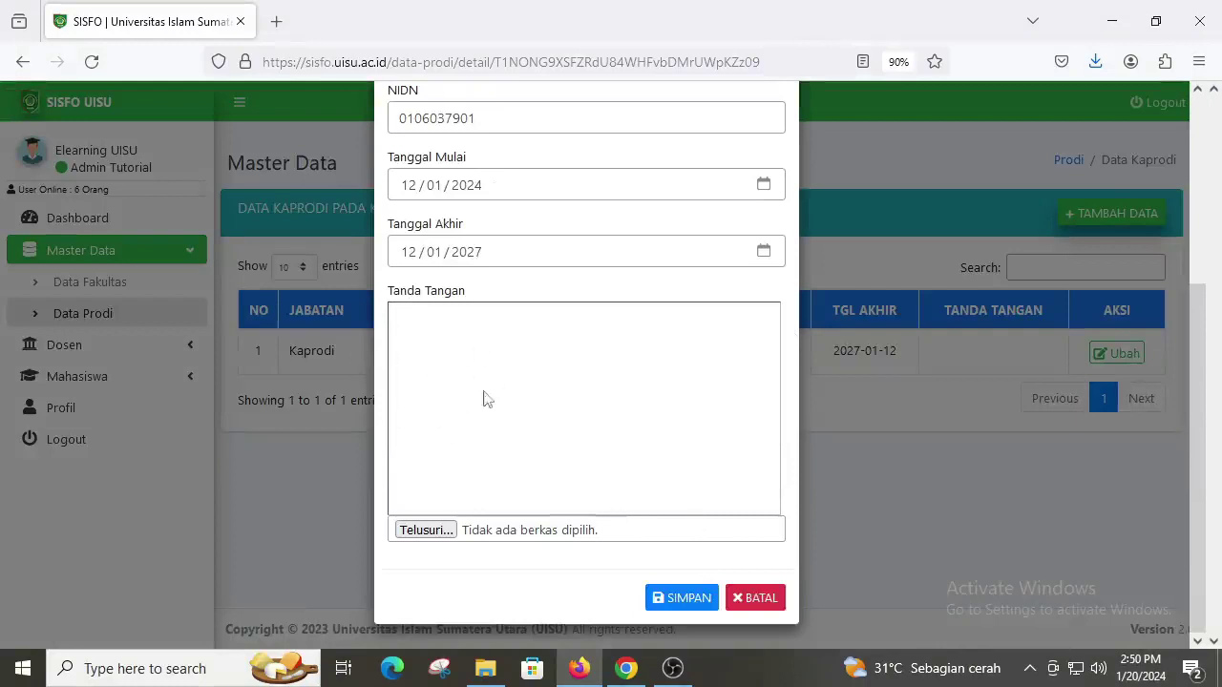
left_click(764, 603)
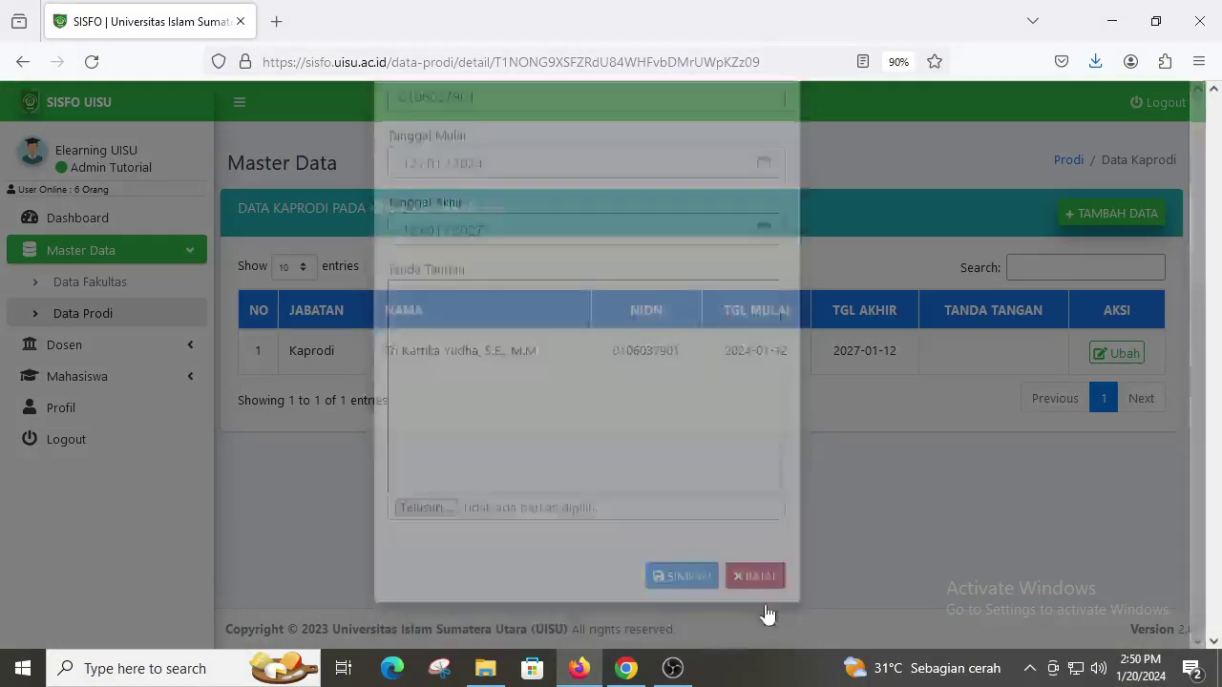
Step: Return to Data Prodi and open the Kop Surat letterhead for MANAJEMEN (S1)
left_click(22, 61)
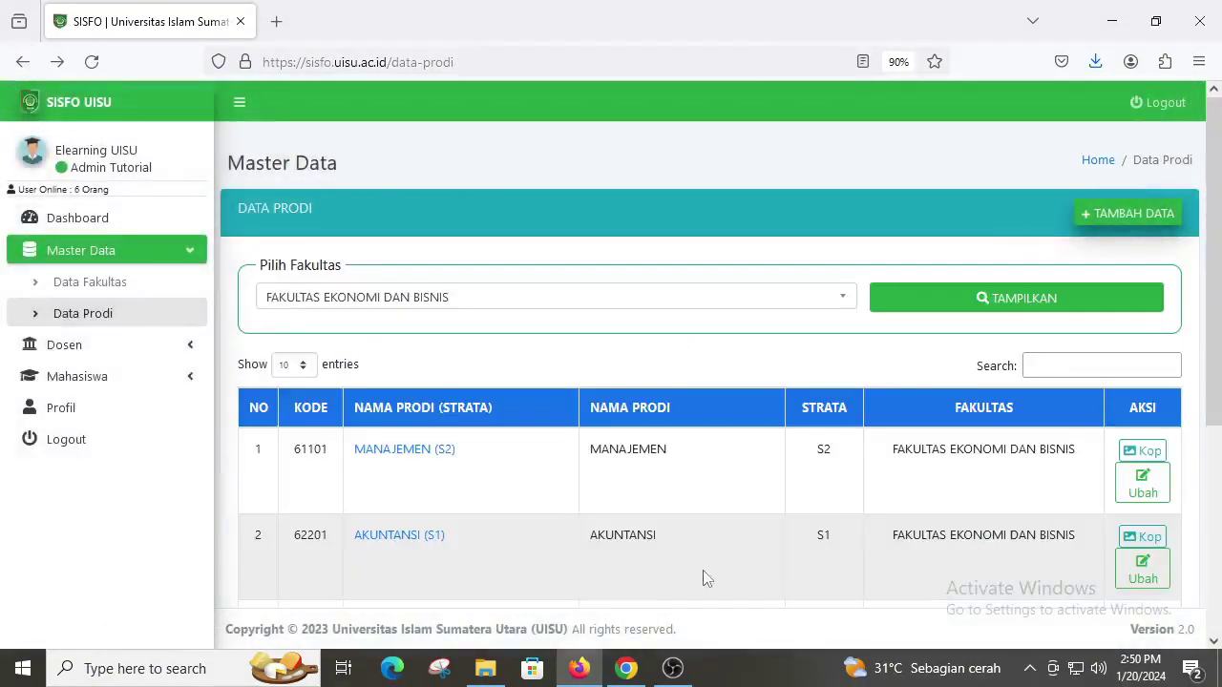
scroll(594, 554, "down", 2)
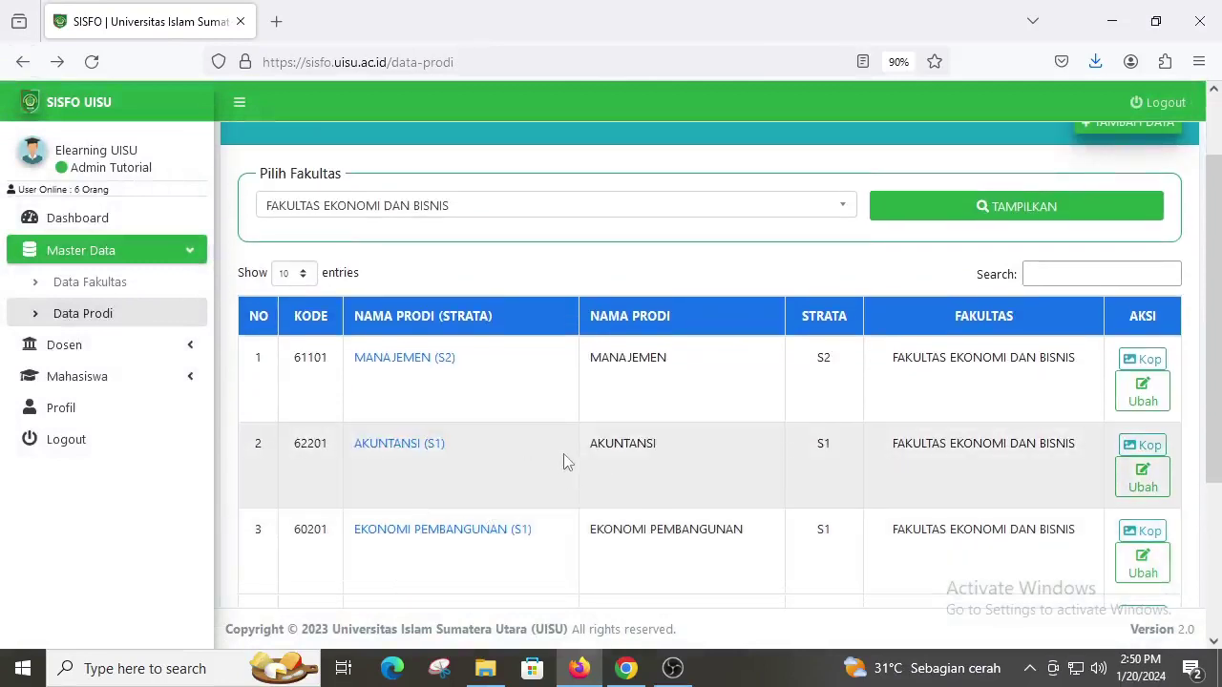
scroll(666, 460, "down", 2)
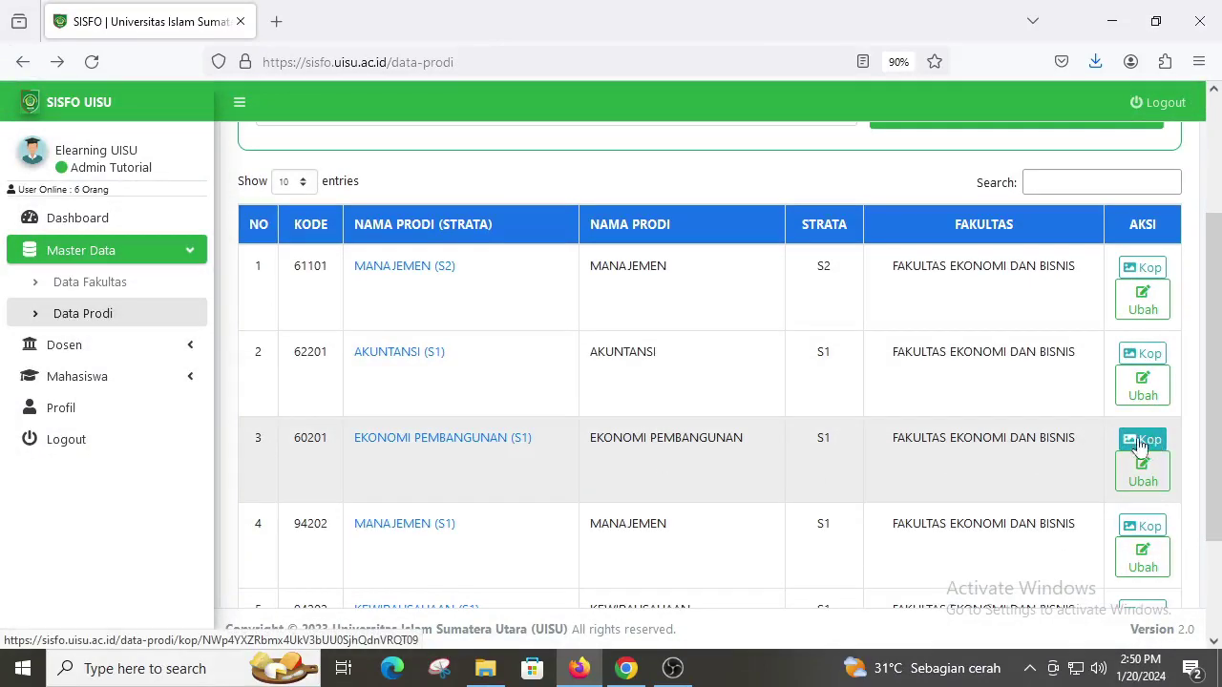
scroll(1144, 456, "down", 2)
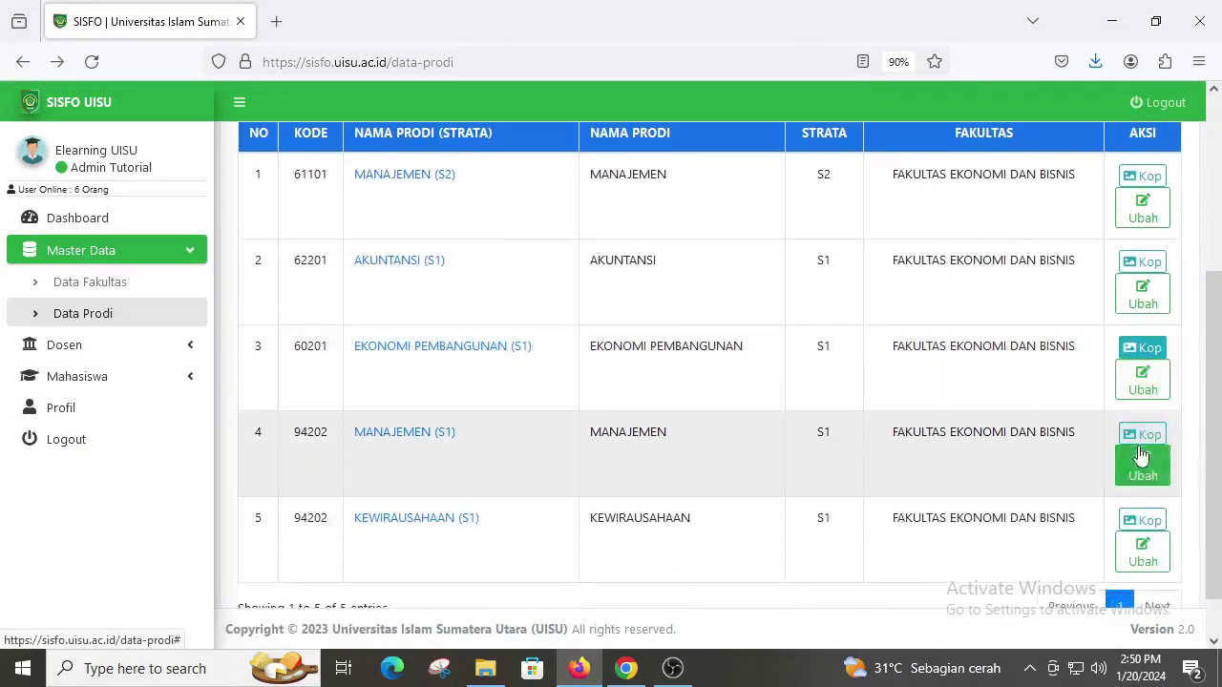
left_click(1142, 435)
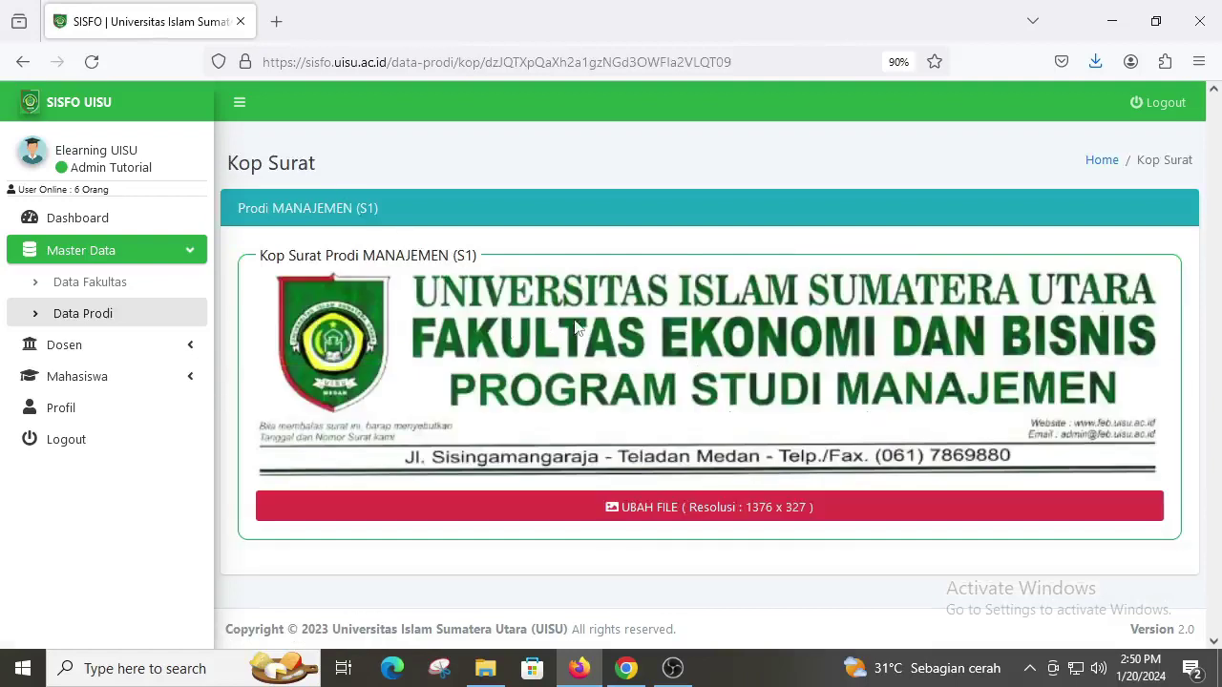
left_click(19, 65)
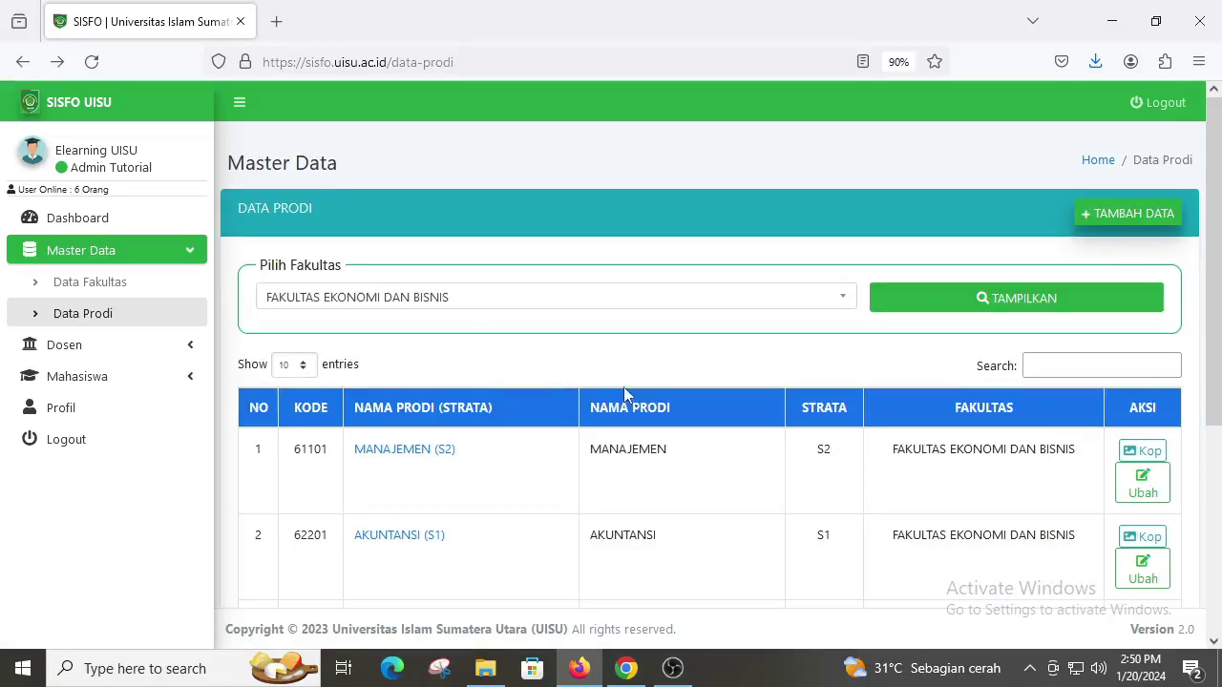
scroll(436, 395, "down", 2)
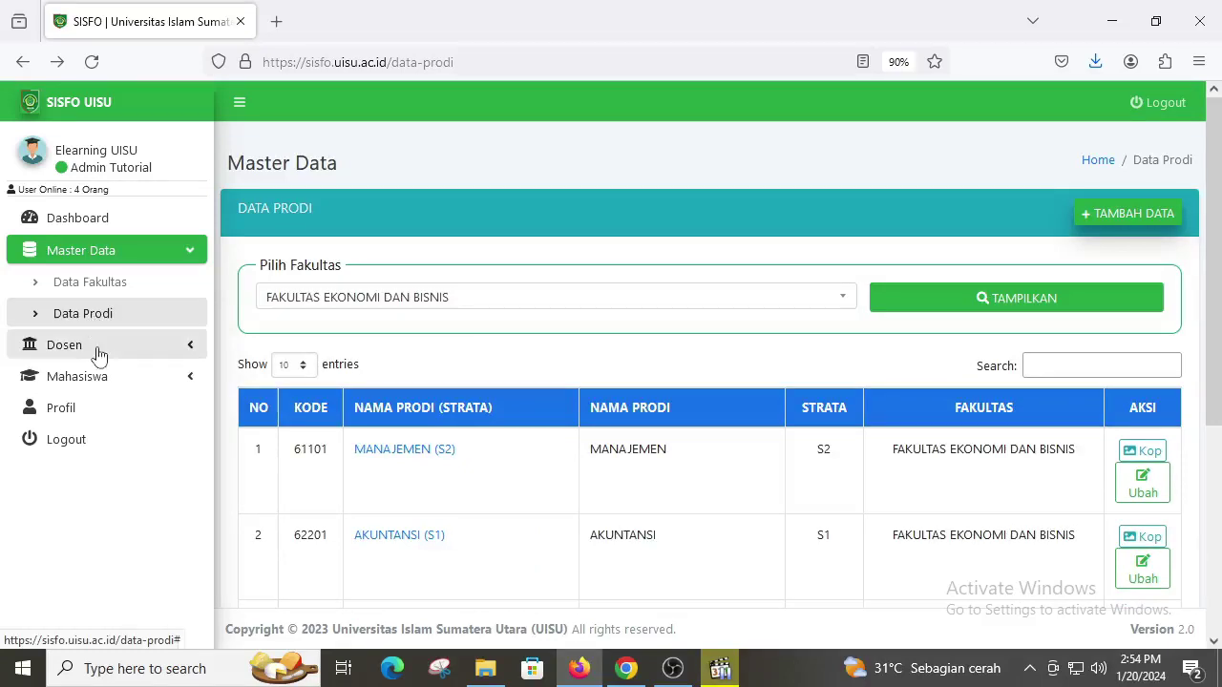
Step: Go to the SK Dekan page and open the FAKULTAS EKONOMI DAN BISNIS prodi list
left_click(99, 355)
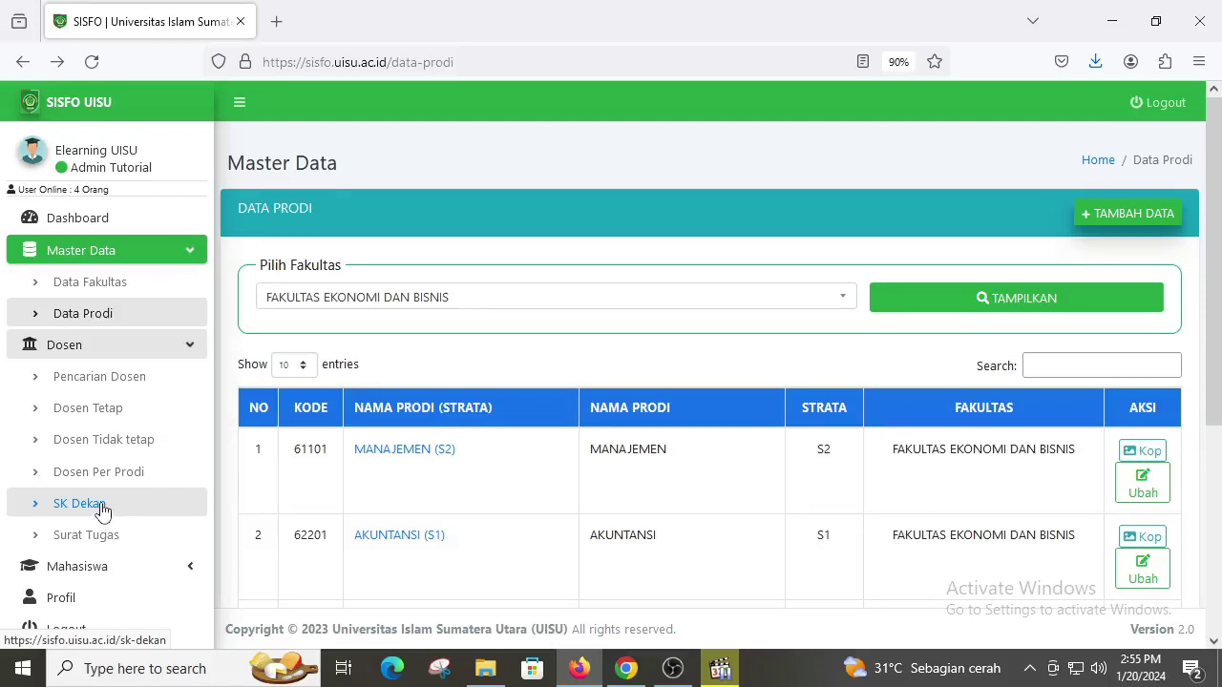
left_click(83, 506)
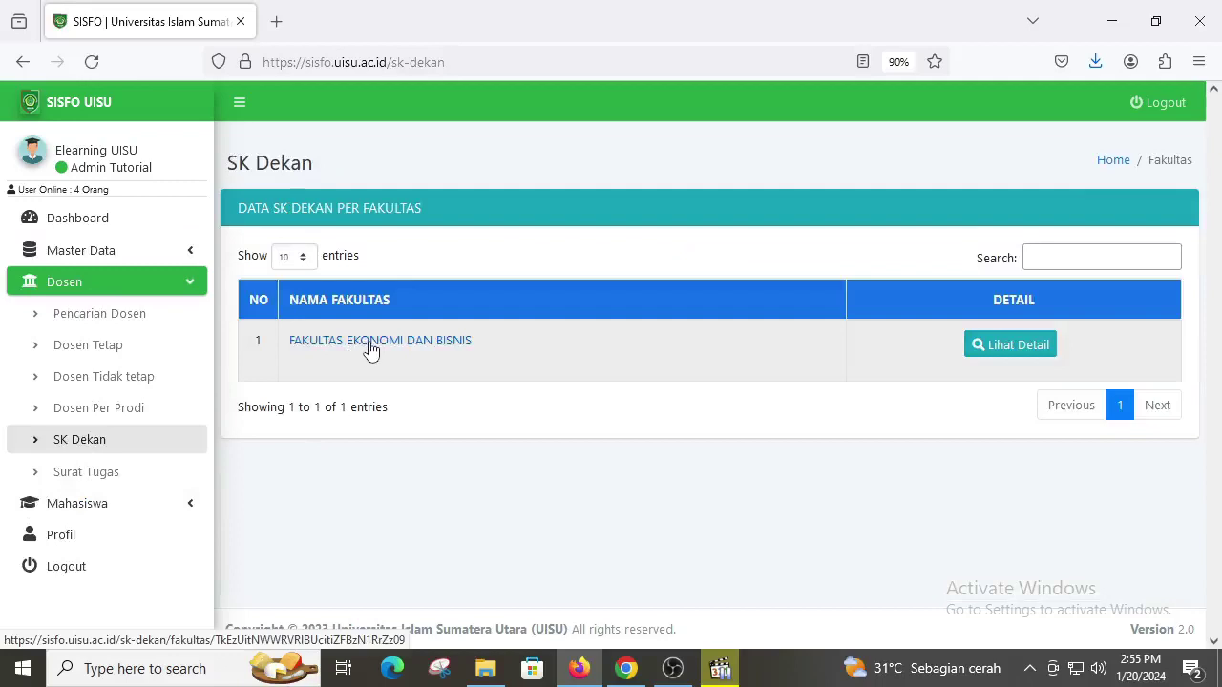
left_click(372, 344)
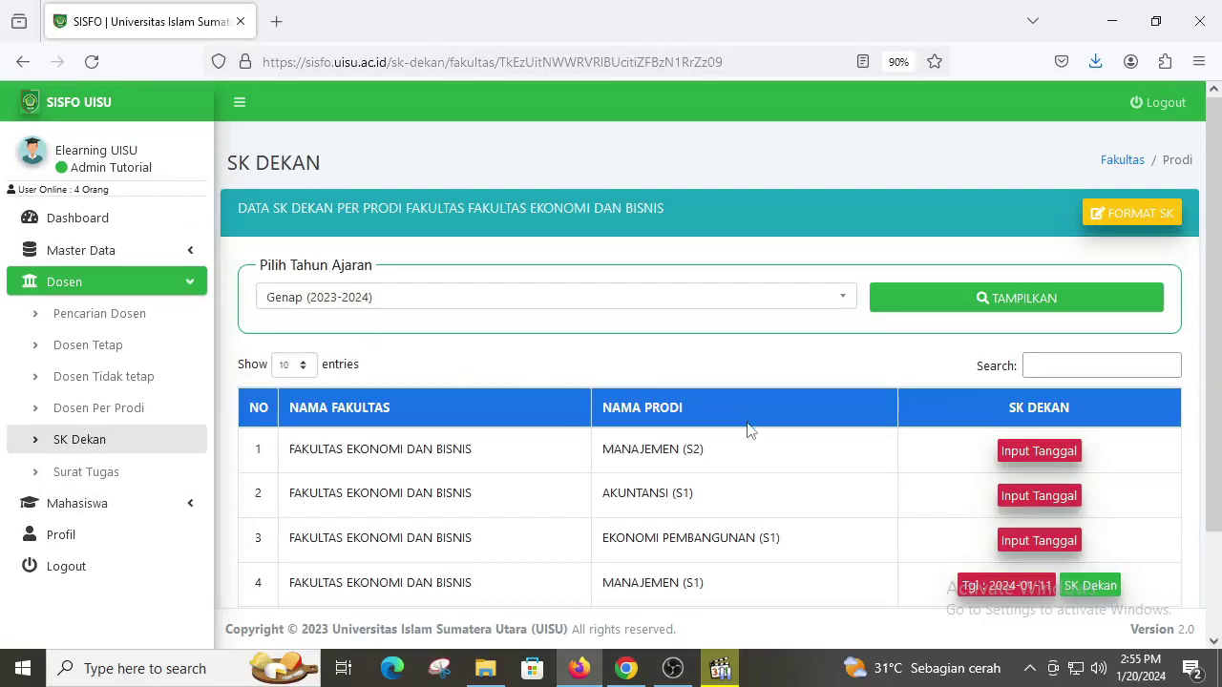
Step: Open the SK Dekan PDF for row 4, MANAJEMEN (S1)
scroll(749, 430, "down", 2)
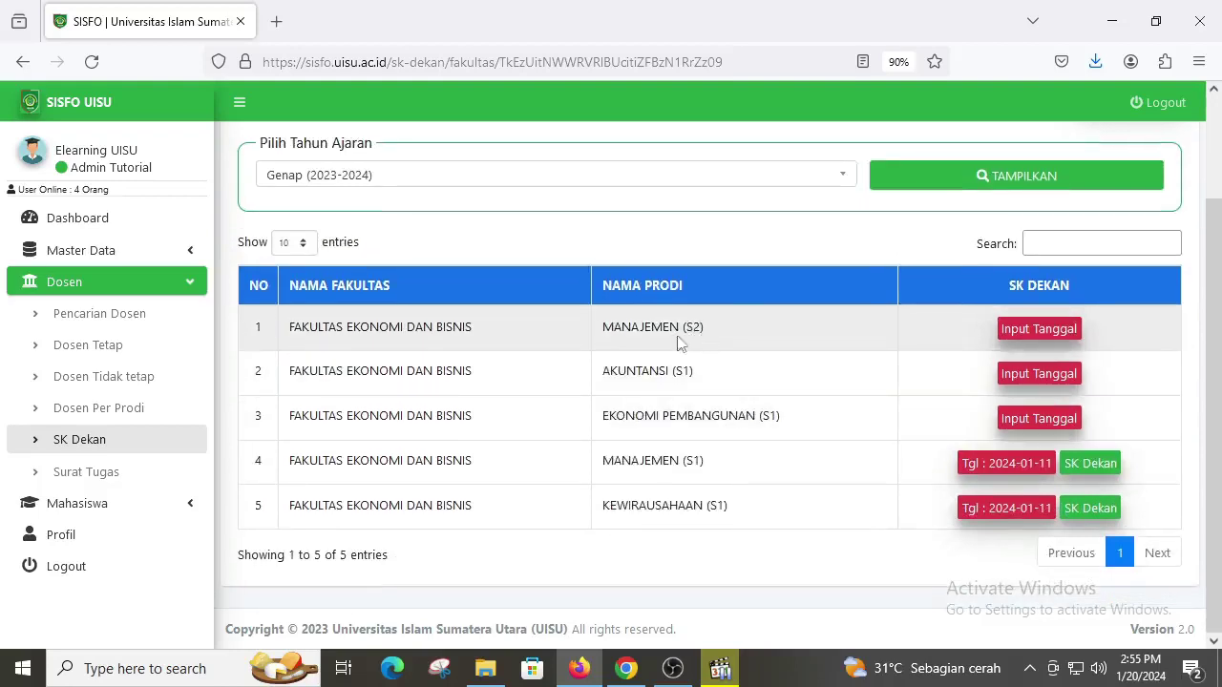
scroll(703, 377, "up", 1)
scroll(706, 381, "down", 1)
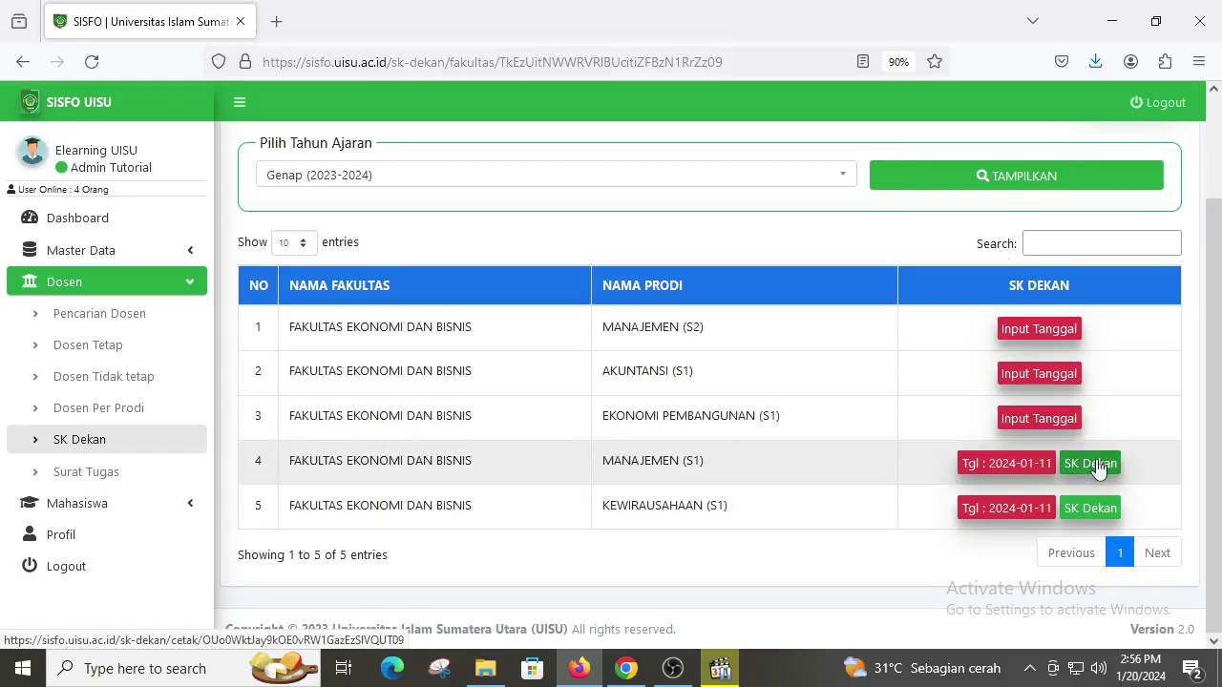
left_click(1097, 465)
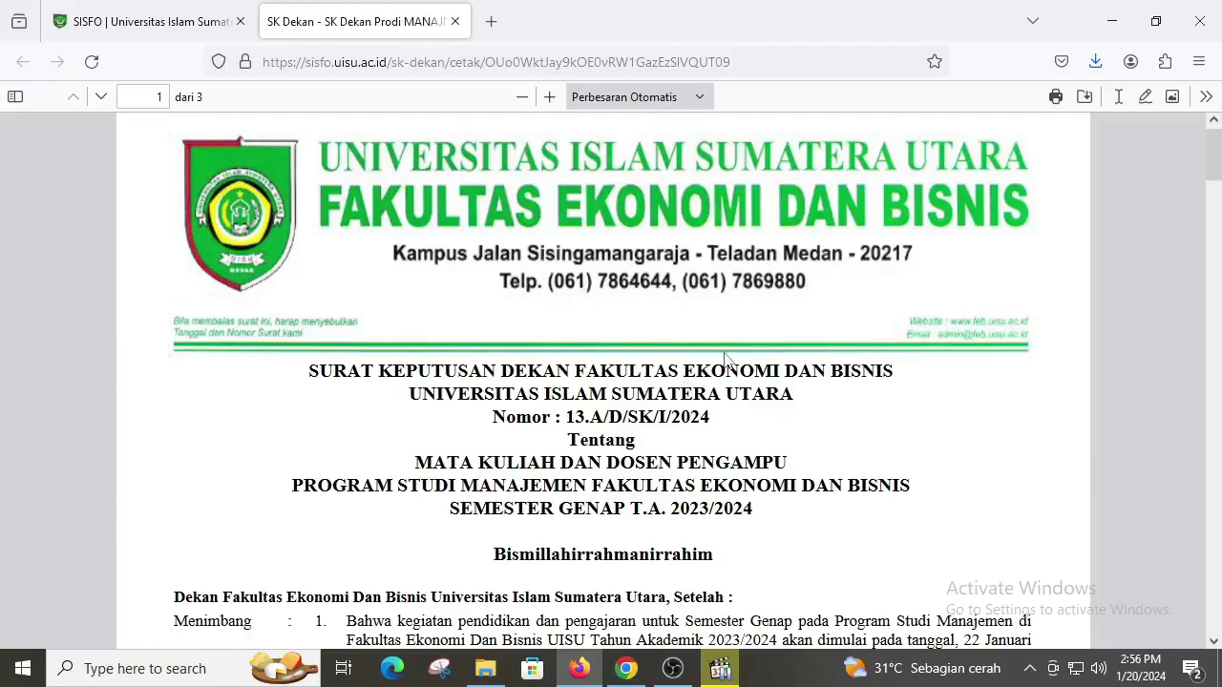
scroll(725, 361, "down", 15)
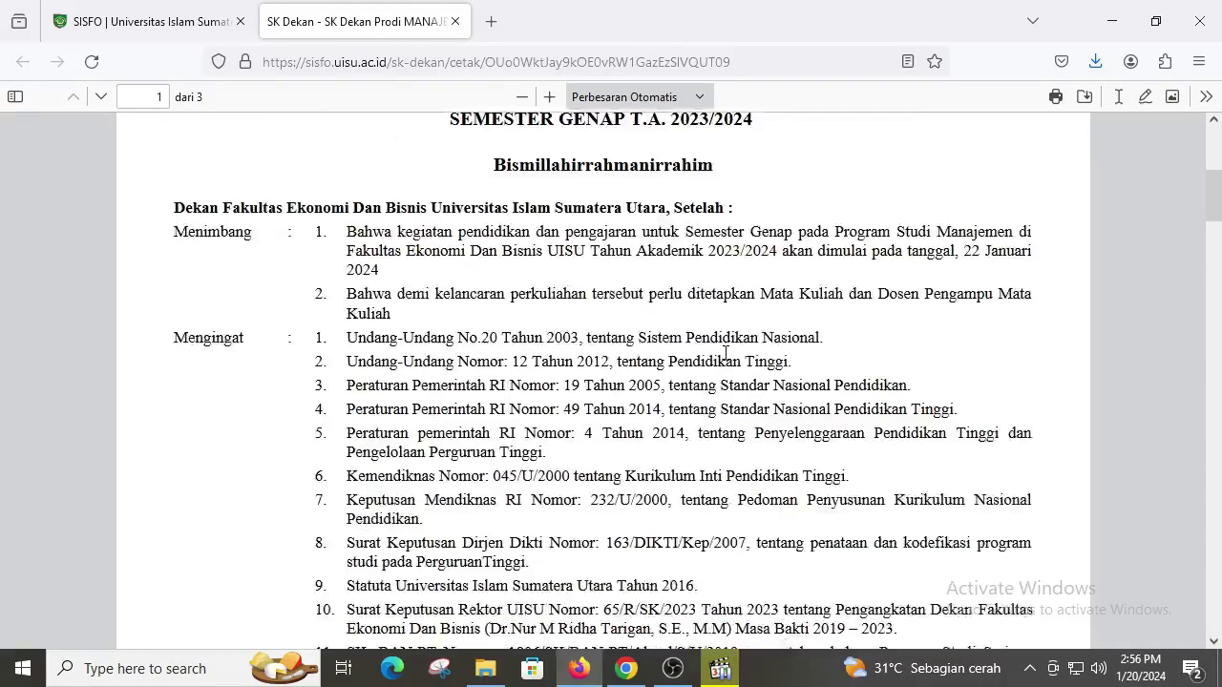
scroll(727, 361, "down", 5)
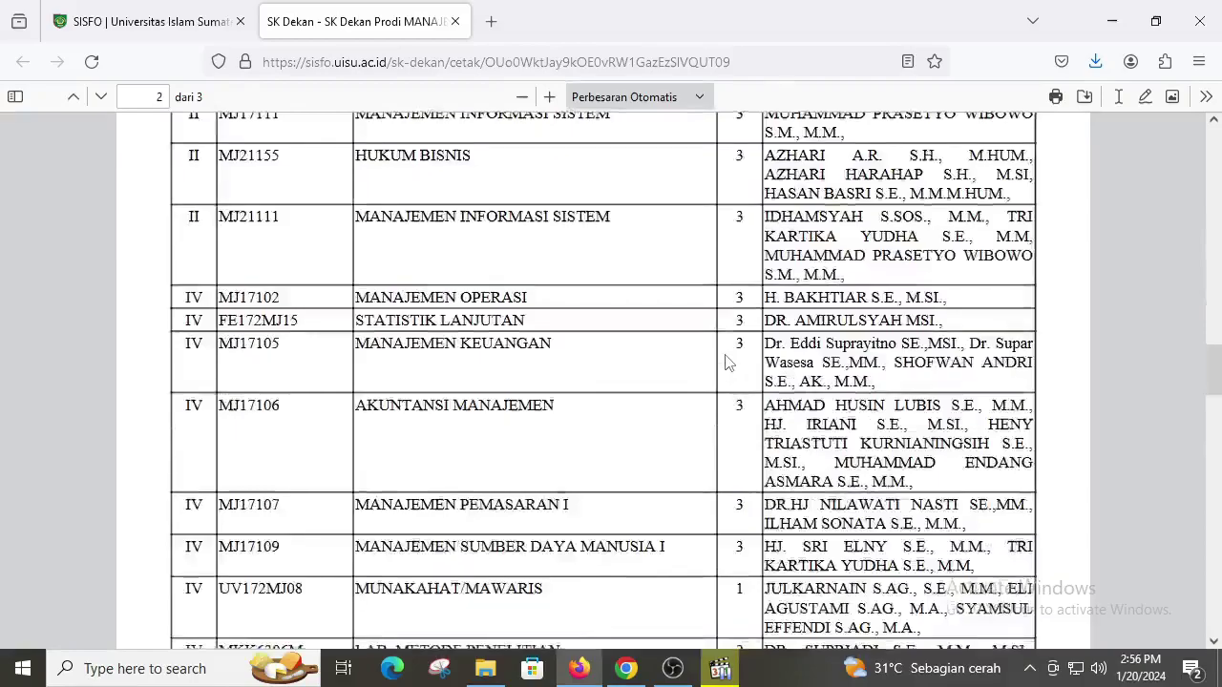
scroll(714, 362, "up", 8)
scroll(708, 362, "down", 5)
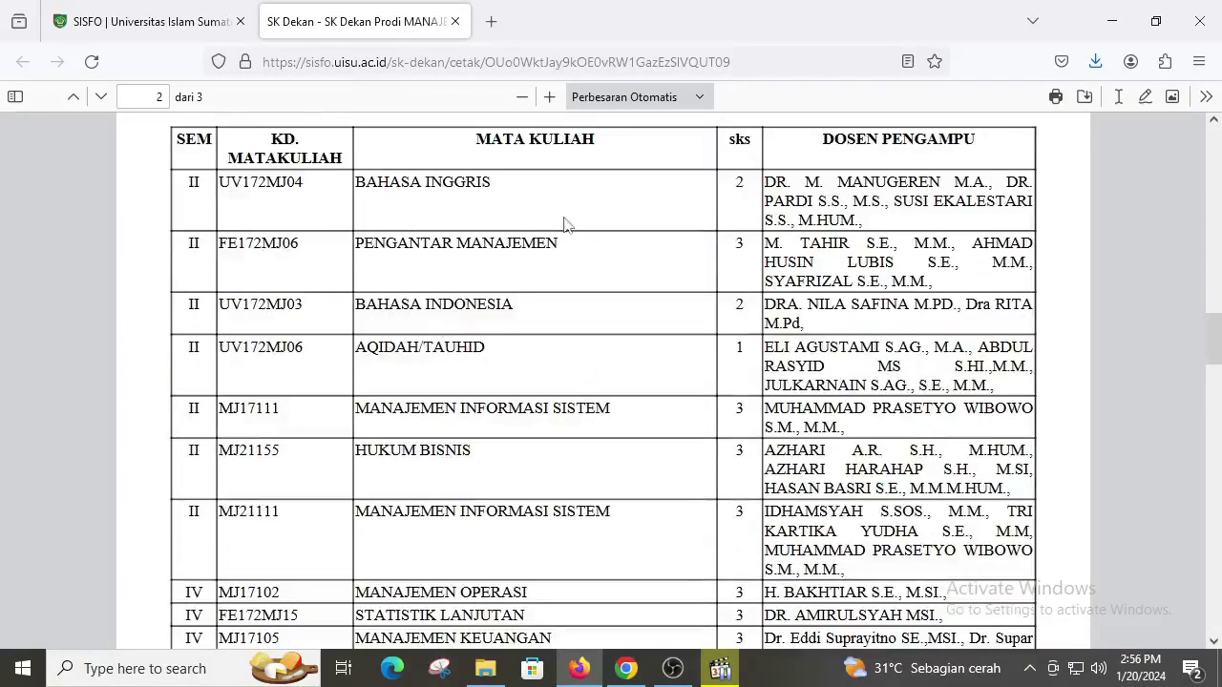
scroll(565, 234, "down", 10)
scroll(568, 244, "down", 10)
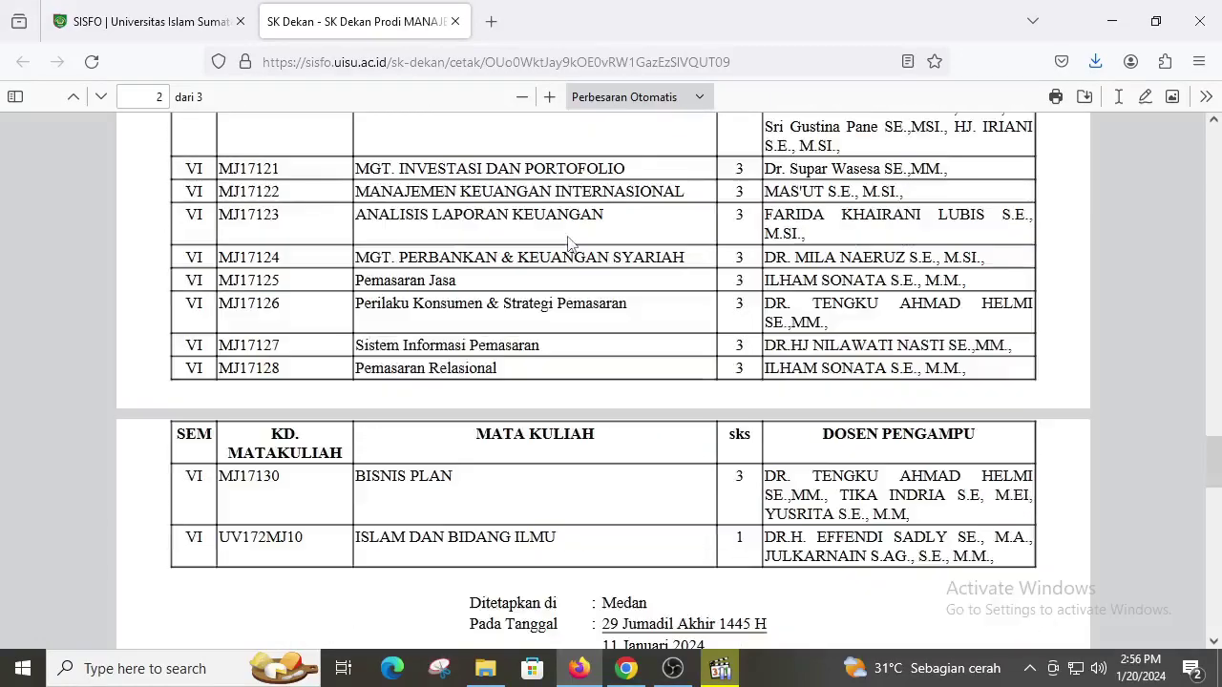
scroll(568, 242, "down", 1)
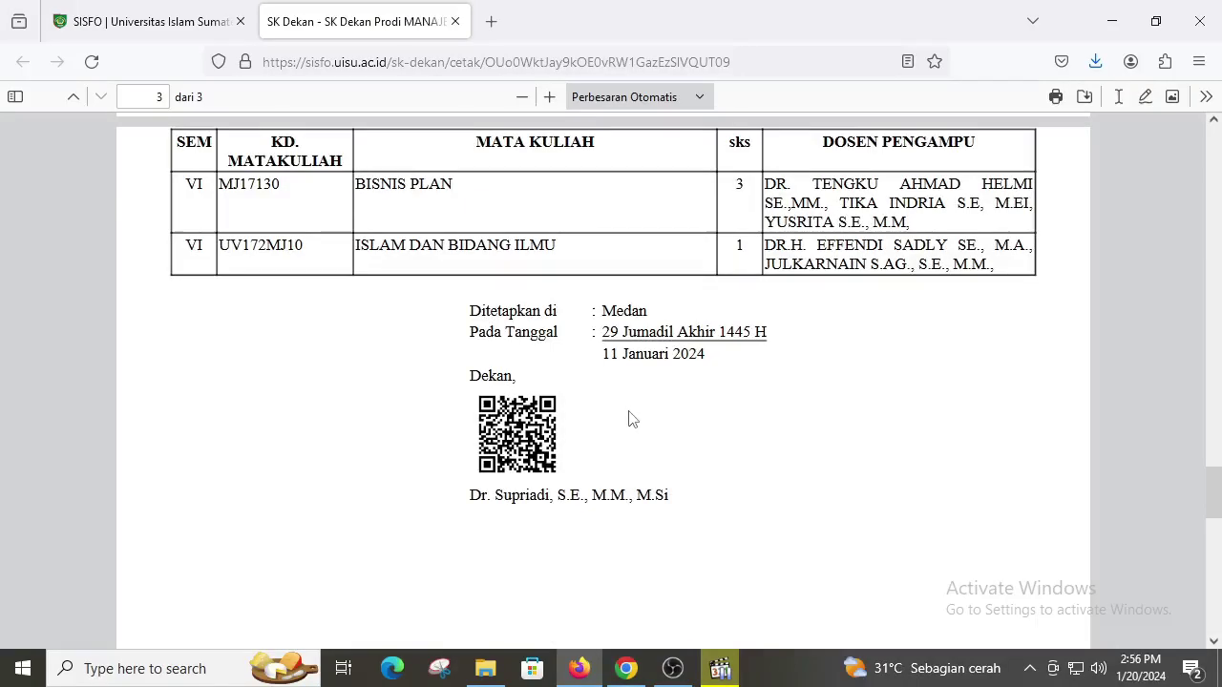
scroll(611, 410, "up", 2)
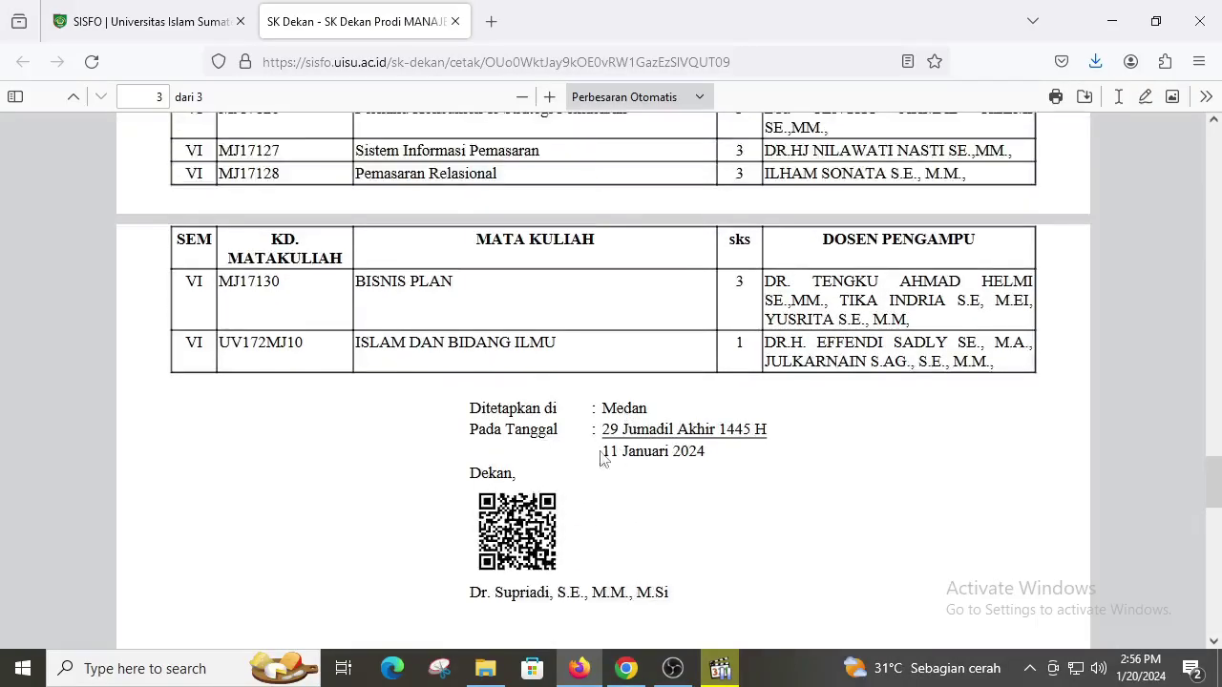
scroll(611, 463, "up", 15)
scroll(671, 481, "up", 15)
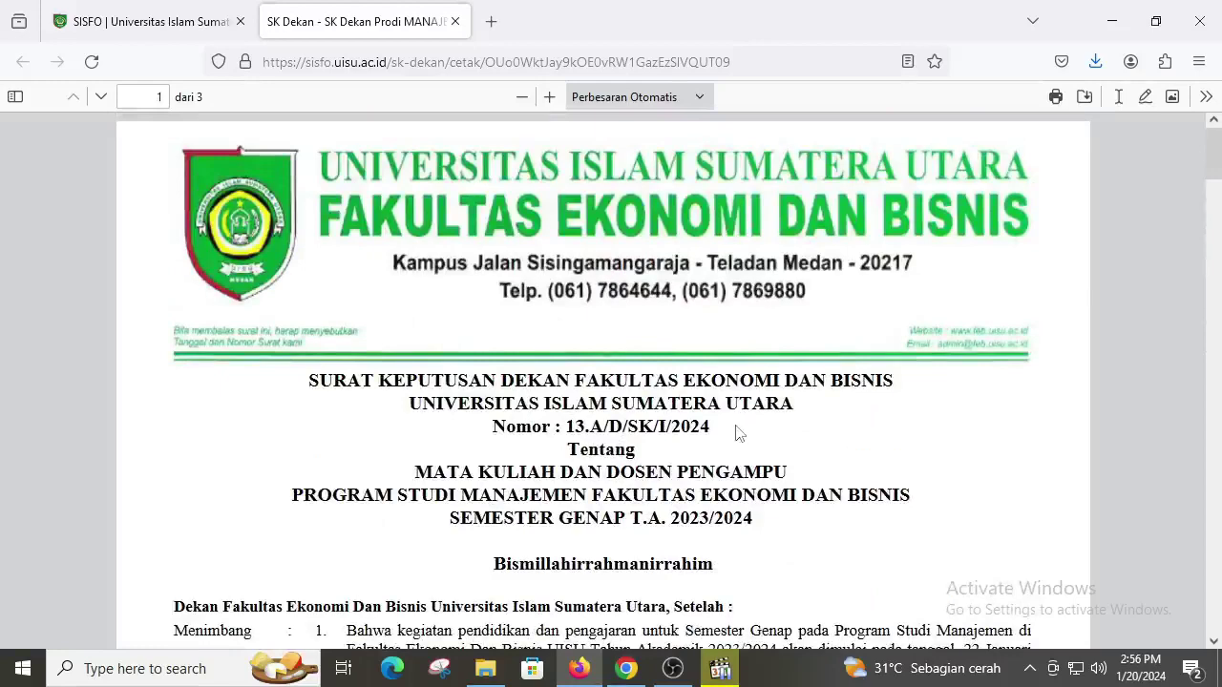
scroll(731, 428, "down", 1)
scroll(731, 425, "up", 1)
Step: Review the decree's Nomor and SK BAN-PT accreditation lines in the PDF
left_click_drag(565, 426, 727, 431)
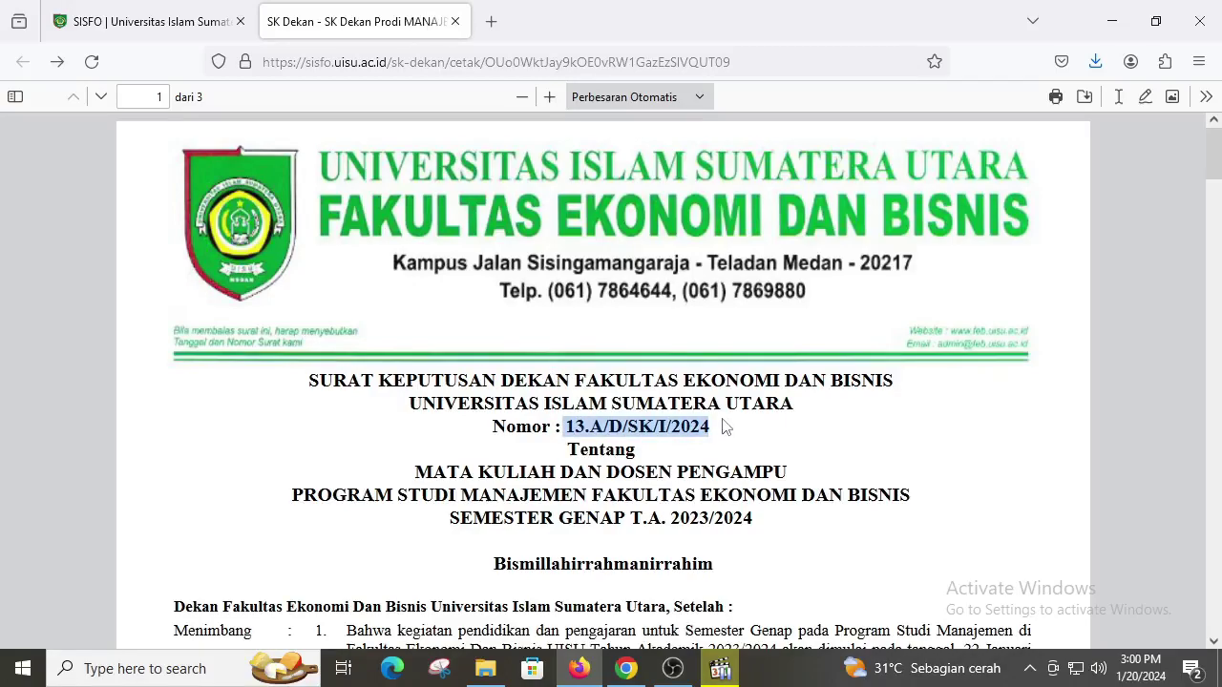
scroll(723, 429, "down", 3)
scroll(723, 419, "down", 10)
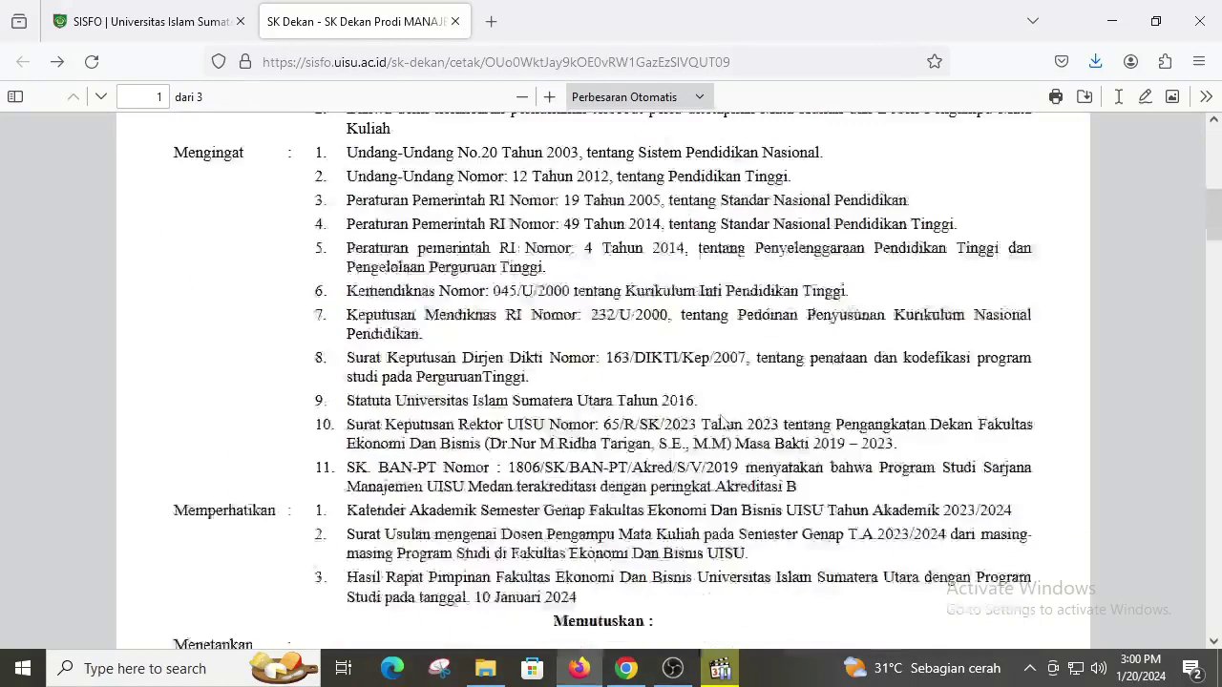
scroll(723, 425, "down", 1)
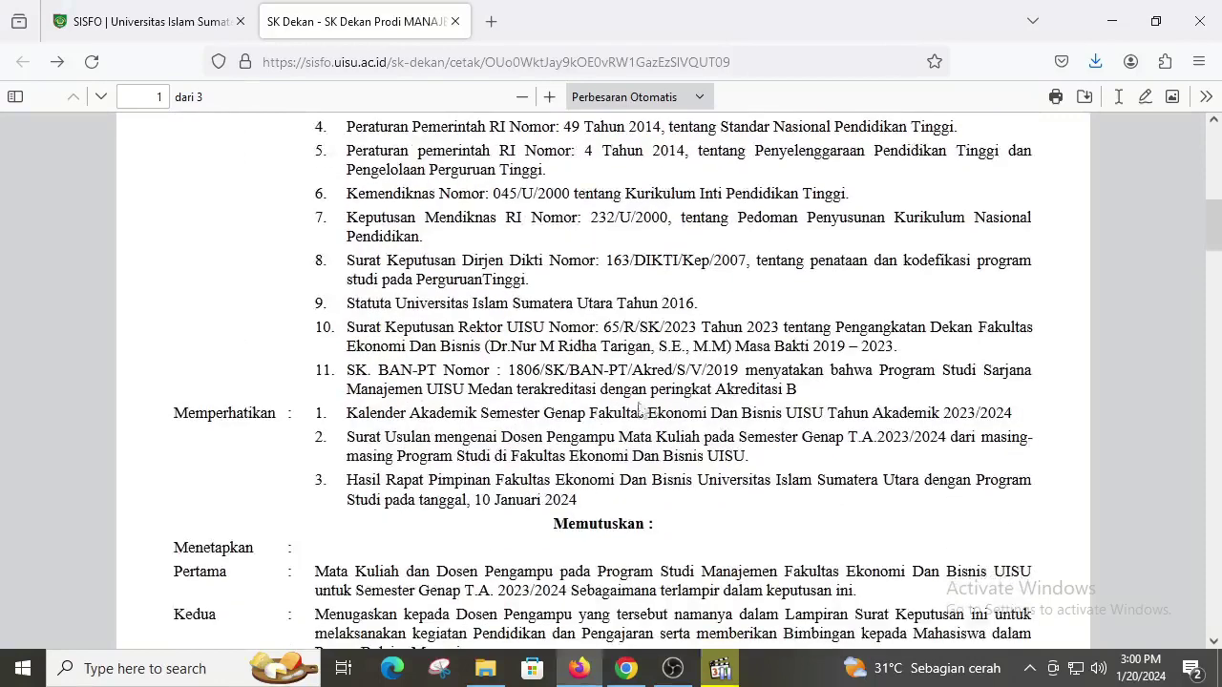
left_click_drag(351, 370, 355, 373)
left_click(355, 372)
Step: Scroll through the rest of the letter and return to the SK Dekan table
scroll(412, 373, "down", 2)
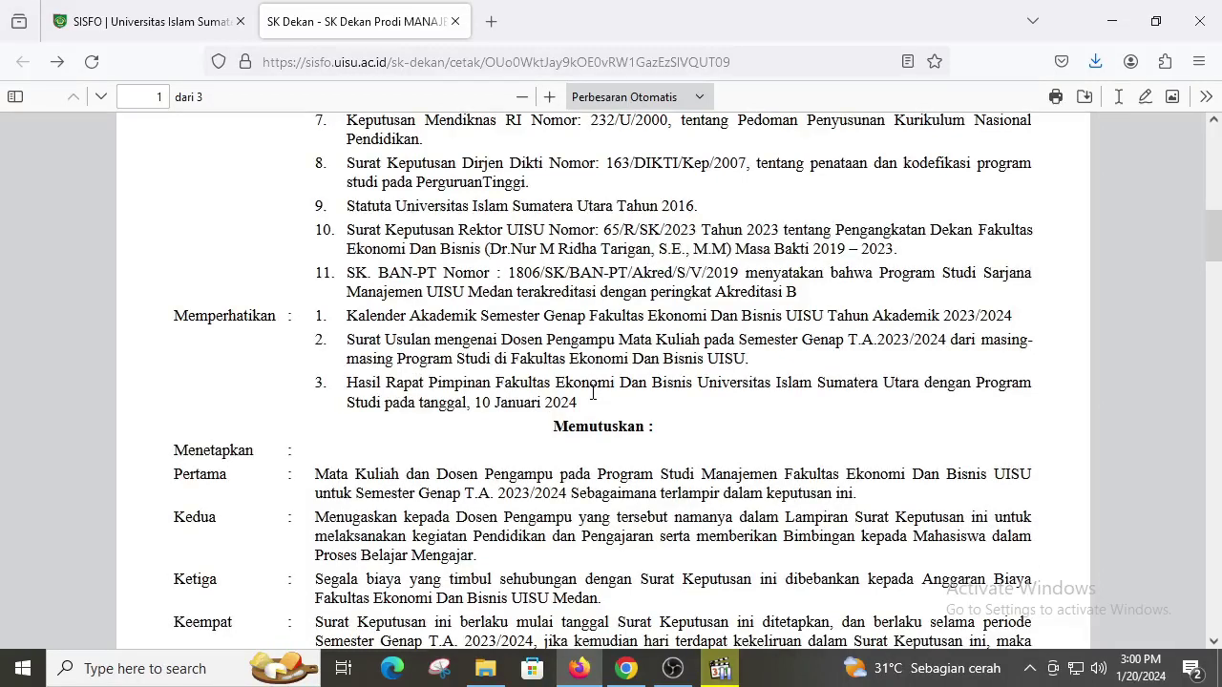
scroll(626, 391, "down", 4)
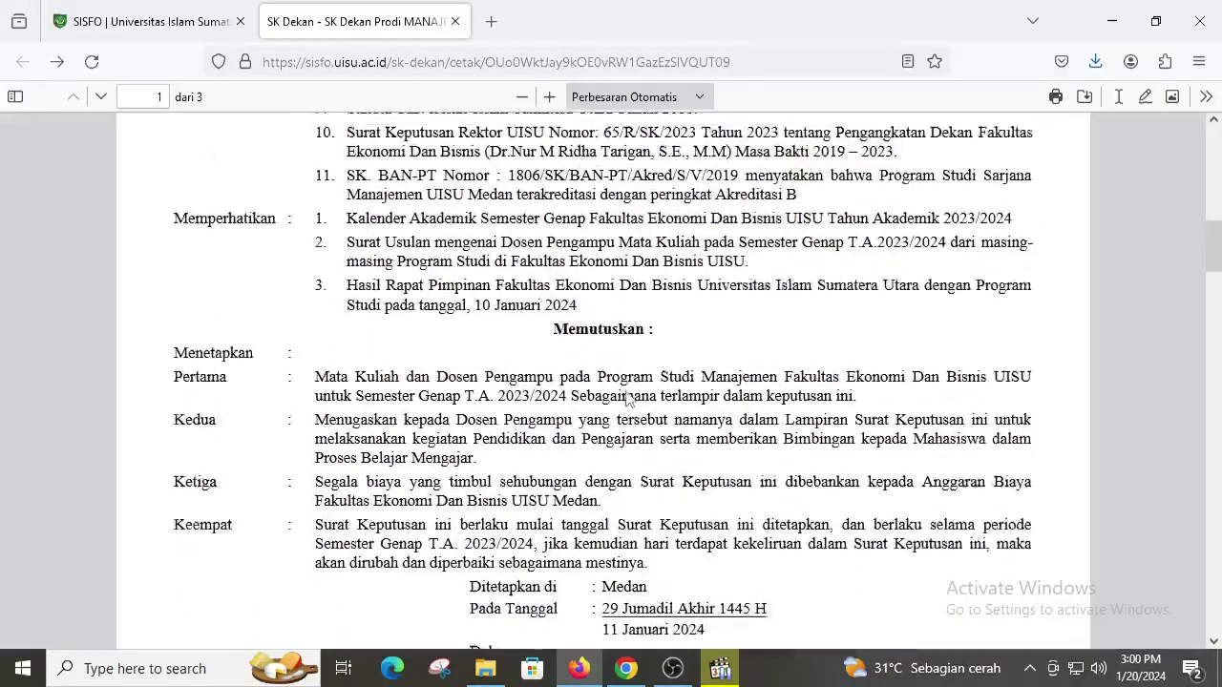
scroll(640, 382, "down", 2)
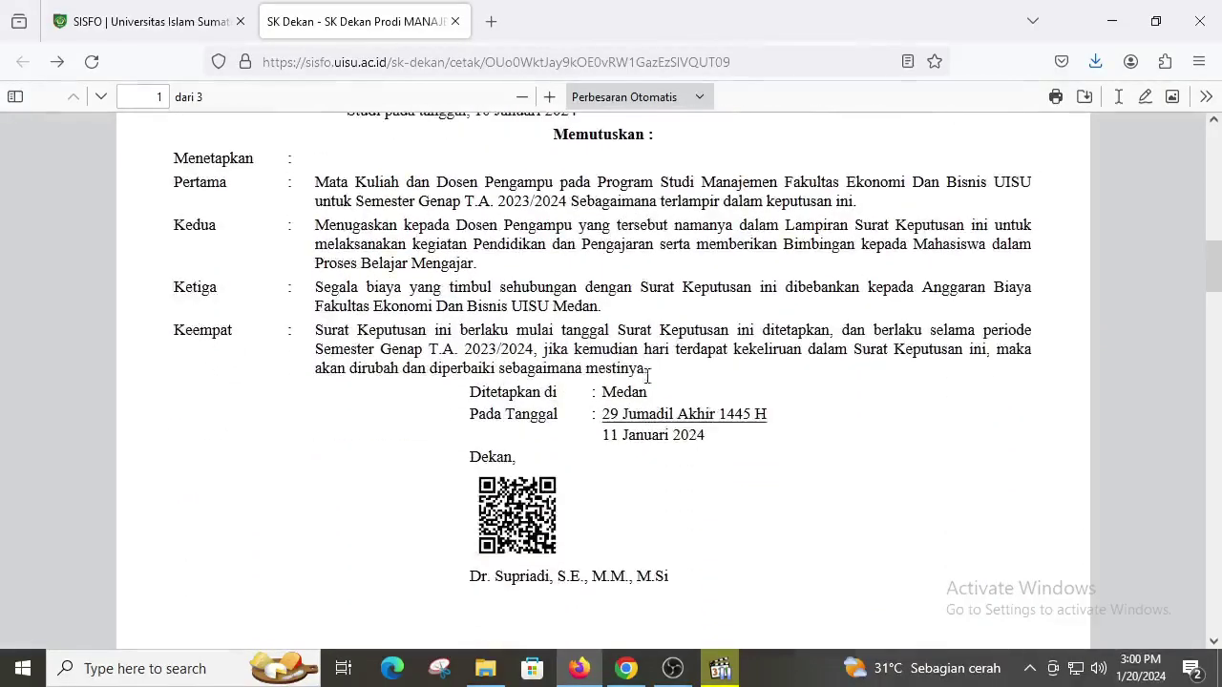
scroll(611, 420, "up", 6)
scroll(536, 430, "up", 10)
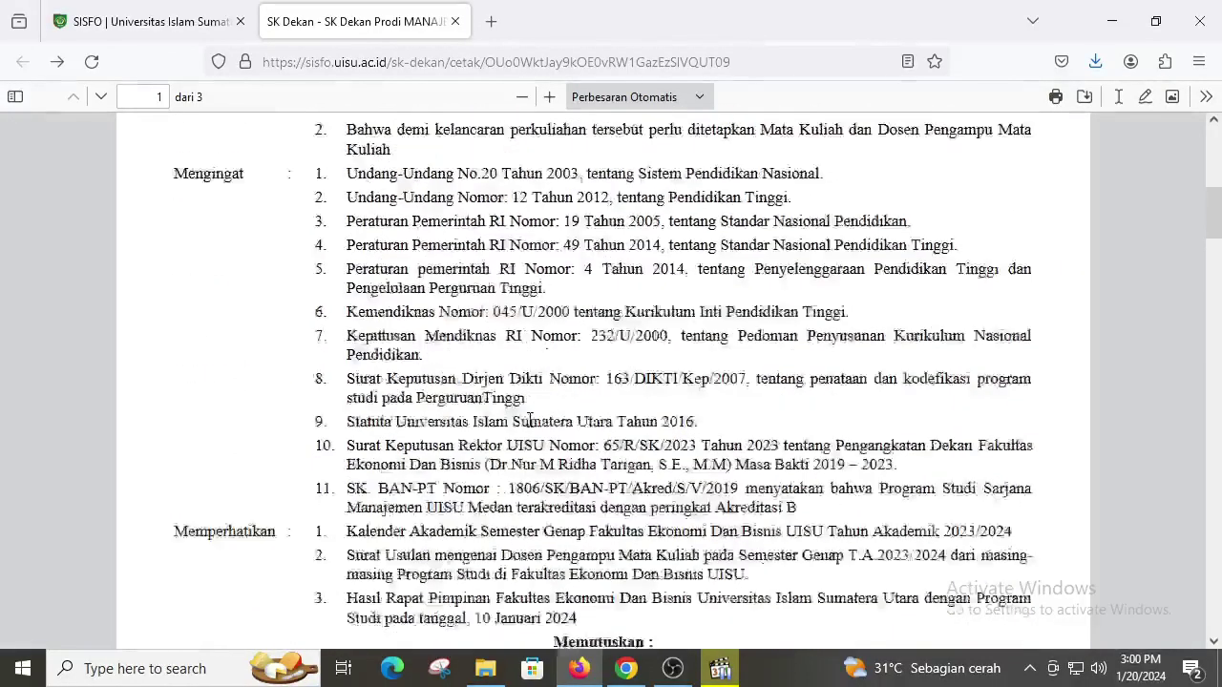
scroll(553, 382, "up", 4)
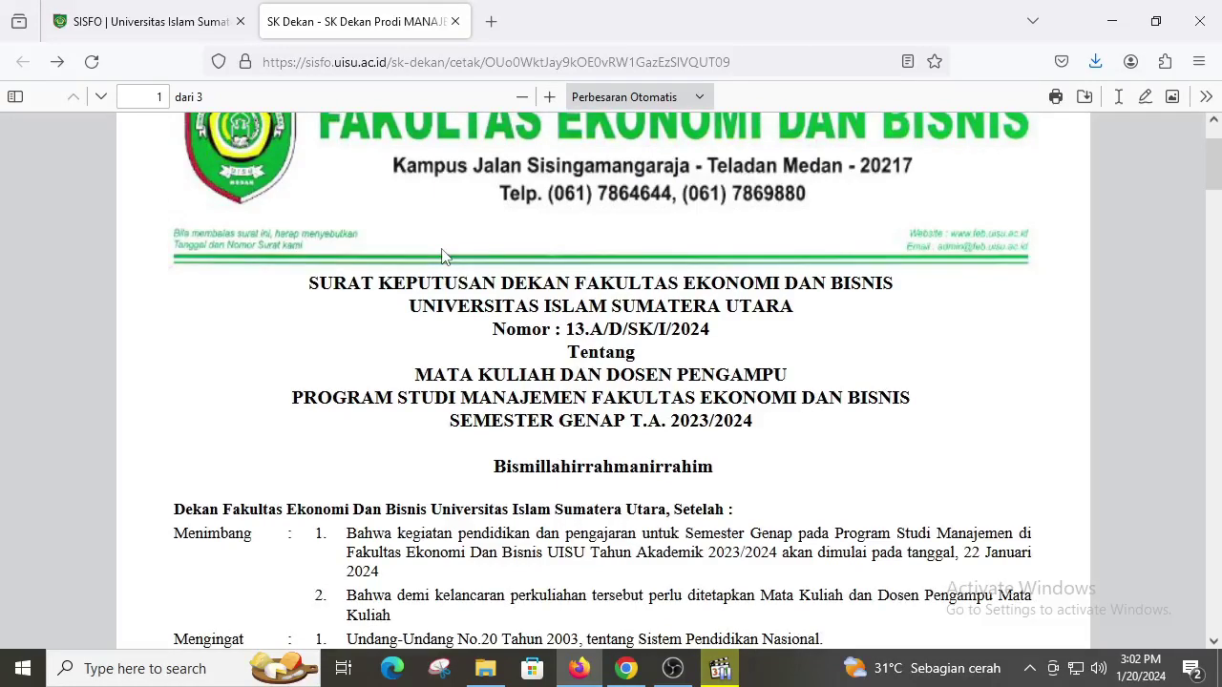
left_click(134, 27)
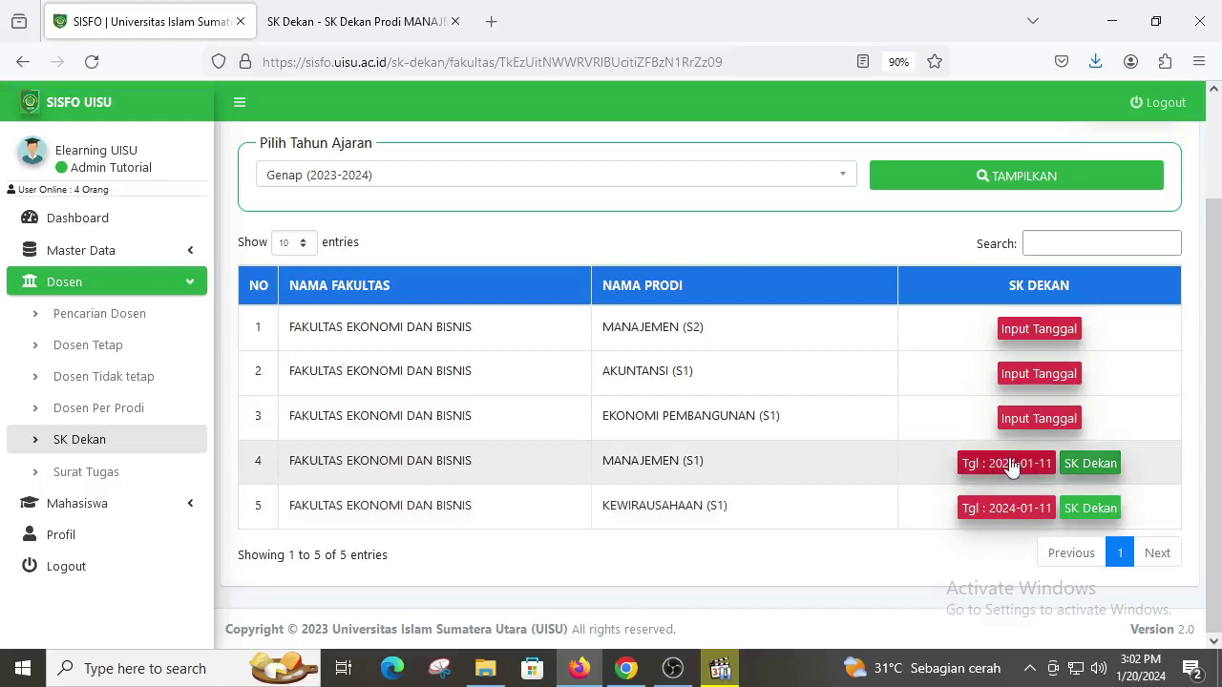
Step: Open the MANAJEMEN (S1) SK Dekan form and compare it with the generated letter
left_click(1012, 464)
scroll(721, 246, "down", 1)
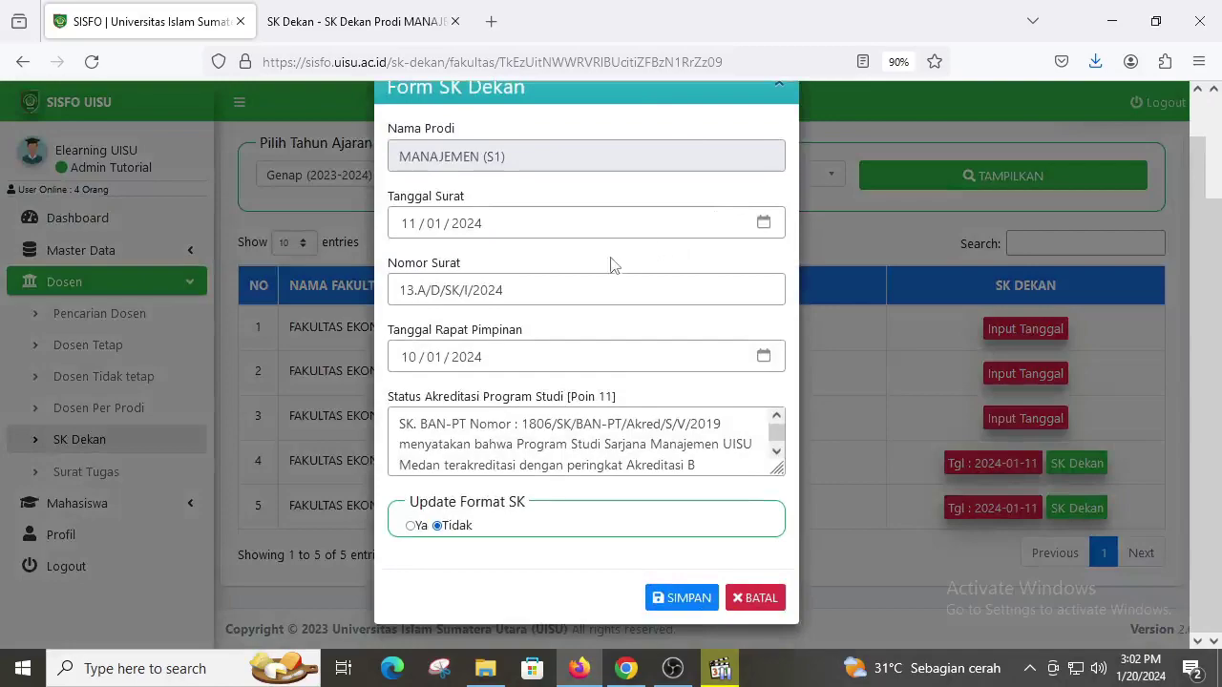
left_click(386, 21)
scroll(618, 319, "down", 9)
scroll(619, 320, "down", 2)
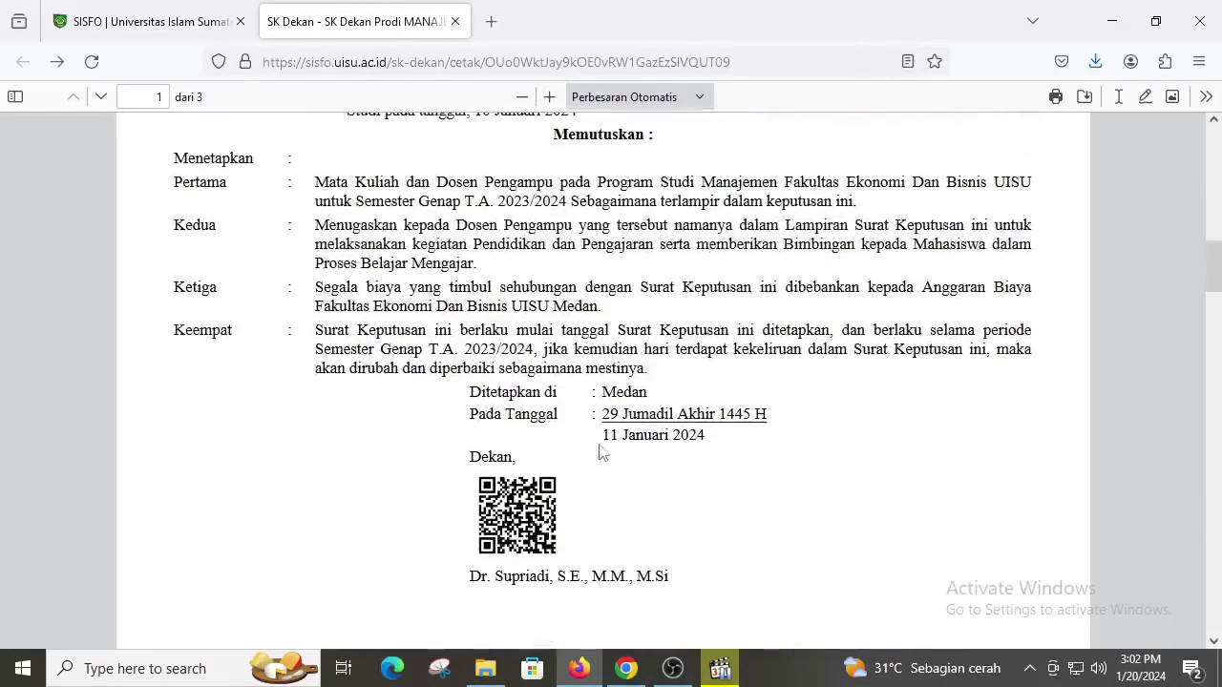
left_click(181, 28)
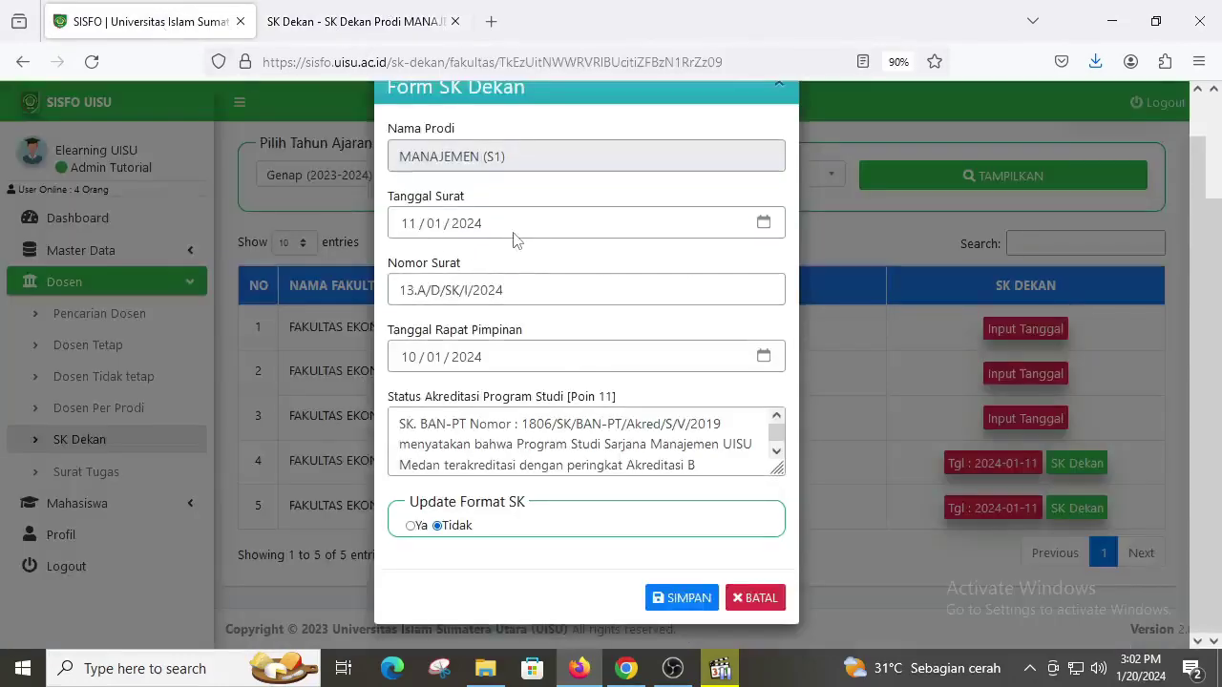
Step: Set the form's Tanggal Surat to 11/01/2024
left_click(408, 227)
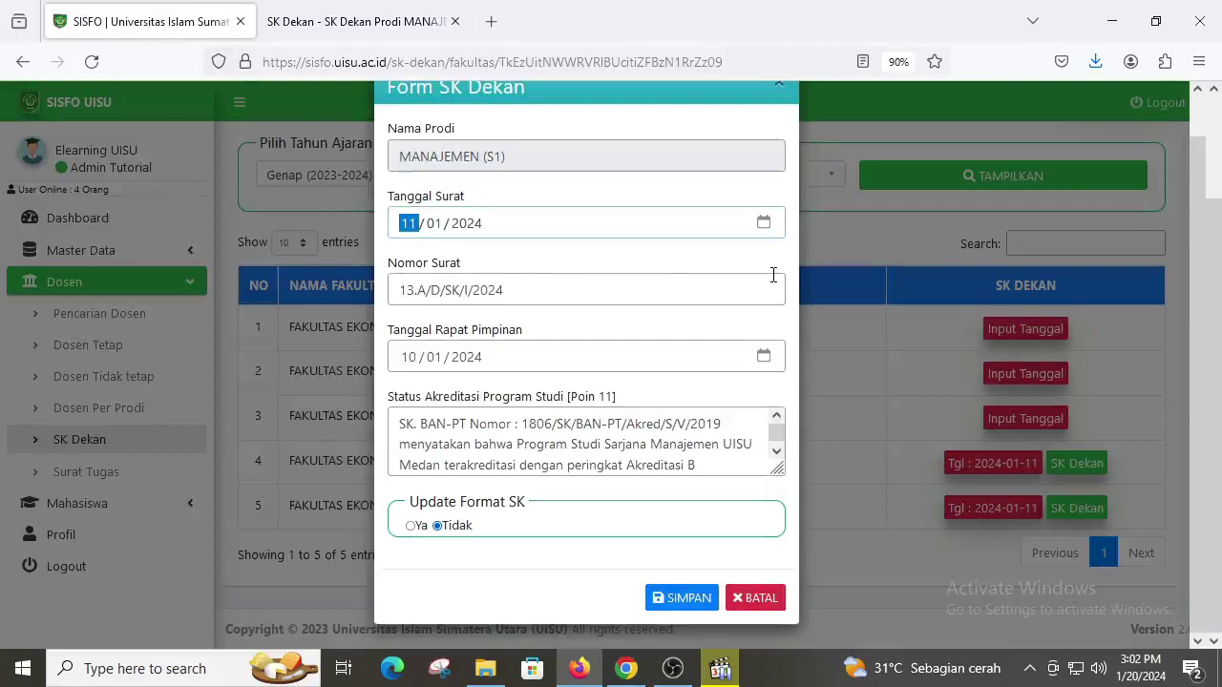
type("11 / 01 / 20221")
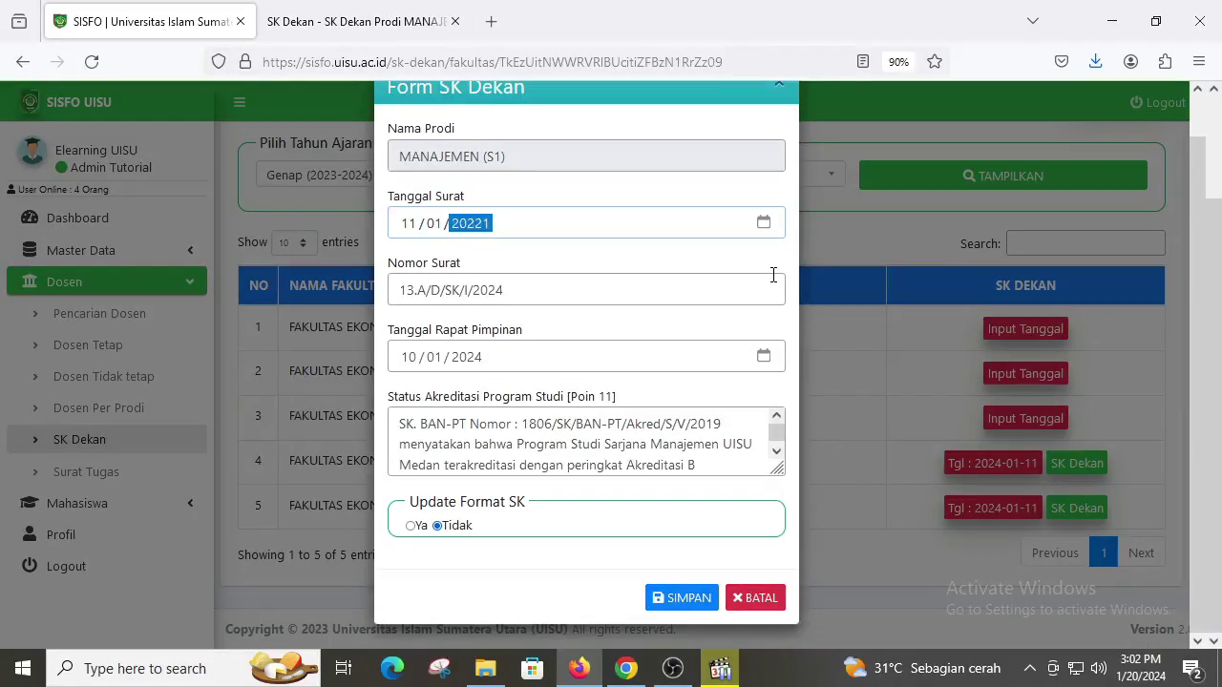
key("BackSpace")
type("2024")
left_click(704, 273)
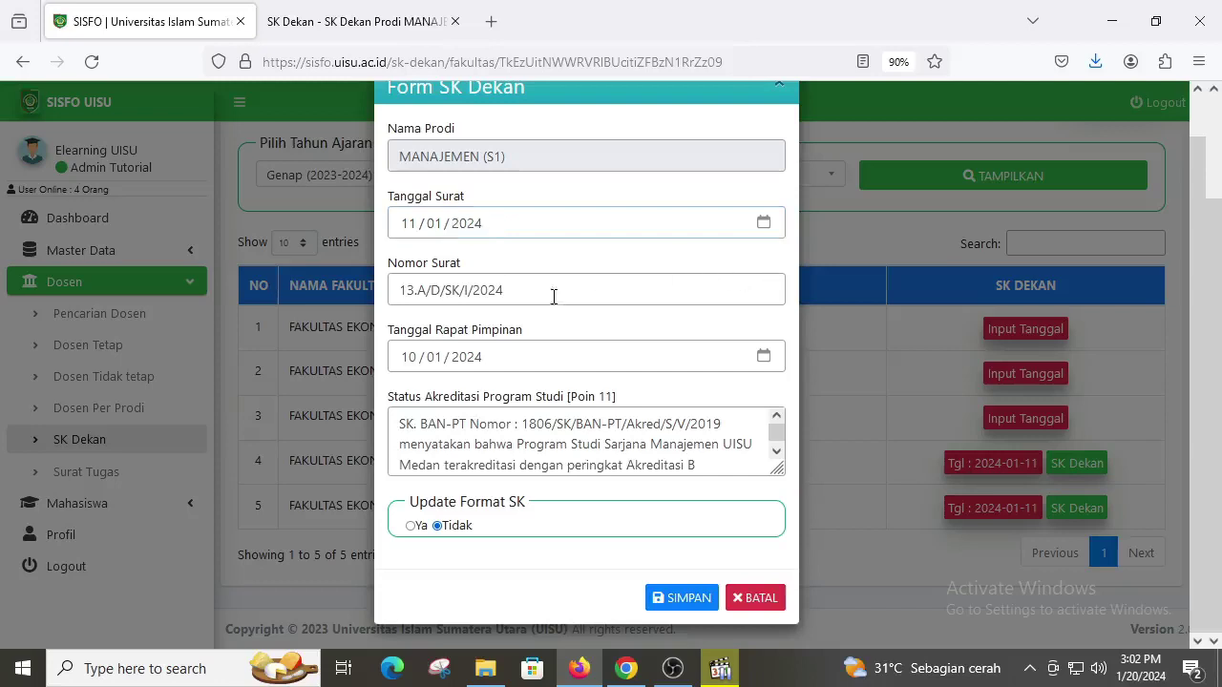
Step: Compare the form's Nomor Surat with letter number 13.A/D/SK/I/2024 in the PDF
left_click_drag(554, 291, 385, 291)
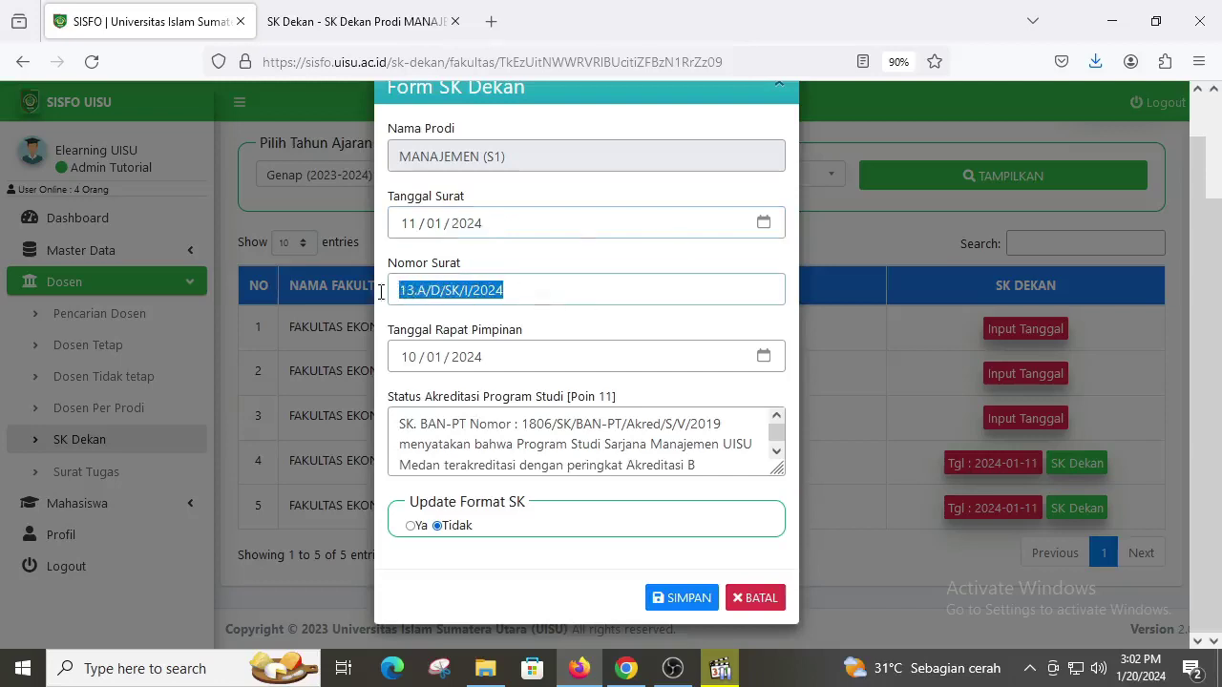
left_click(396, 22)
scroll(539, 172, "up", 12)
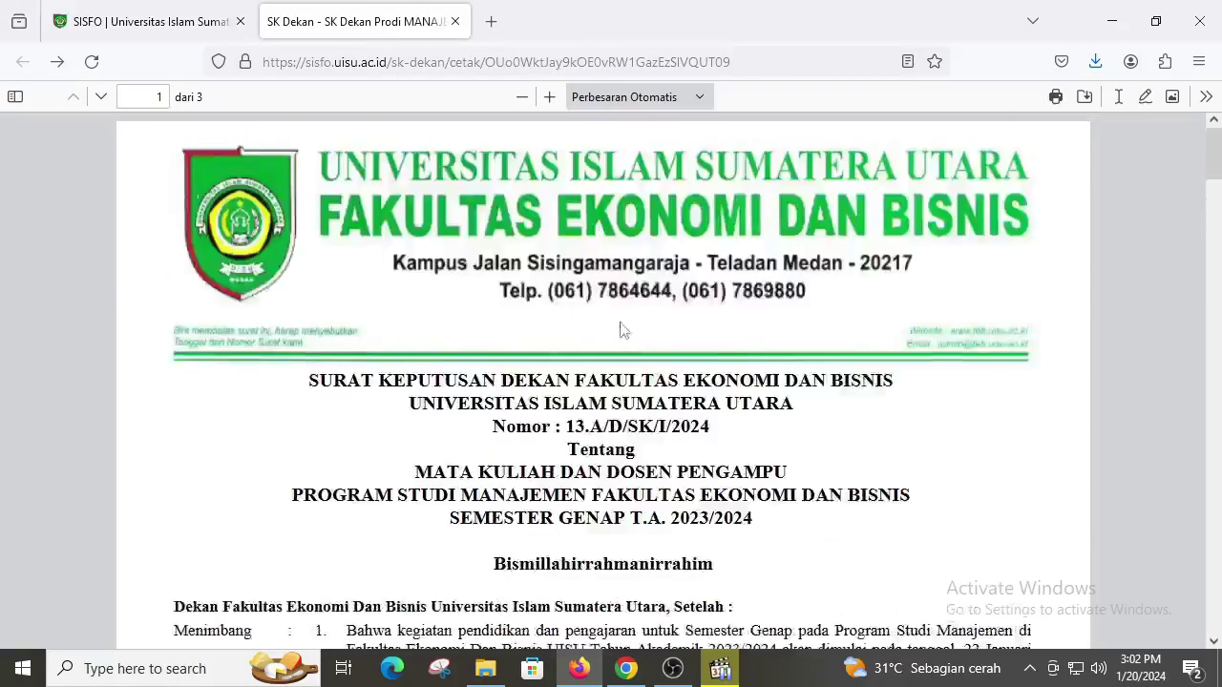
scroll(569, 226, "down", 3)
left_click_drag(570, 225, 746, 238)
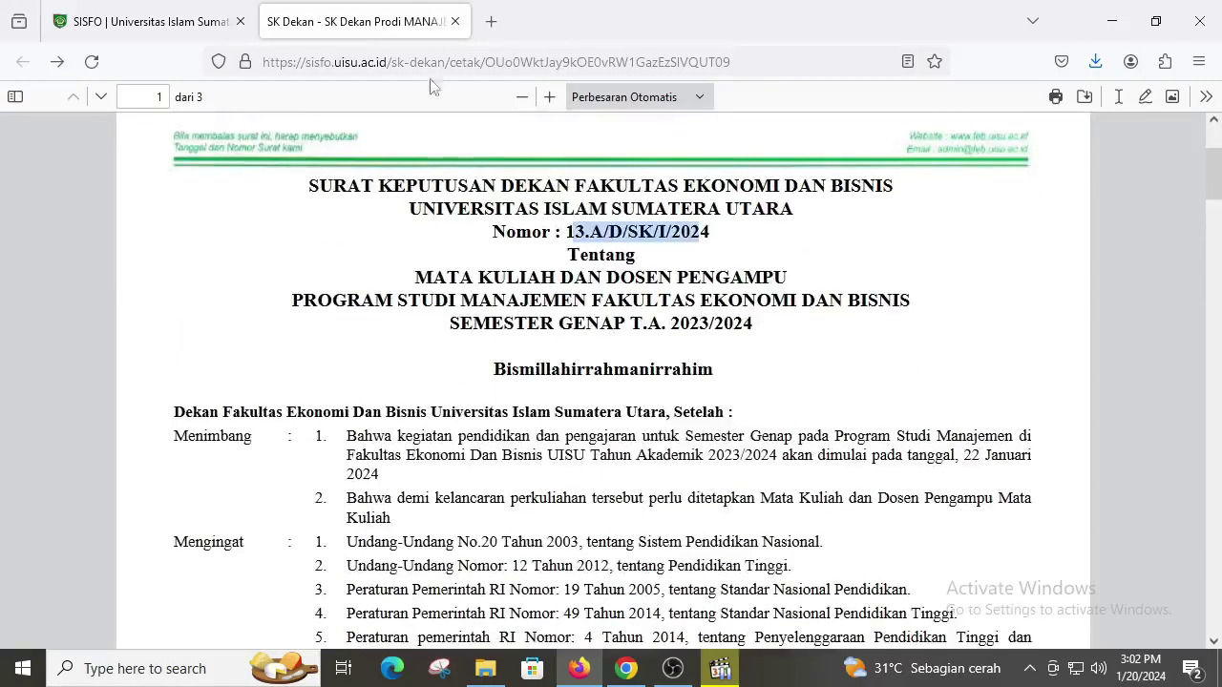
key("ctrl+Tab")
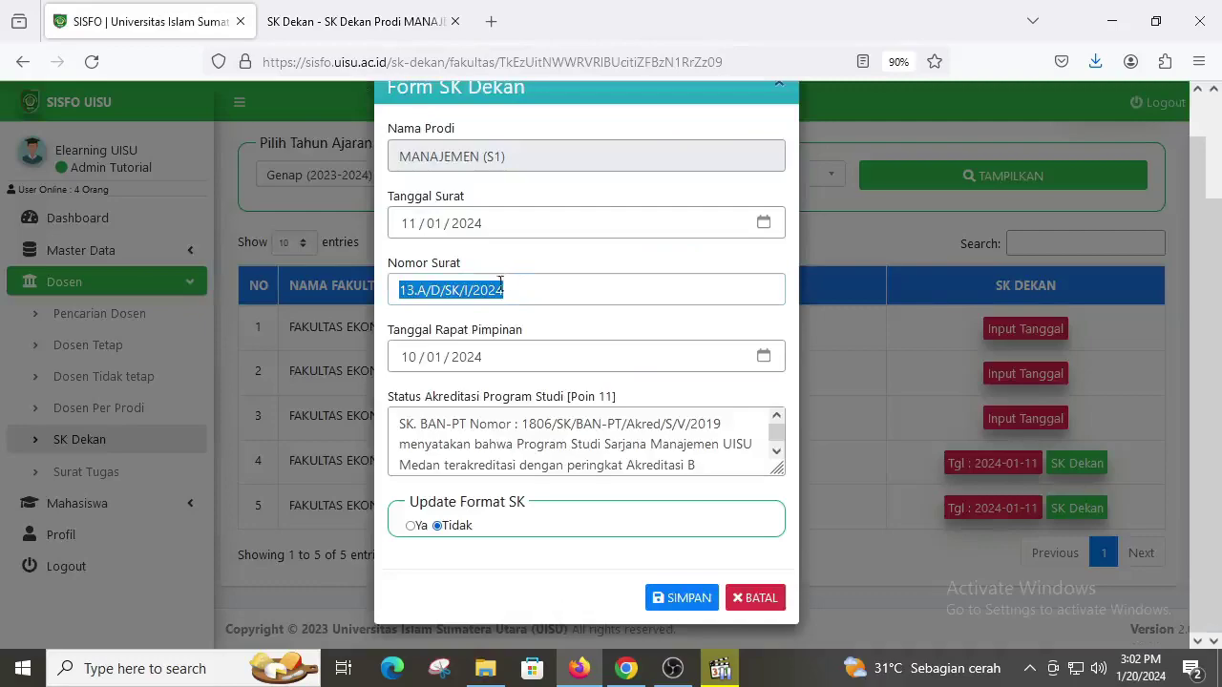
Step: Check the decree's meeting date and retype the Tanggal Rapat Pimpinan year as 2024
left_click(372, 23)
scroll(748, 395, "down", 10)
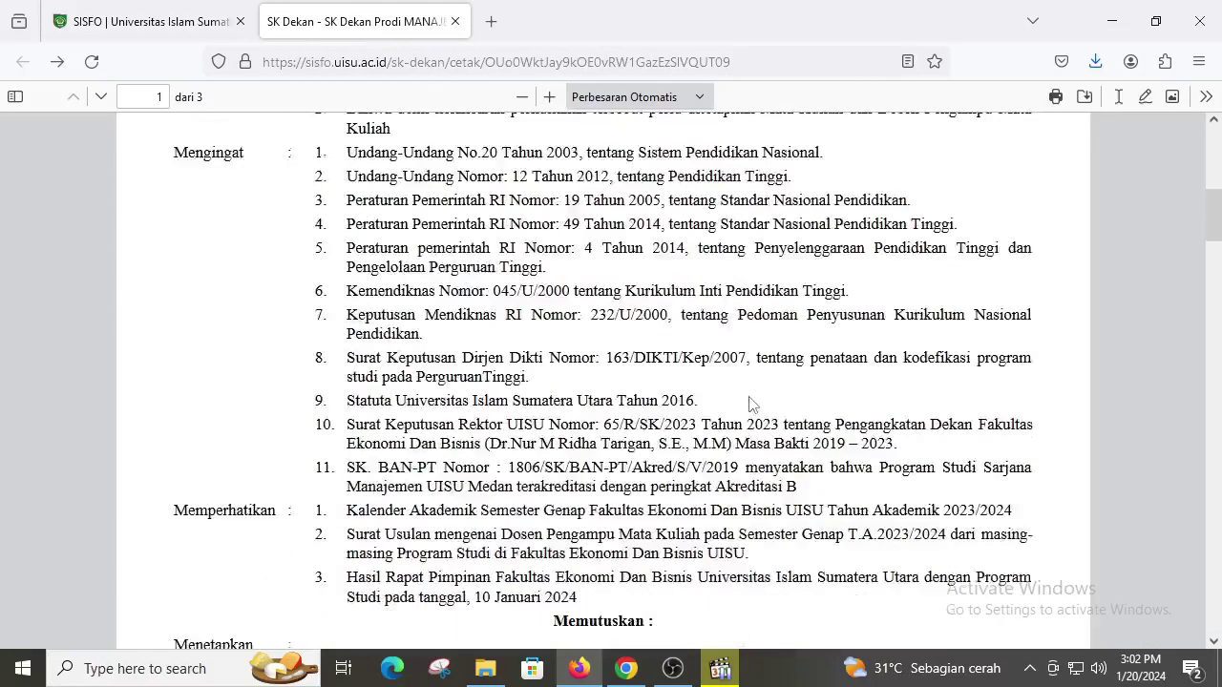
scroll(749, 395, "down", 2)
scroll(748, 395, "up", 2)
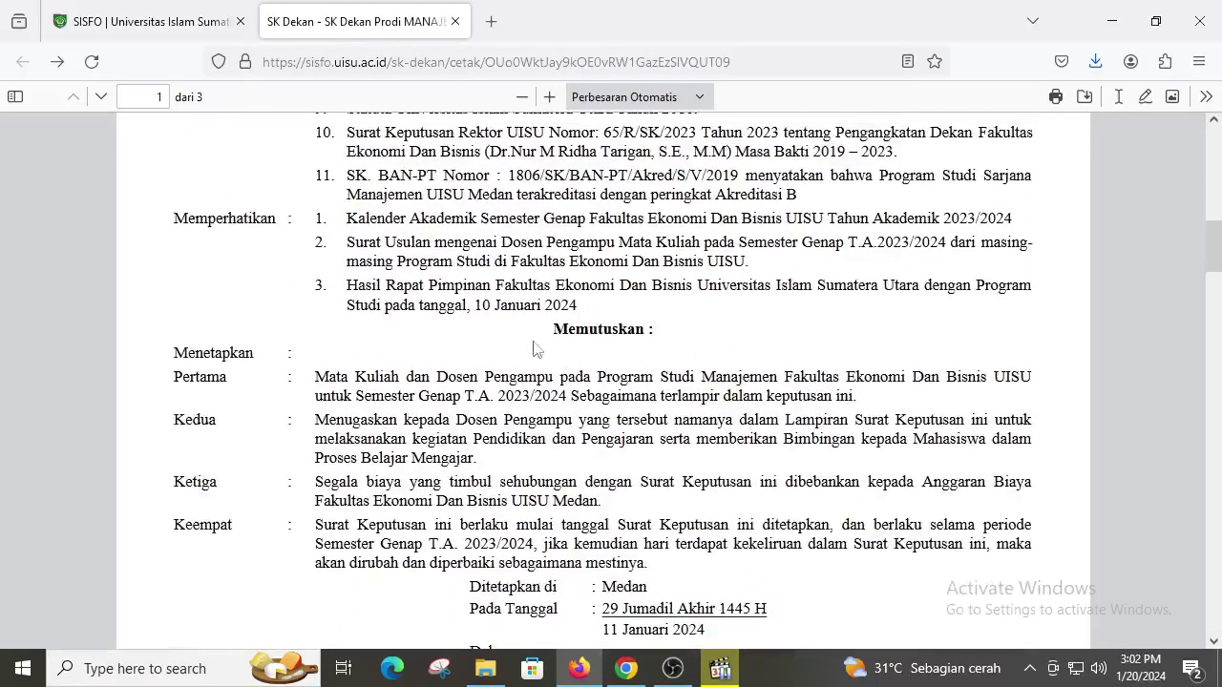
left_click_drag(476, 304, 584, 311)
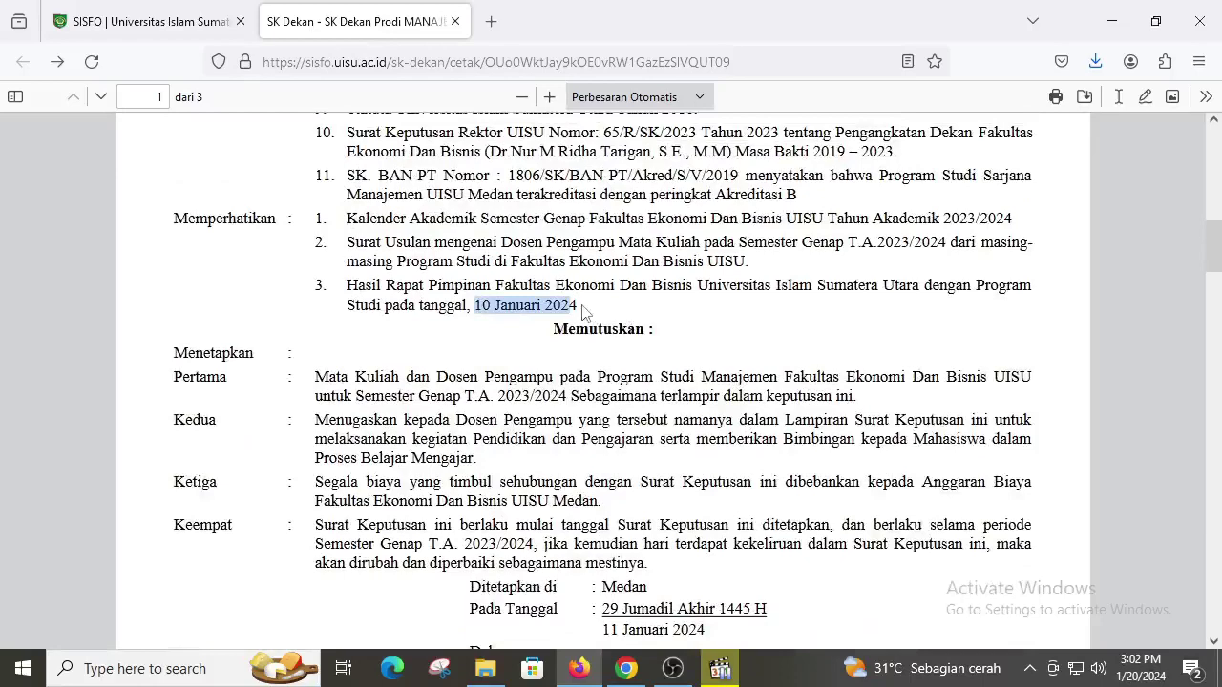
left_click(202, 24)
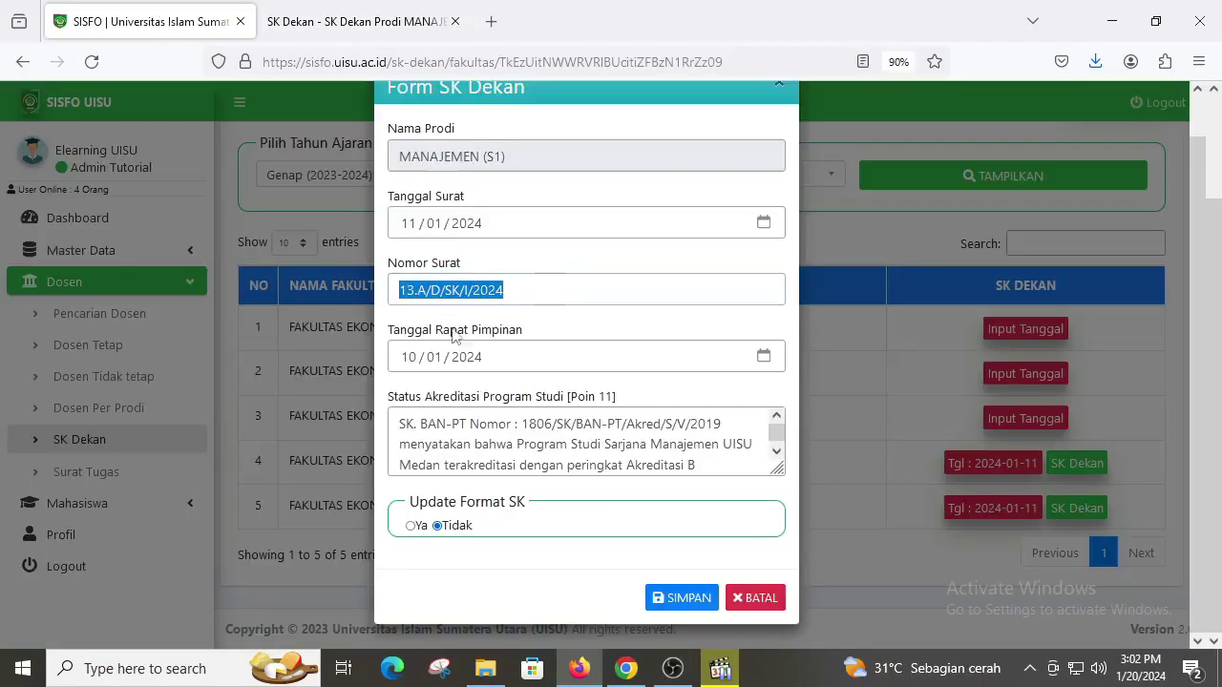
left_click(410, 359)
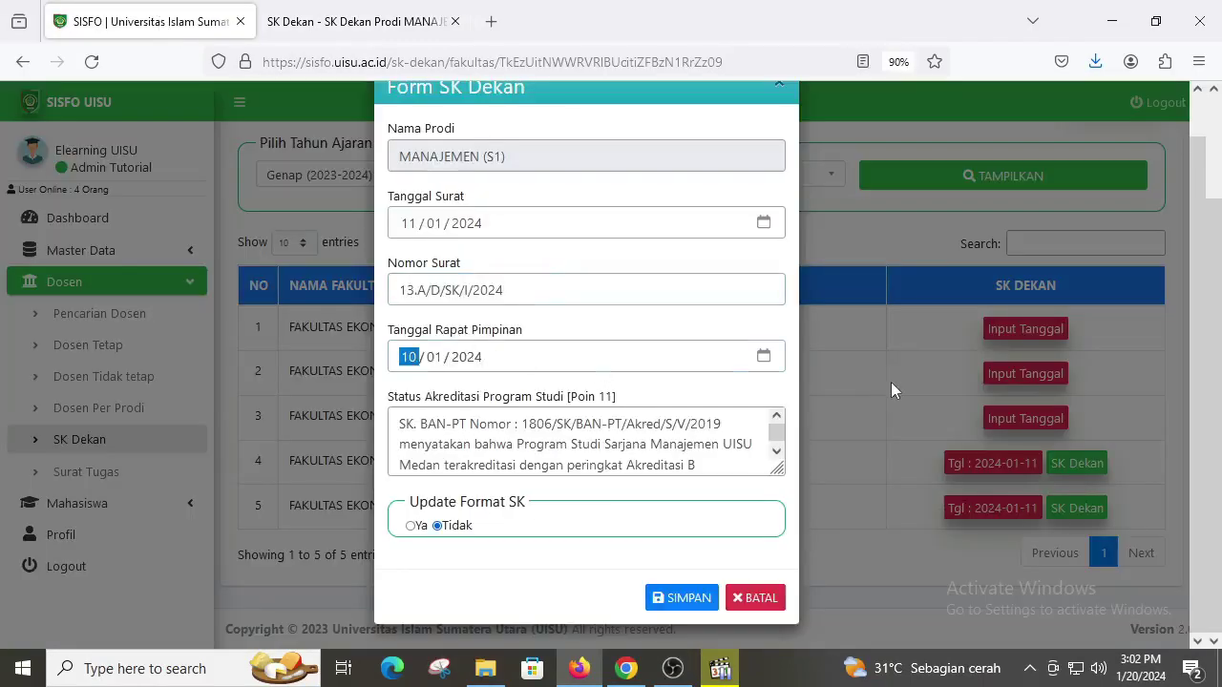
key("Tab")
key("Tab")
type("2")
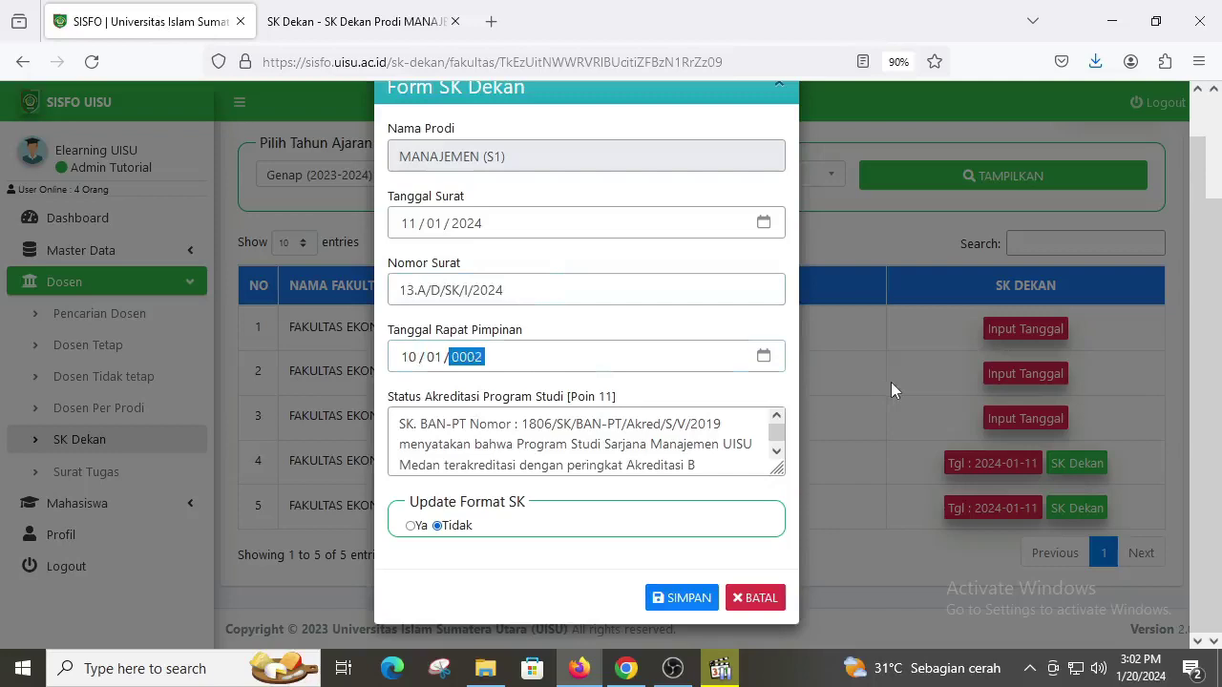
type("024")
Step: Review the accreditation status text, set Update Format SK to Ya, and save the form
left_click(635, 453)
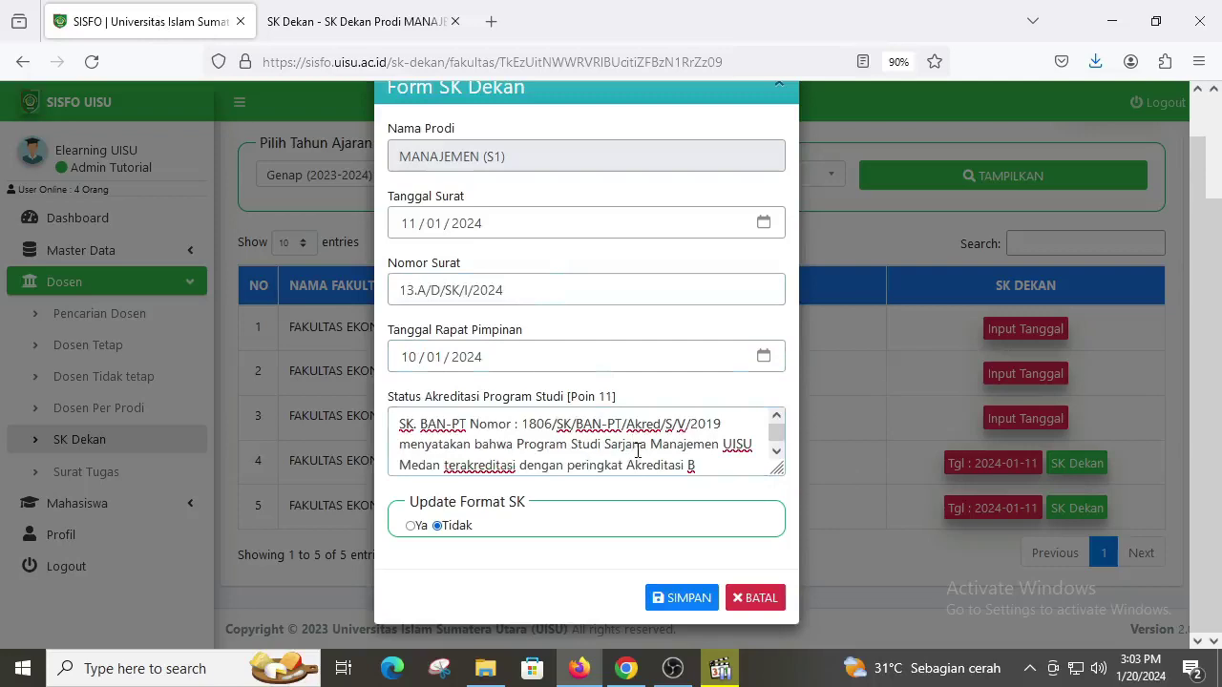
scroll(637, 451, "down", 1)
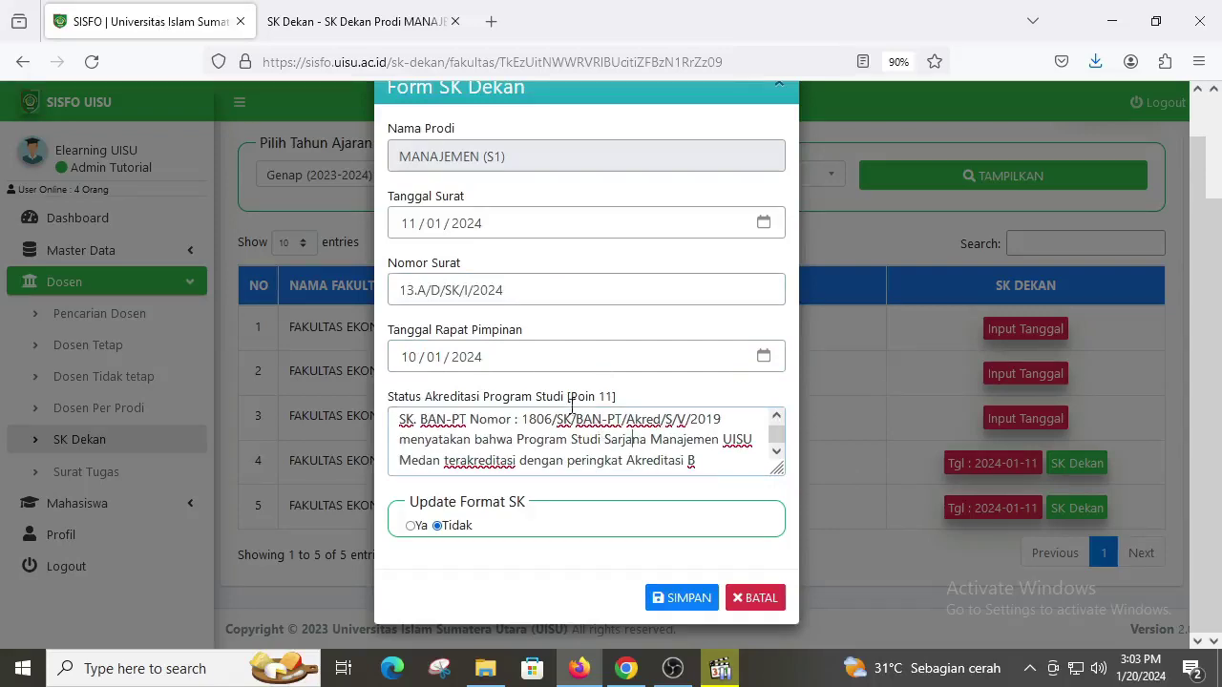
left_click_drag(720, 465, 382, 432)
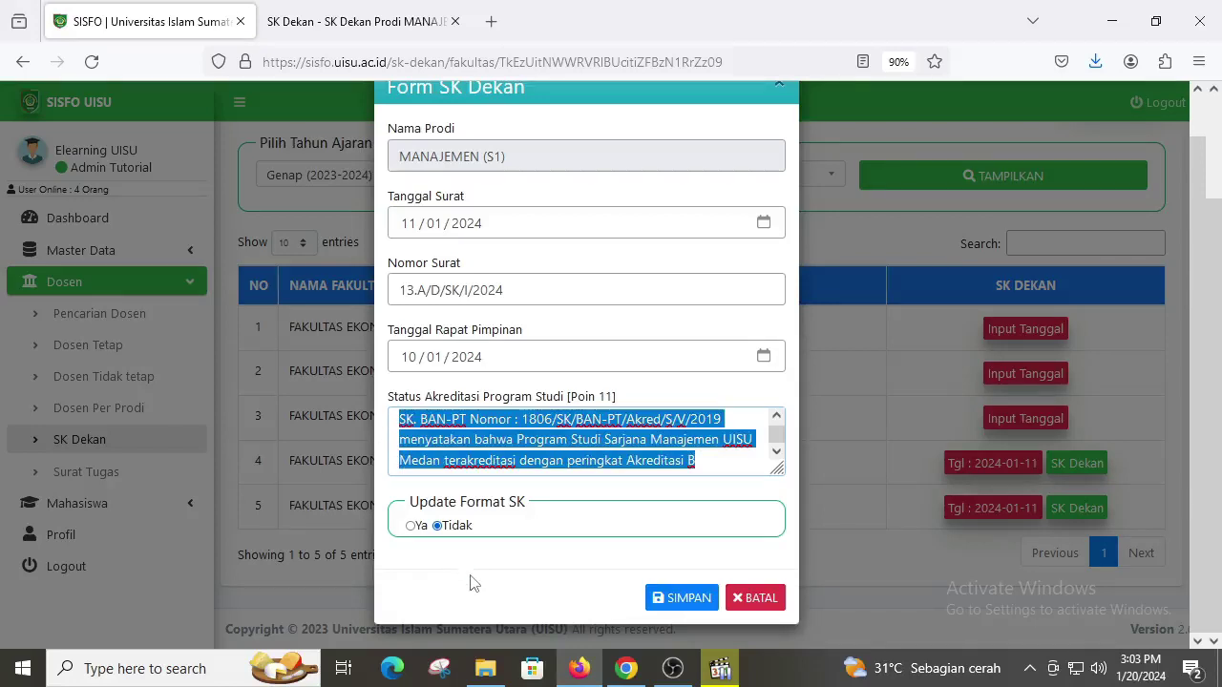
left_click(411, 528)
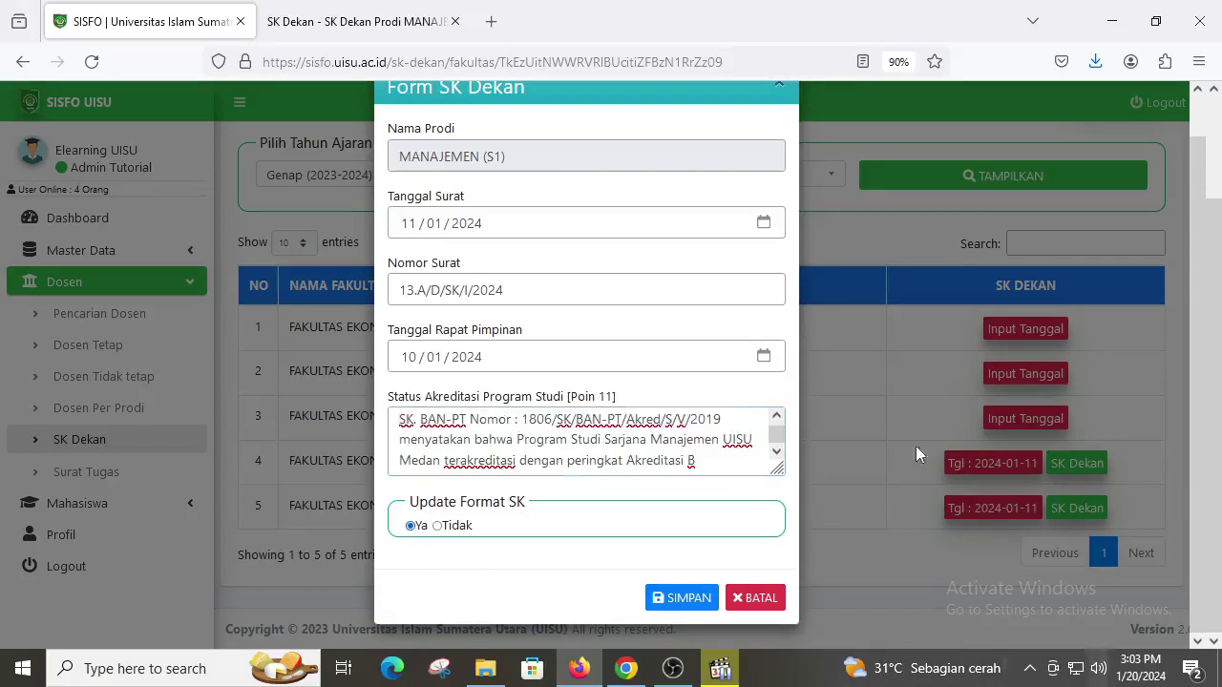
left_click(702, 600)
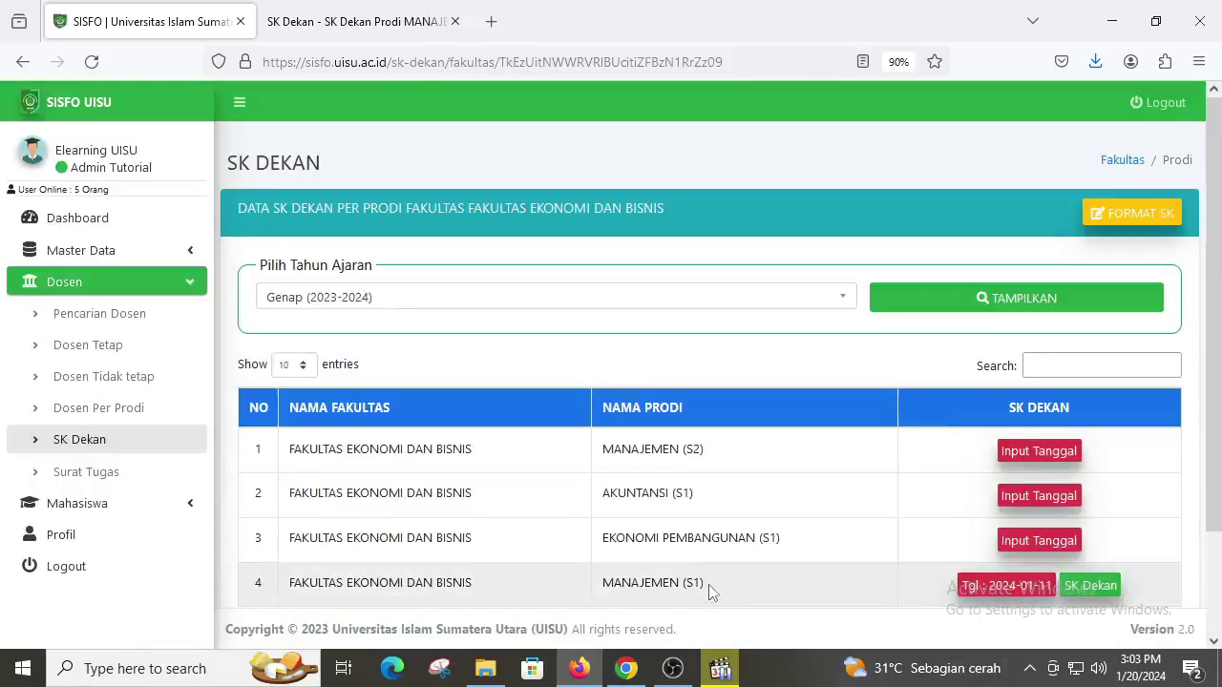
Step: Open the regenerated MANAJEMEN (S1) SK Dekan PDF, Nomor 13.A/D/SK/I/2024, and scroll through it
scroll(718, 573, "down", 2)
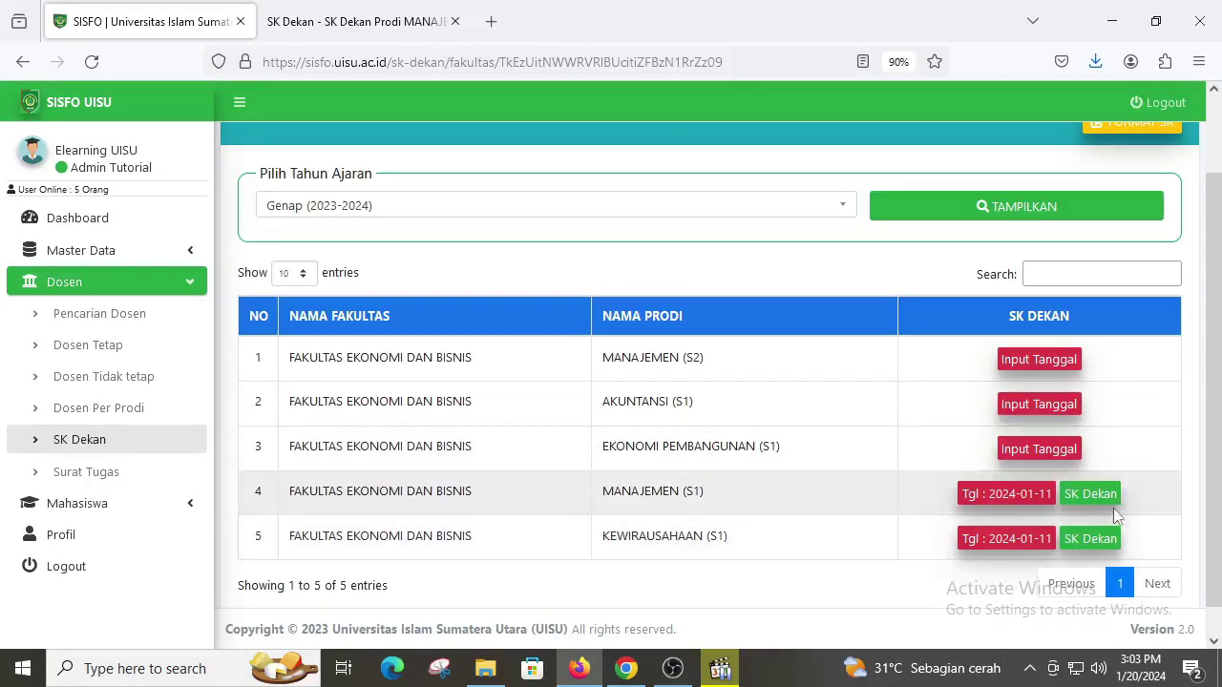
left_click(1104, 511)
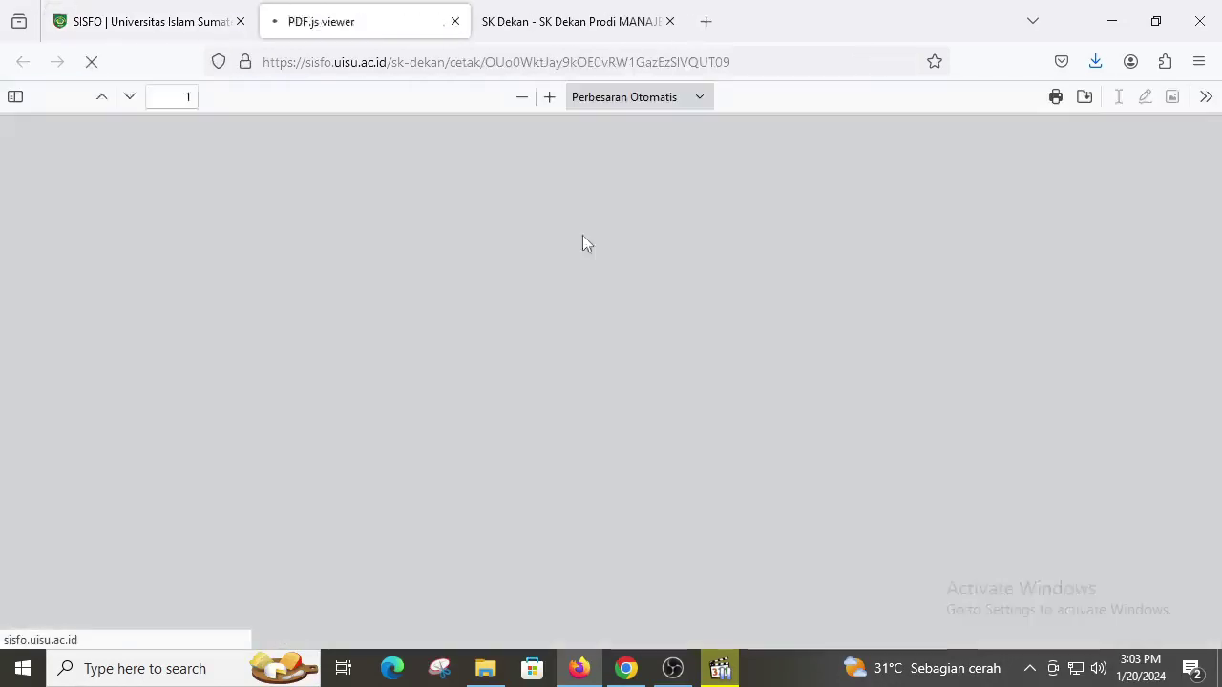
scroll(512, 269, "down", 5)
scroll(512, 269, "down", 10)
scroll(535, 305, "up", 12)
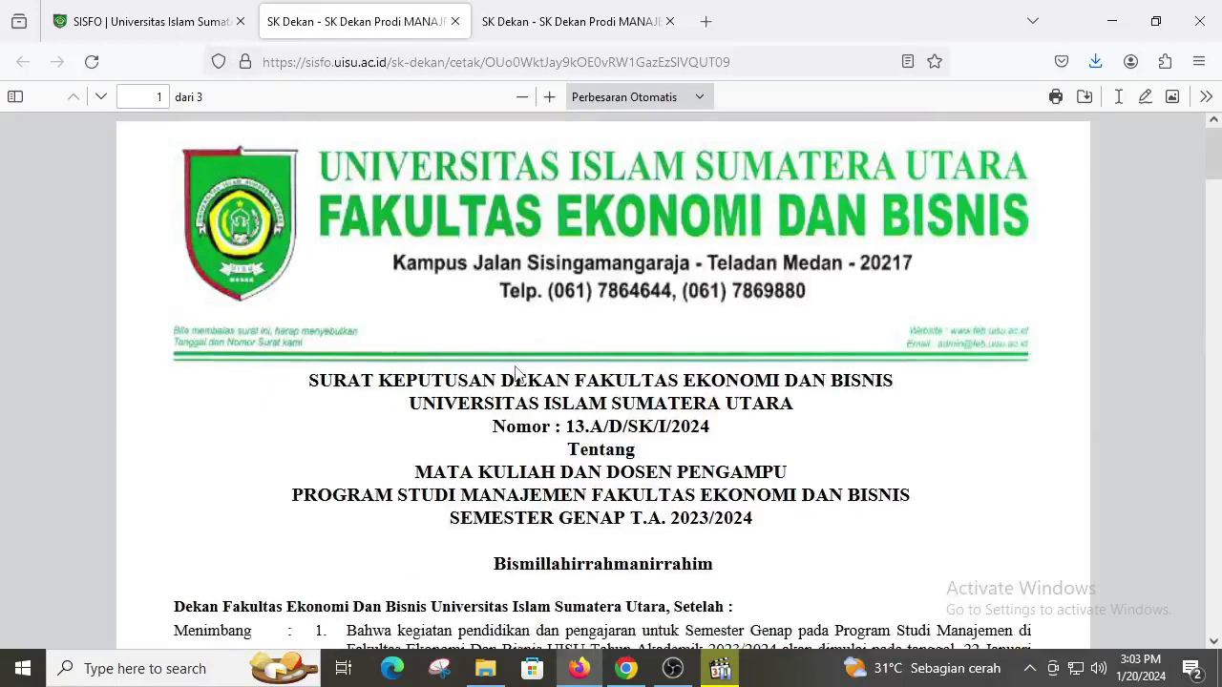
Step: Review the decree PDF's page-2 course and lecturer table, then go back to the SK Dekan list
left_click(174, 24)
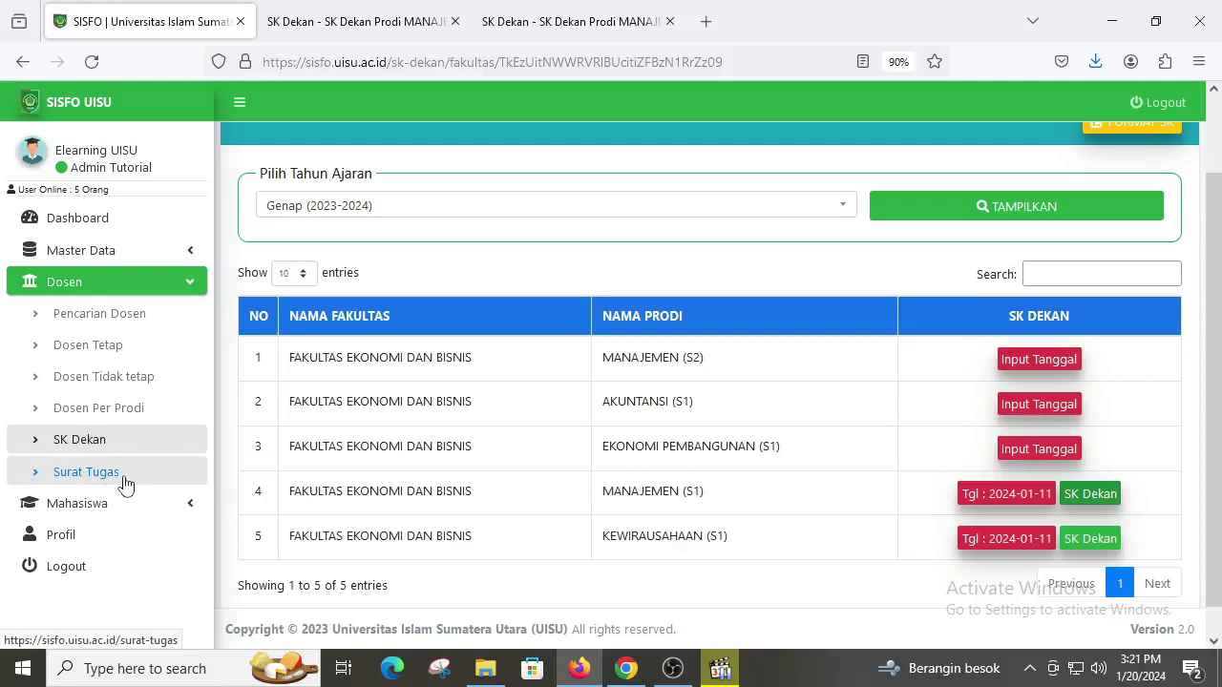
key("ctrl+Tab")
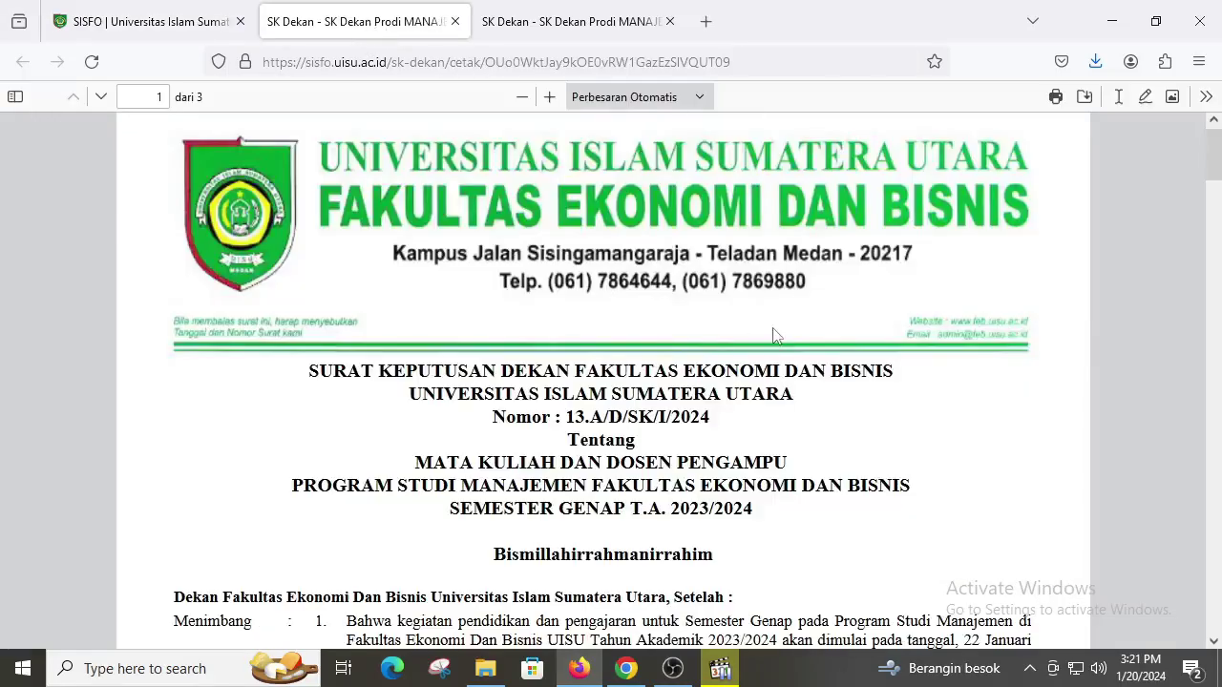
scroll(775, 335, "down", 2)
scroll(775, 335, "down", 10)
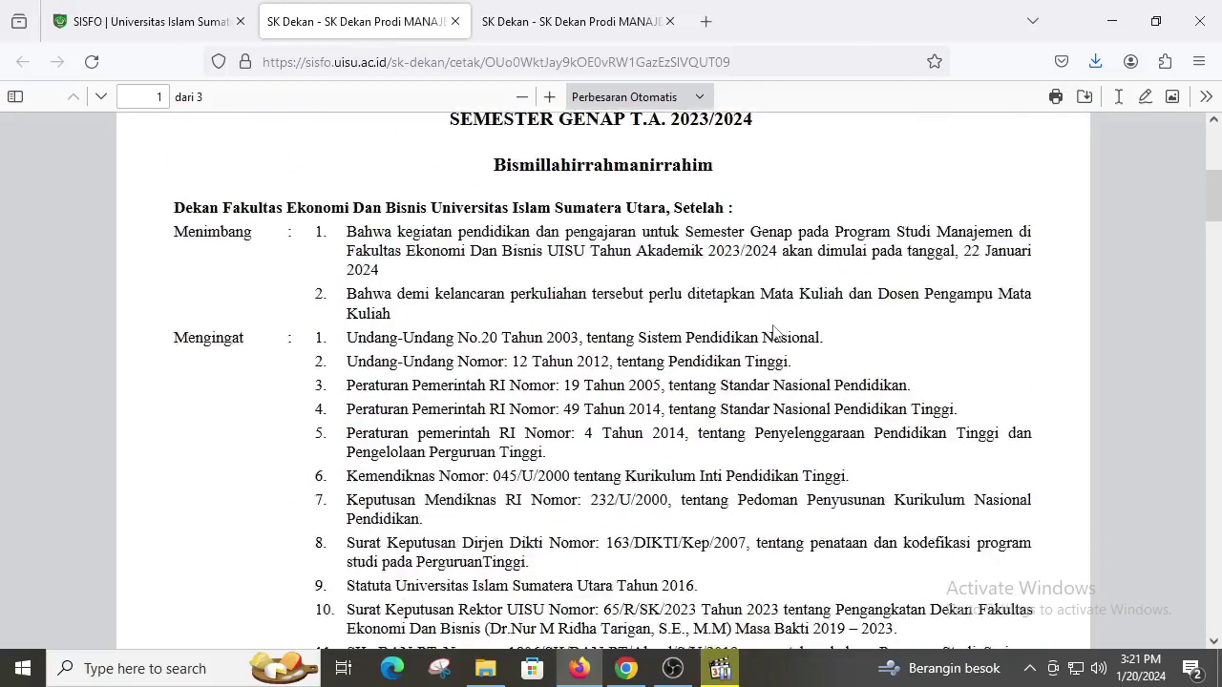
scroll(775, 333, "down", 4)
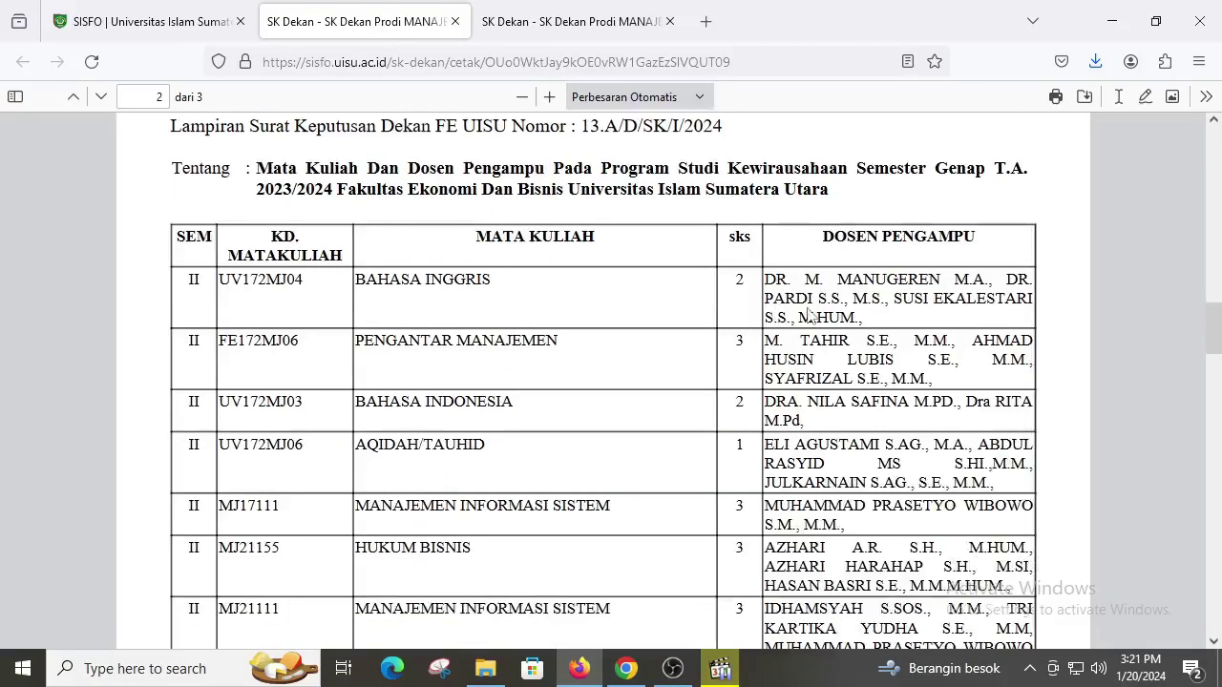
scroll(921, 332, "down", 2)
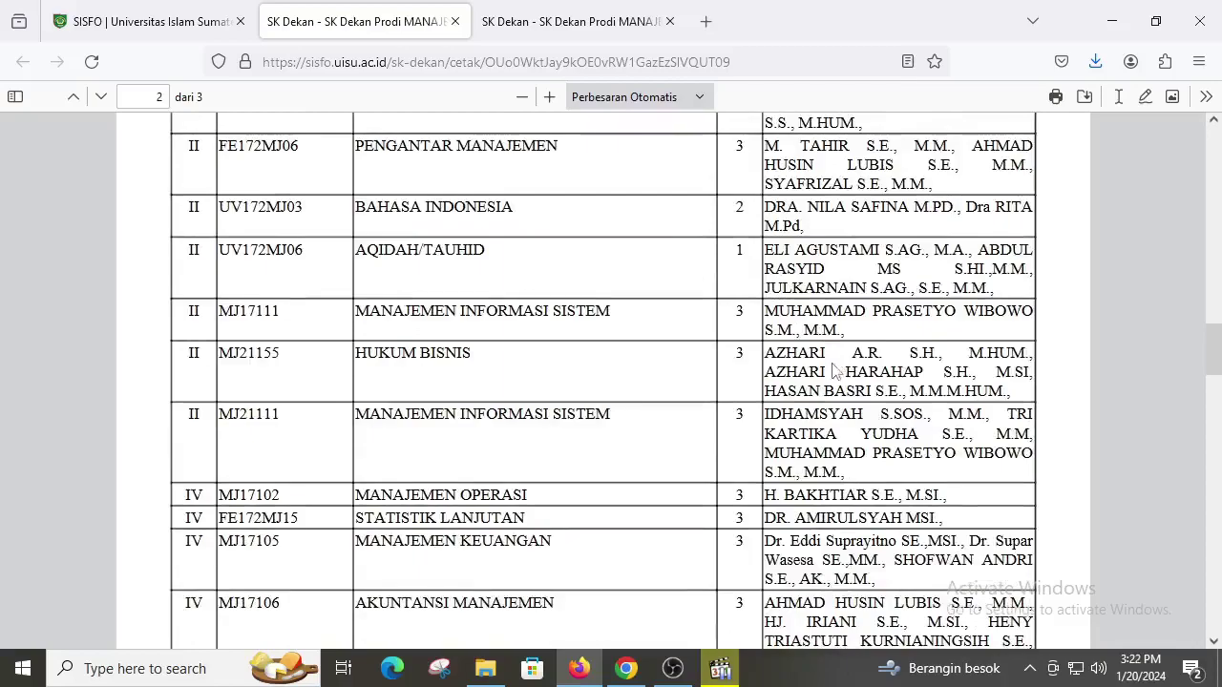
scroll(829, 355, "down", 5)
scroll(816, 399, "up", 16)
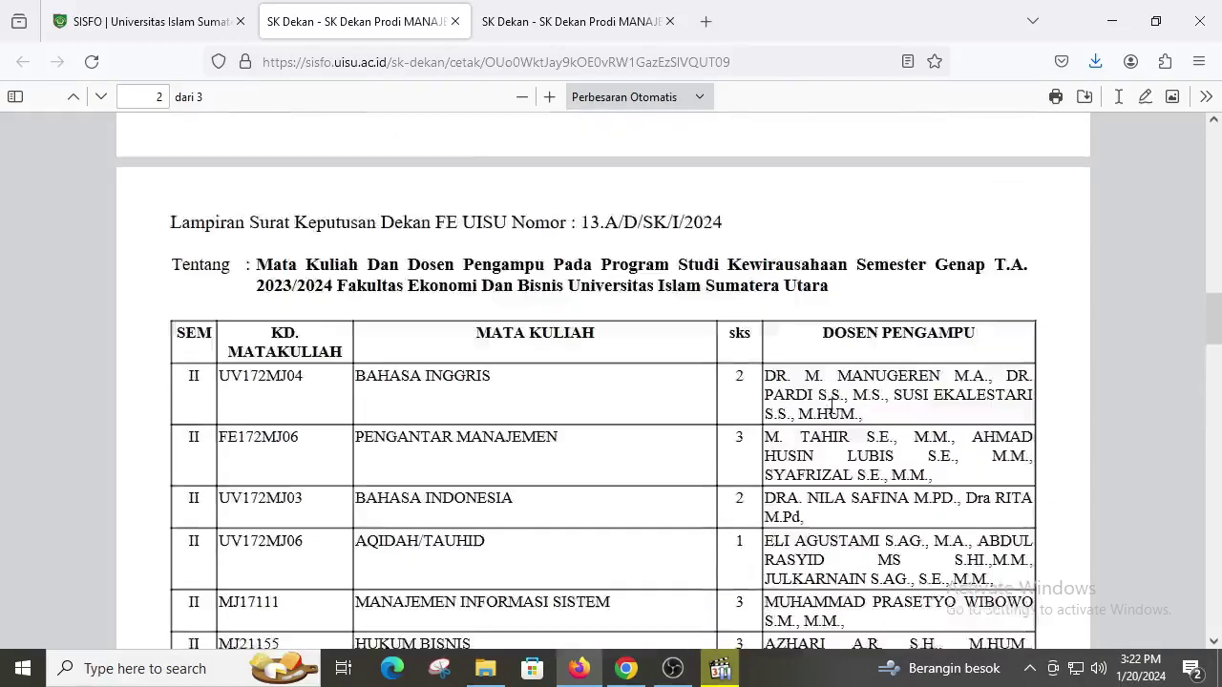
scroll(857, 417, "down", 15)
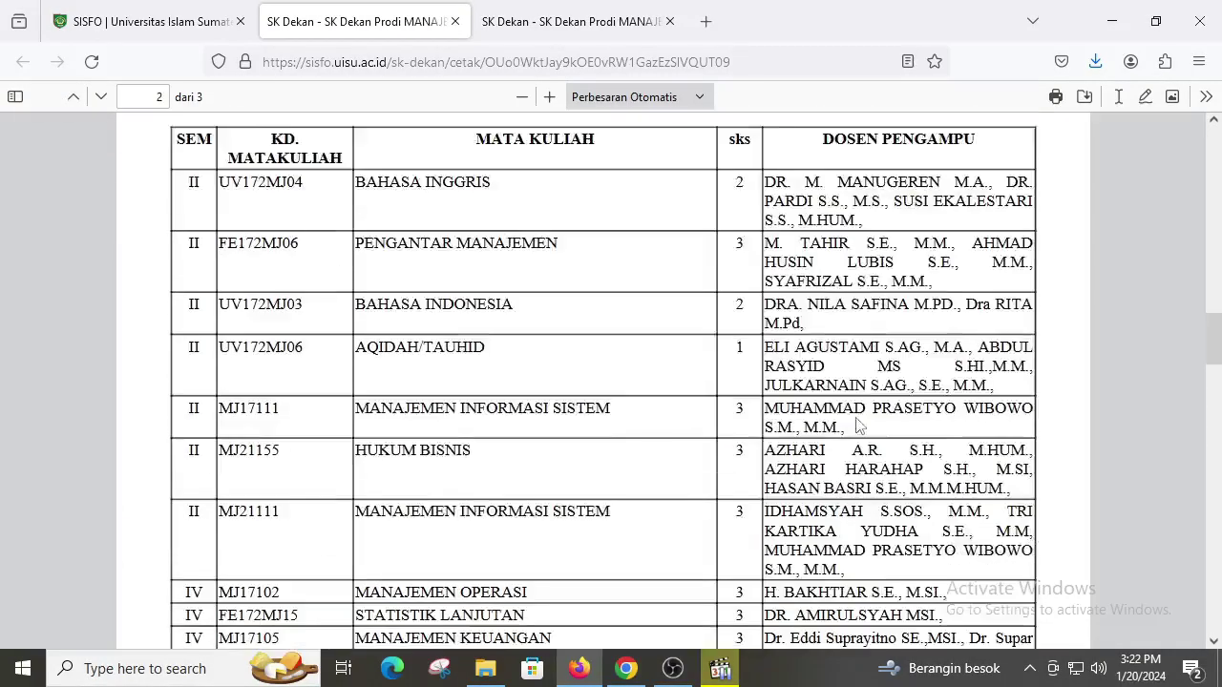
left_click(152, 21)
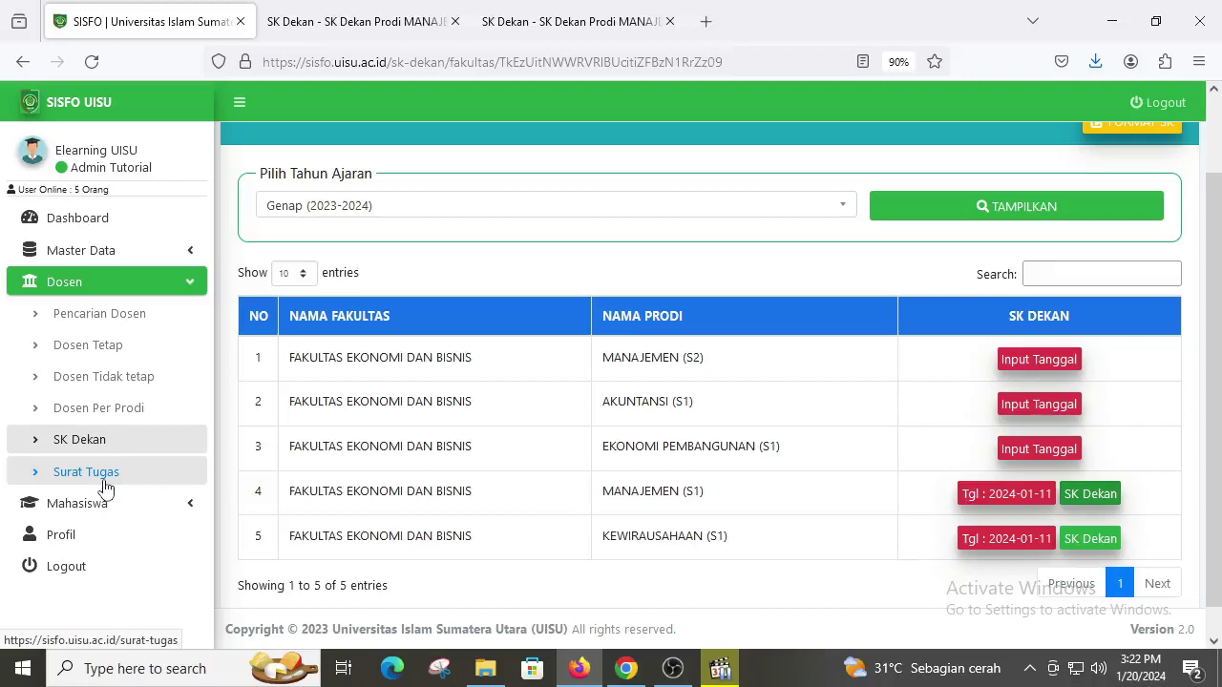
Step: Open the Surat Tugas Dosen page and search for the lecturer by name
left_click(104, 480)
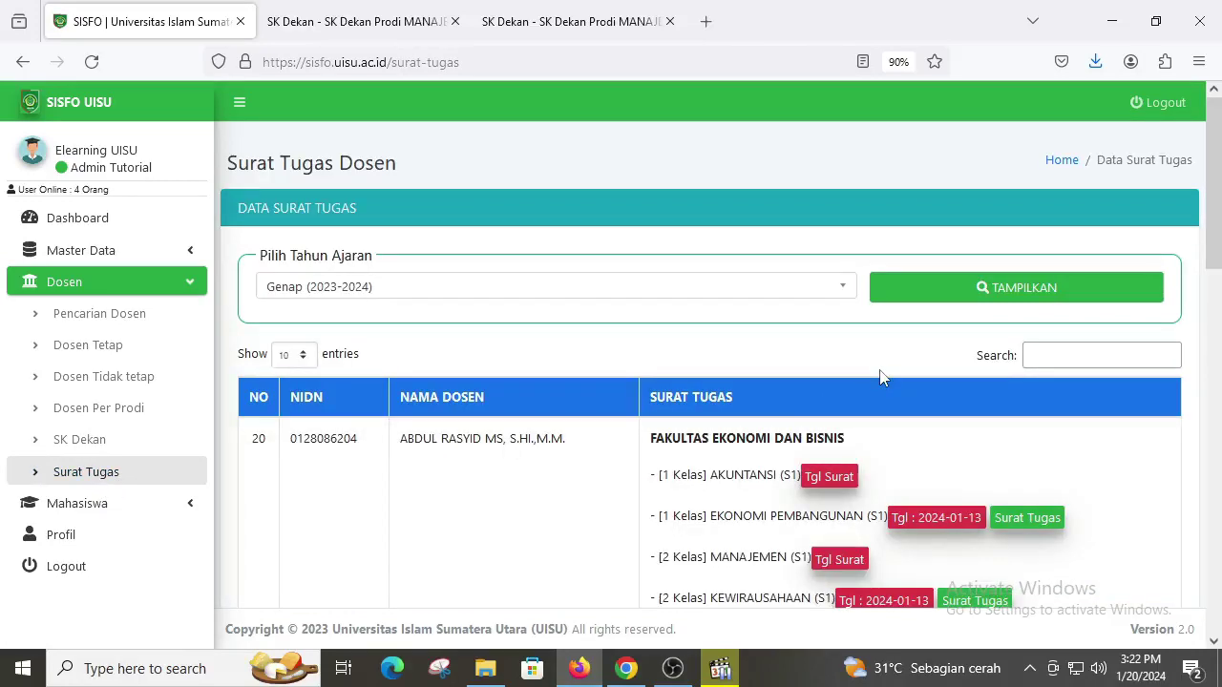
scroll(881, 376, "down", 3)
scroll(957, 353, "up", 3)
left_click(1101, 354)
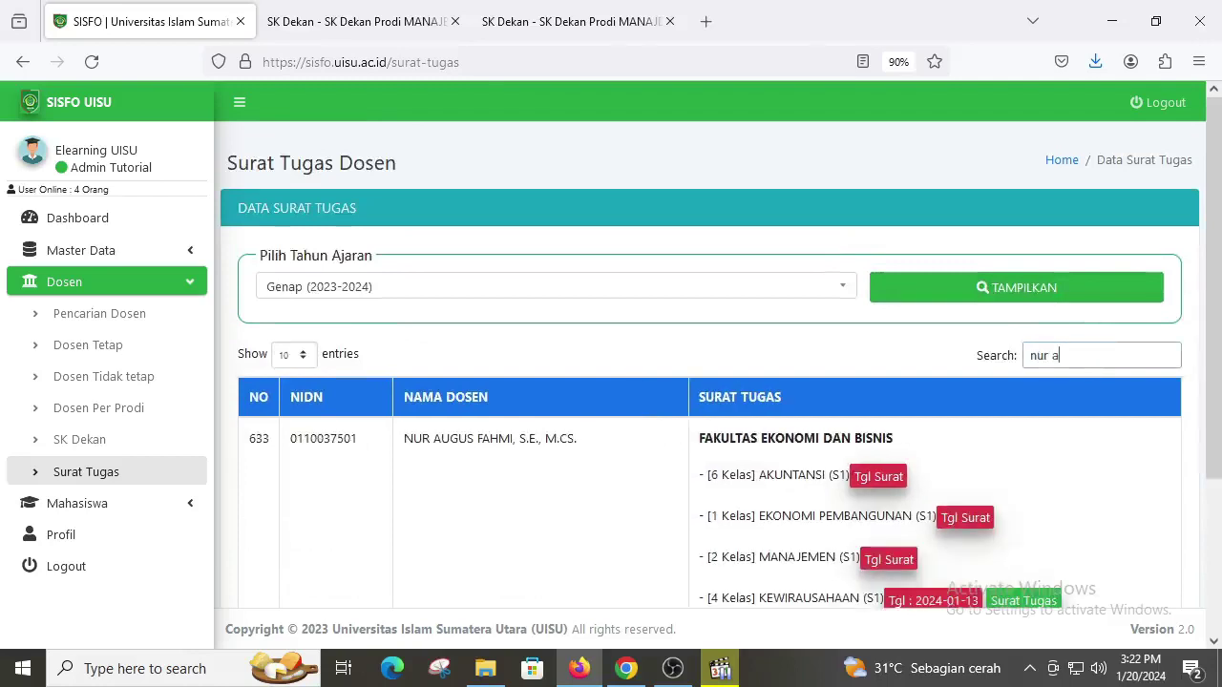
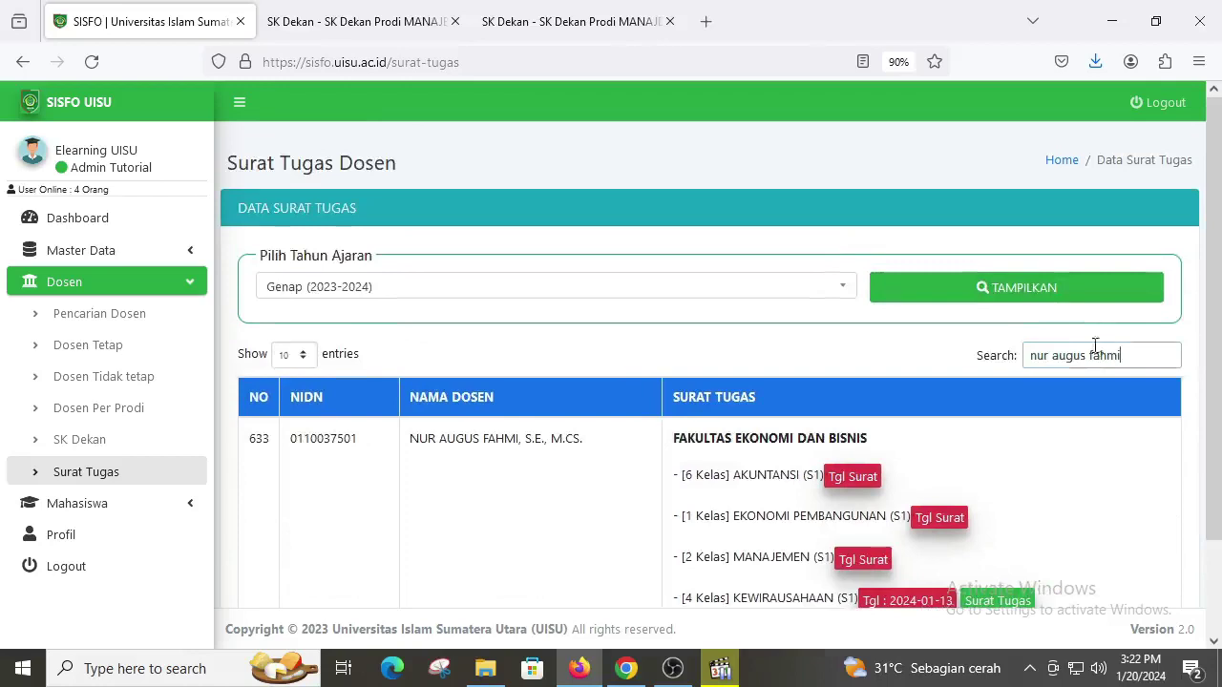
scroll(1030, 383, "down", 2)
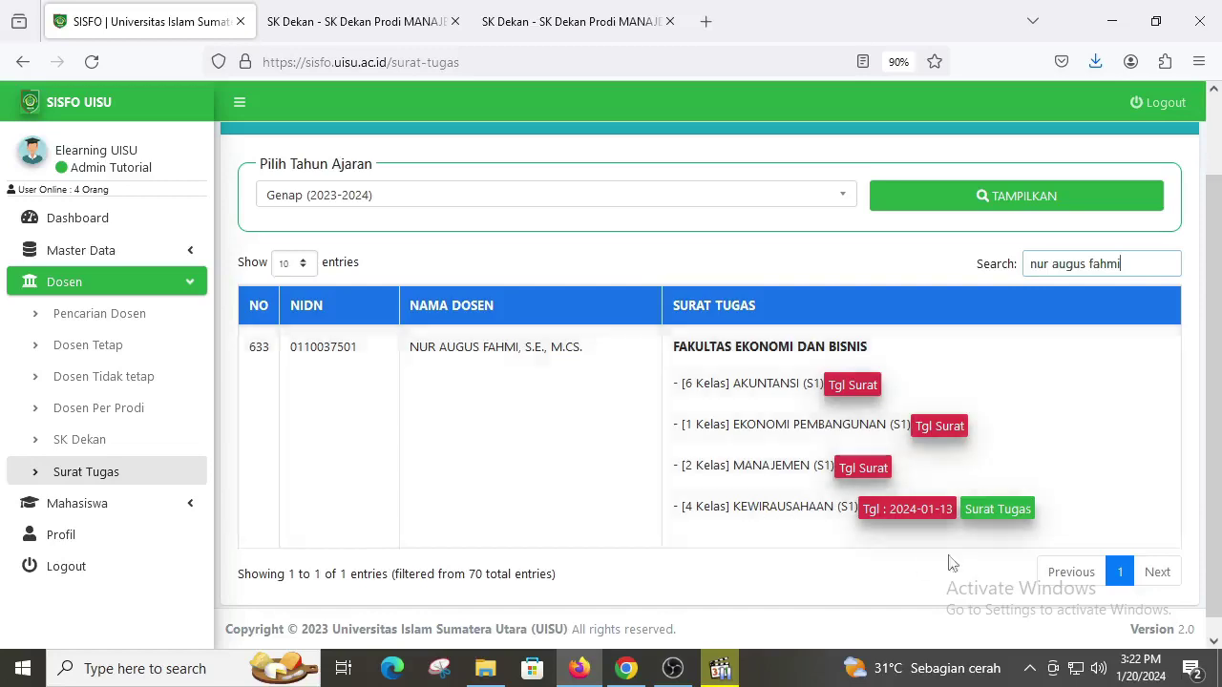
Step: Open the KEWIRAUSAHAAN (S1) Surat Tugas PDF and read its 22 Januari 2024 RPS deadline
left_click(1014, 516)
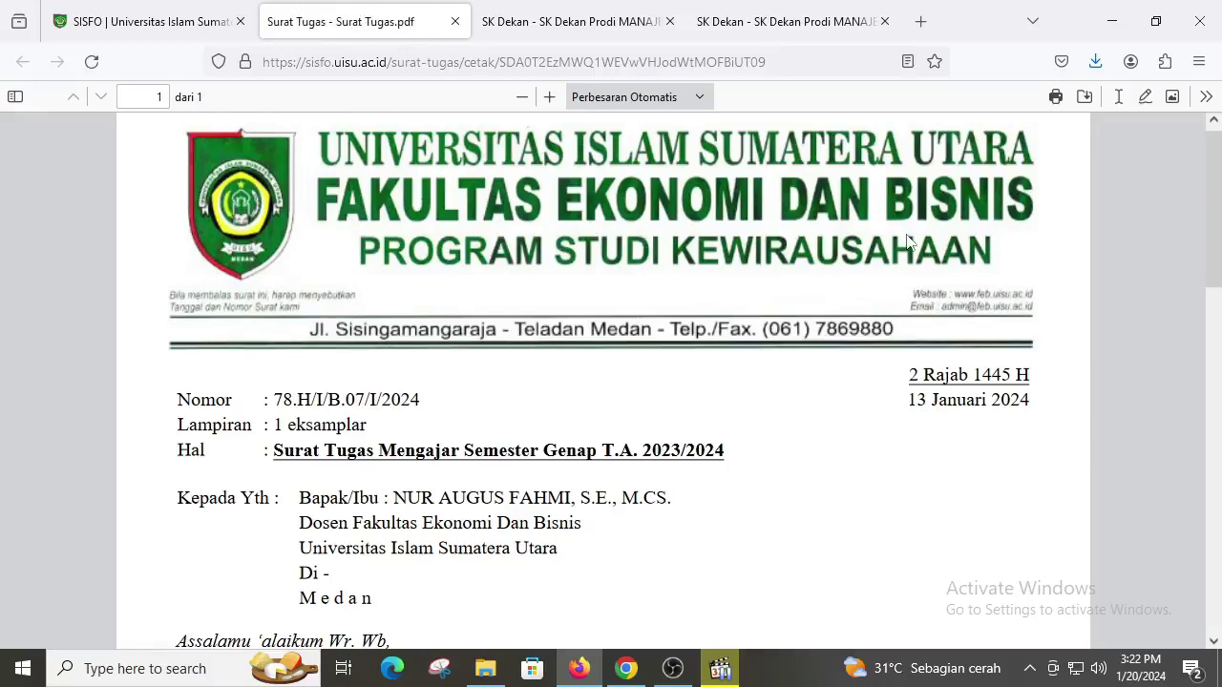
scroll(907, 241, "down", 4)
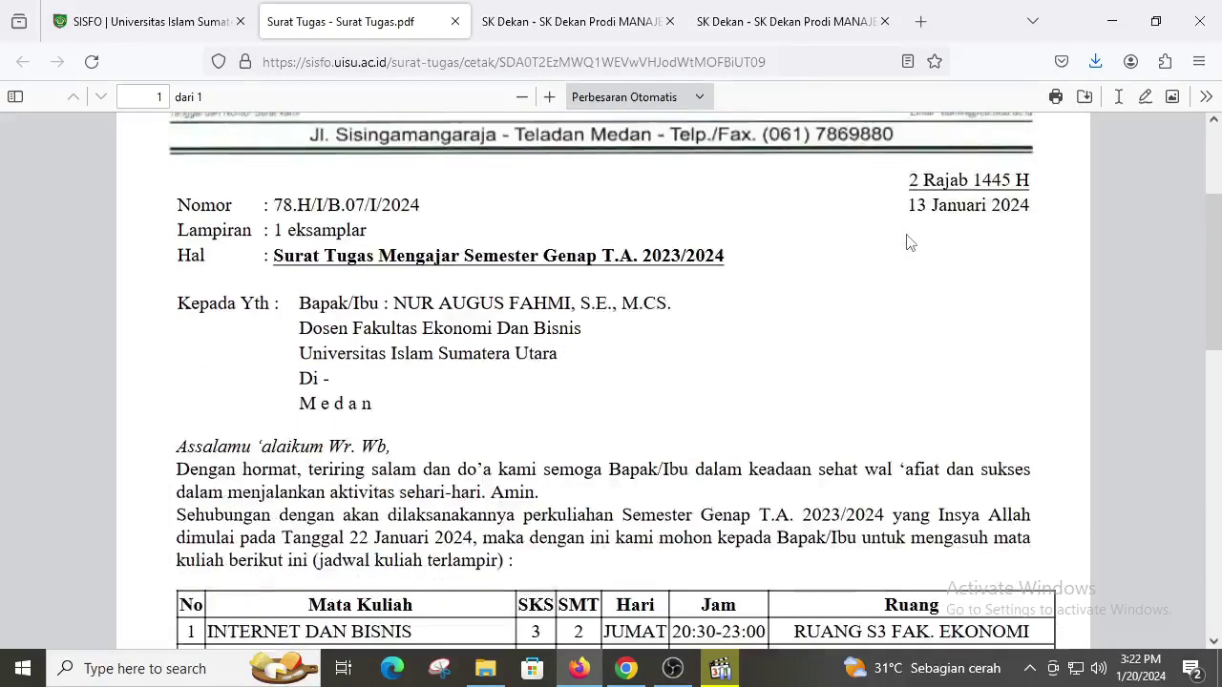
scroll(907, 240, "down", 4)
scroll(907, 242, "down", 1)
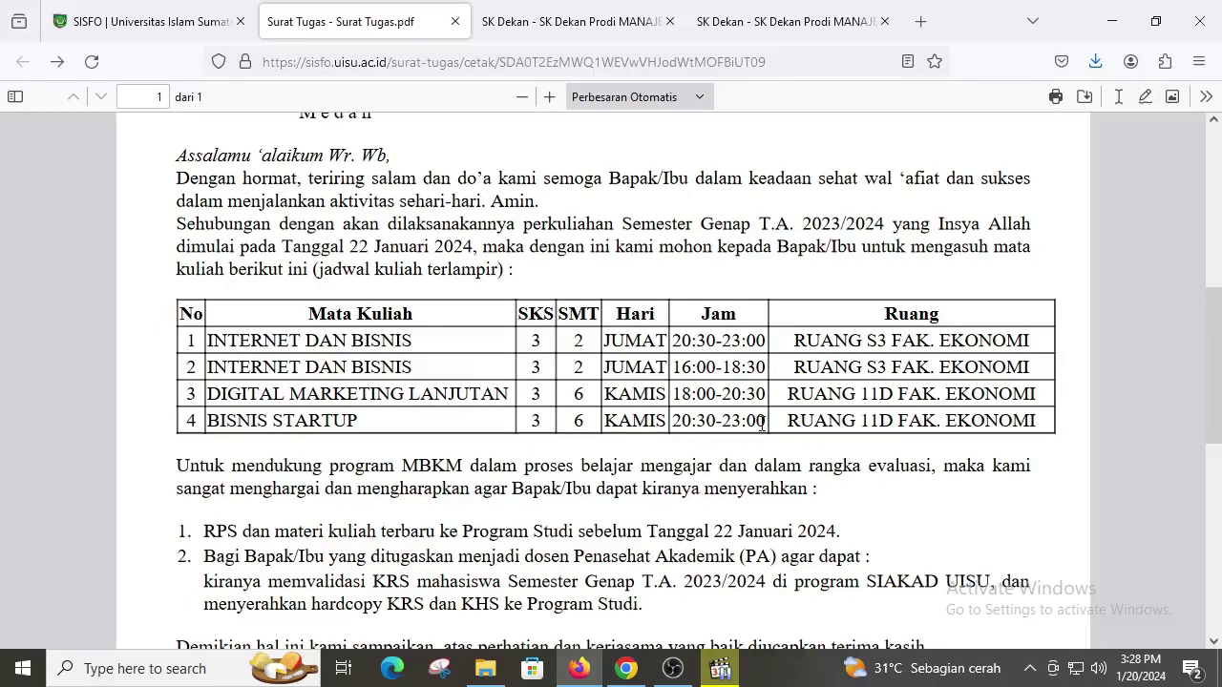
scroll(760, 424, "up", 5)
scroll(744, 460, "up", 2)
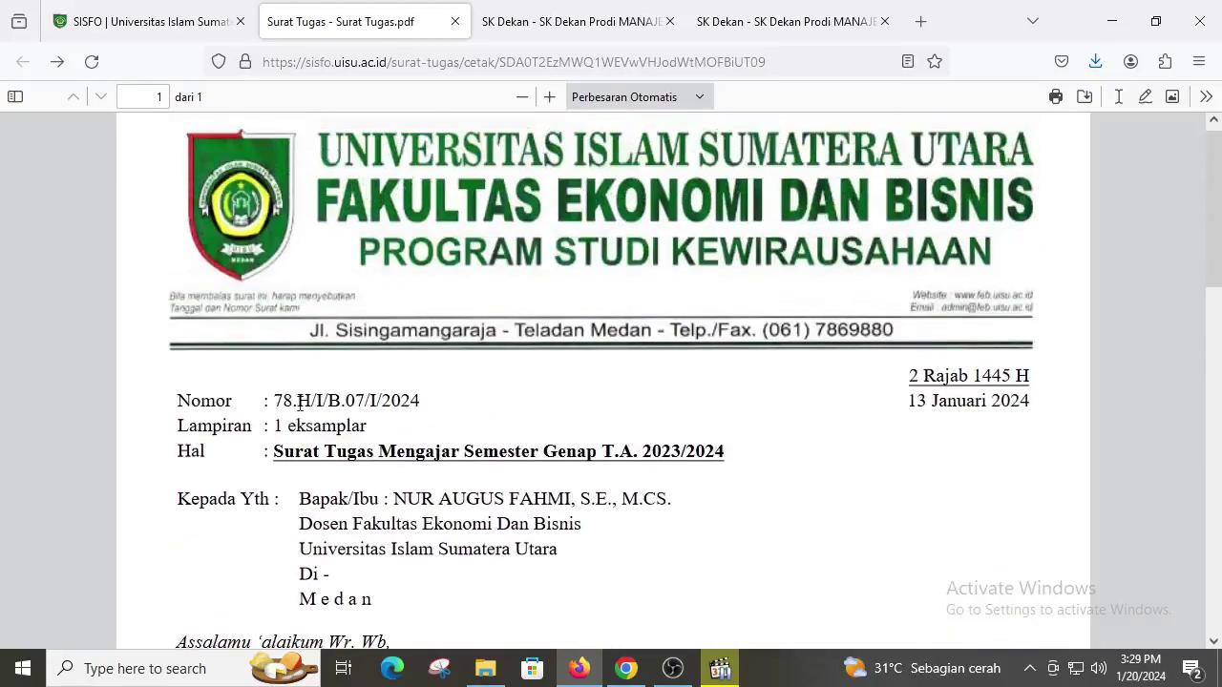
left_click_drag(275, 400, 461, 413)
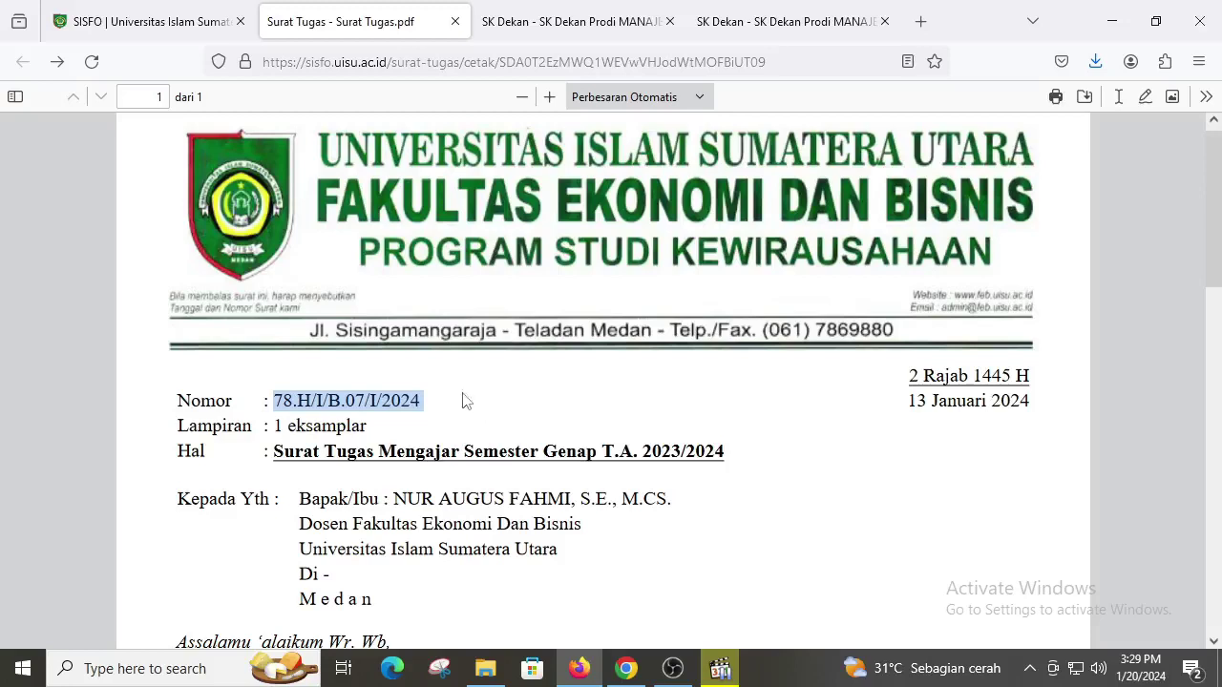
left_click(289, 403)
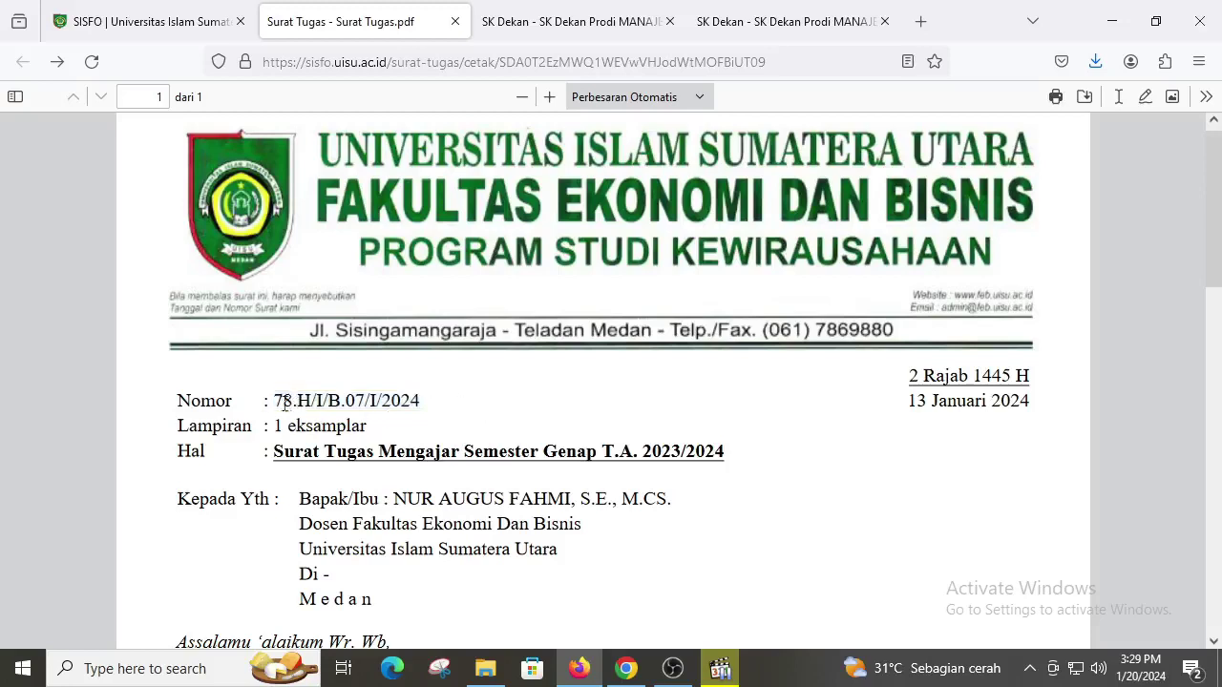
left_click_drag(275, 402, 291, 403)
left_click(305, 403)
left_click_drag(297, 402, 310, 402)
left_click_drag(274, 402, 429, 413)
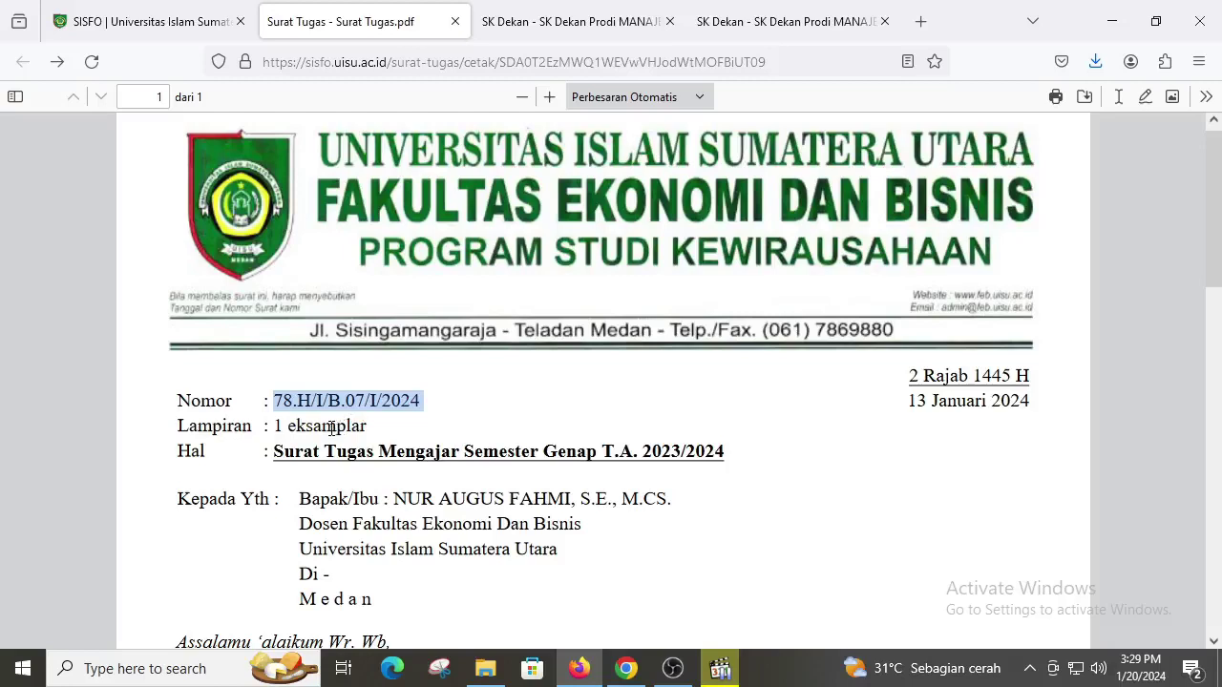
left_click(305, 400)
double_click(303, 400)
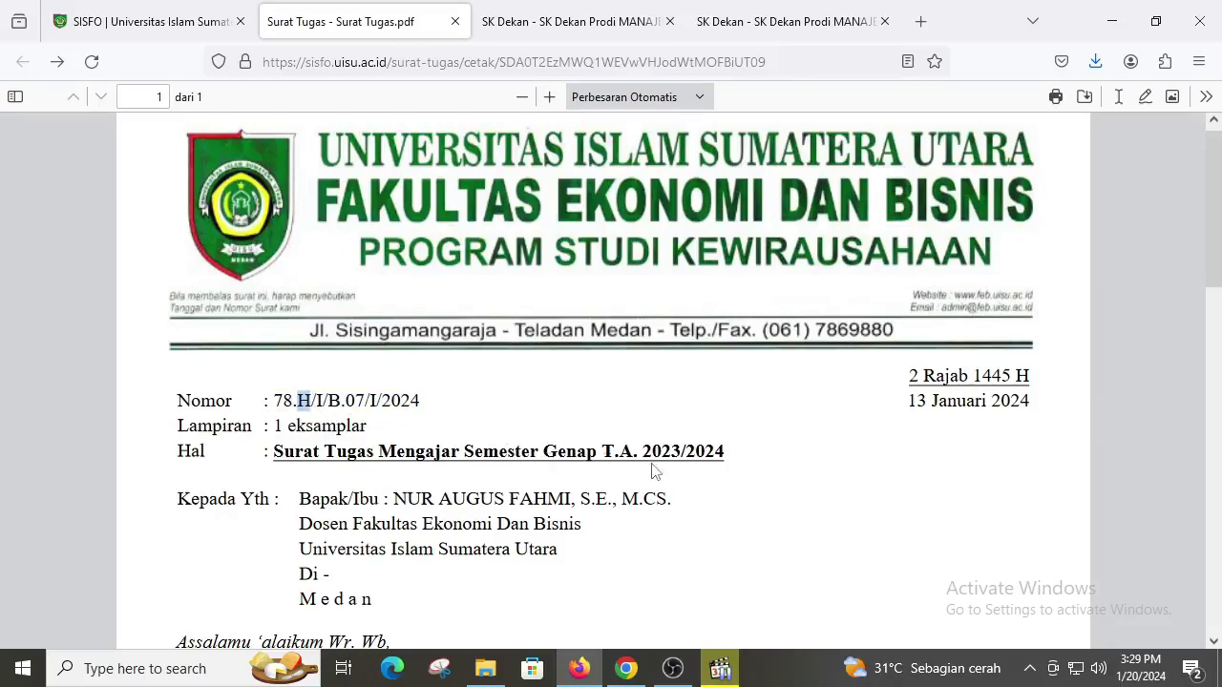
scroll(645, 456, "down", 5)
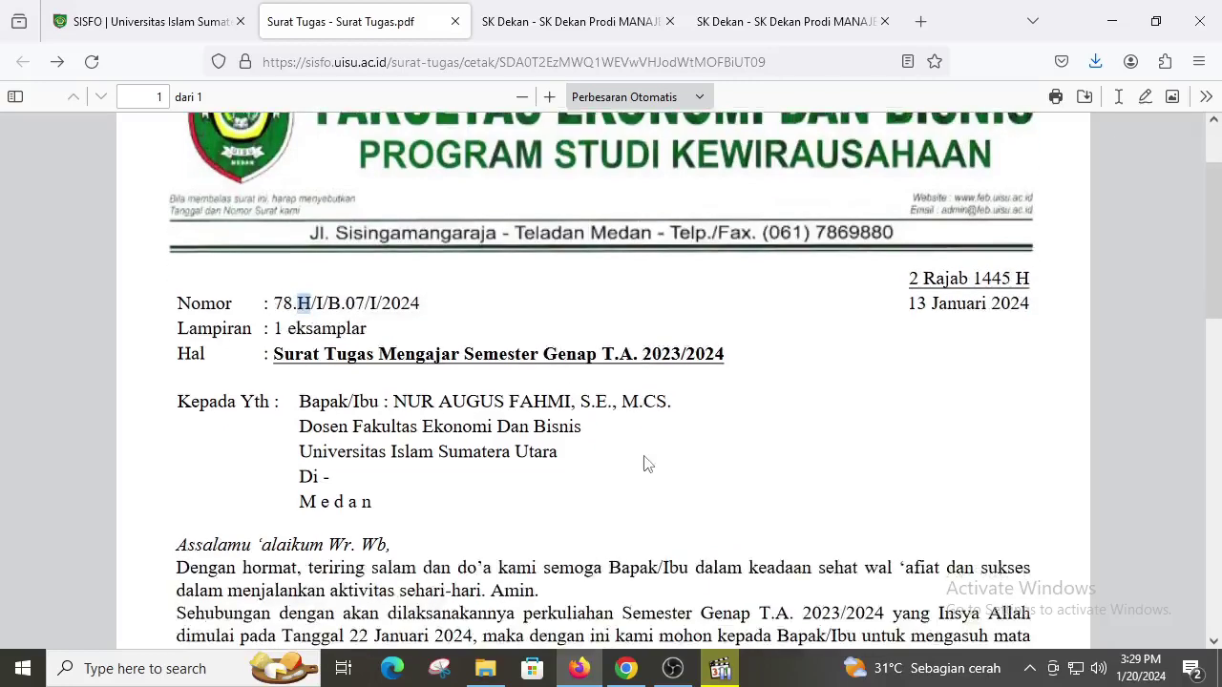
scroll(645, 464, "down", 4)
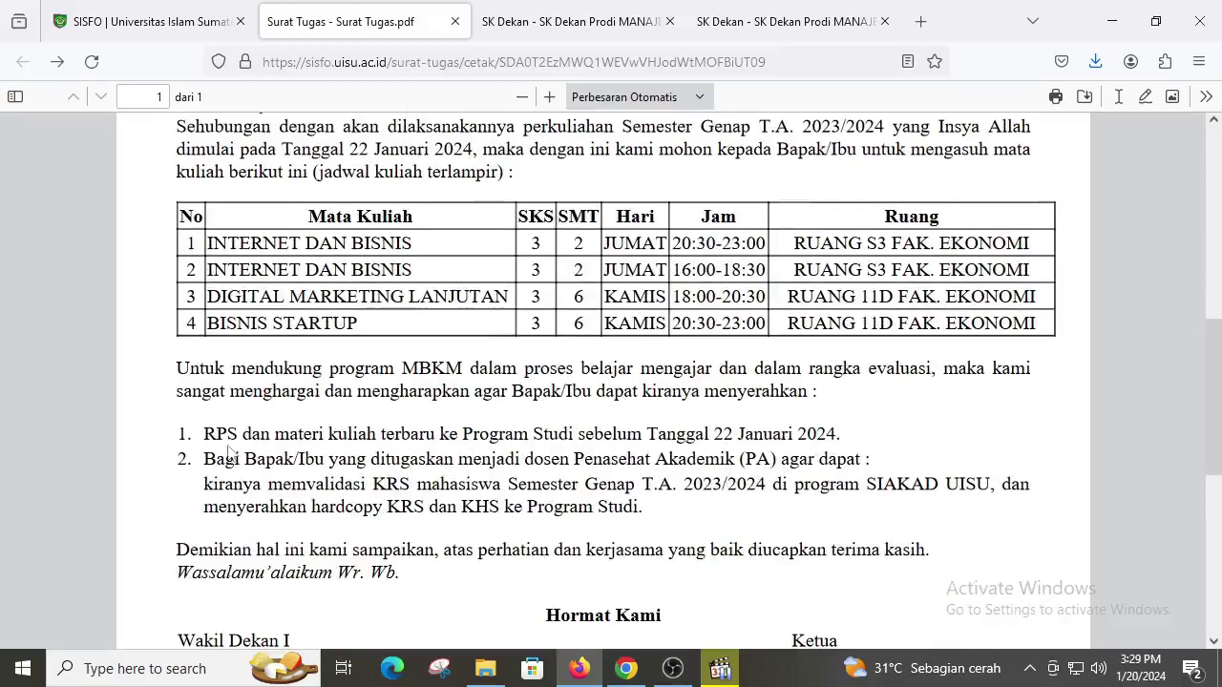
left_click_drag(205, 429, 389, 434)
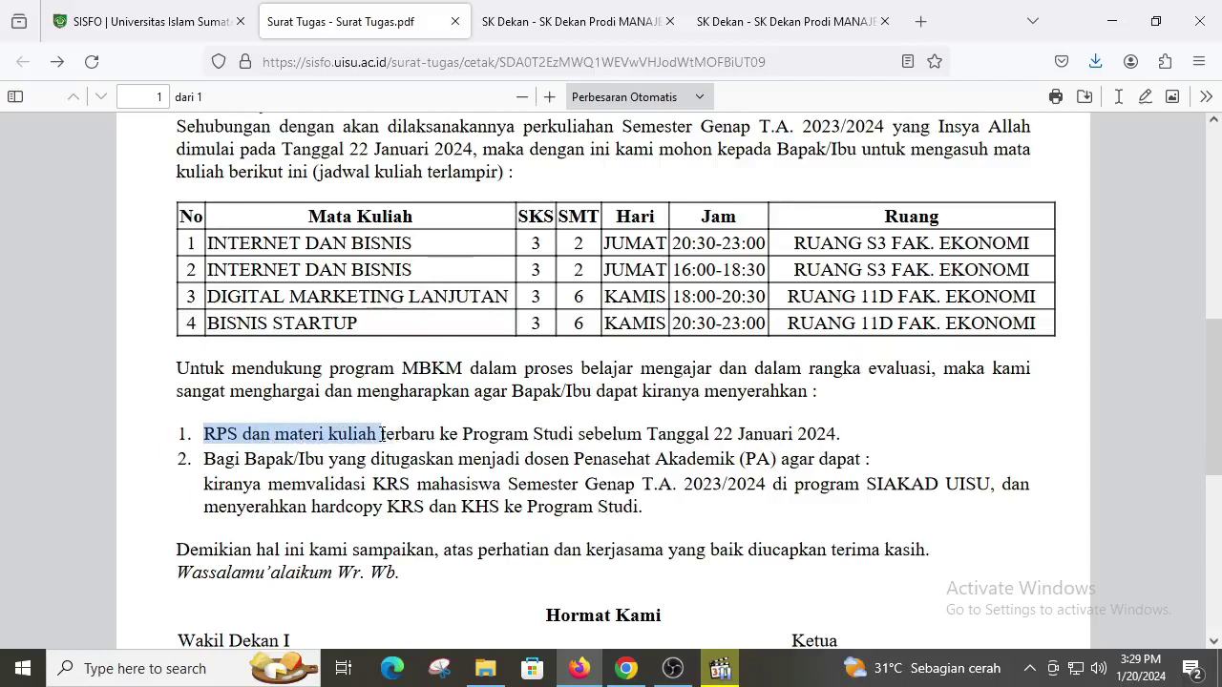
left_click(822, 429)
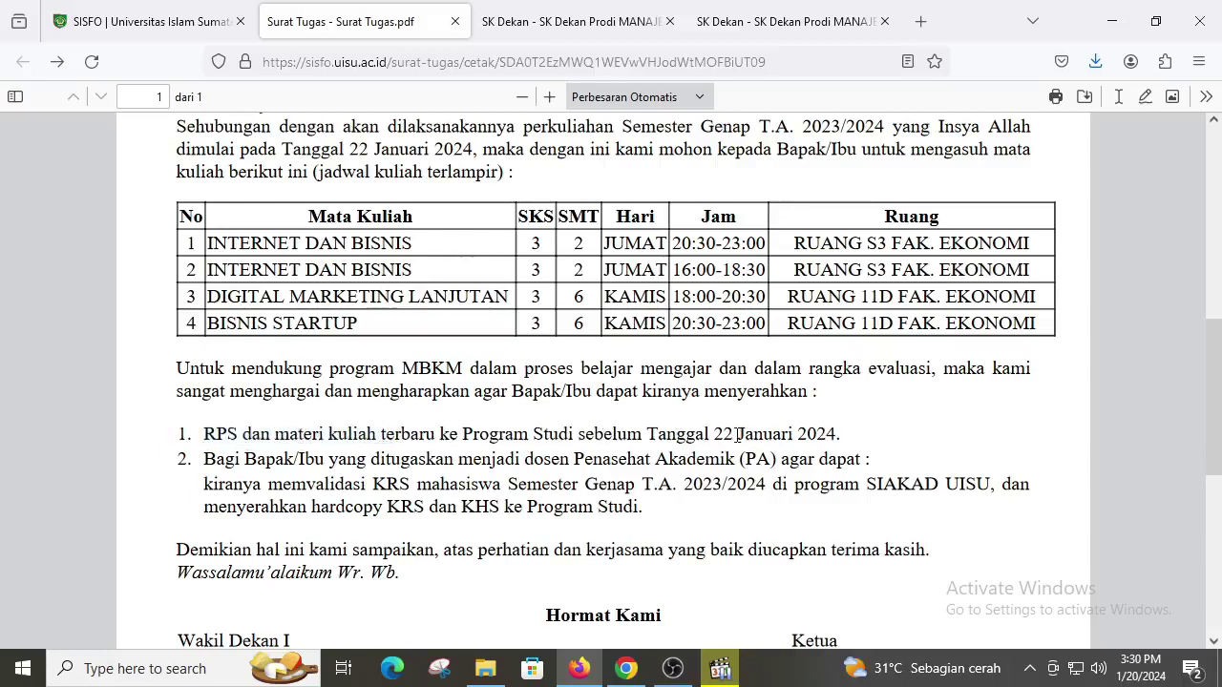
left_click_drag(712, 433, 841, 435)
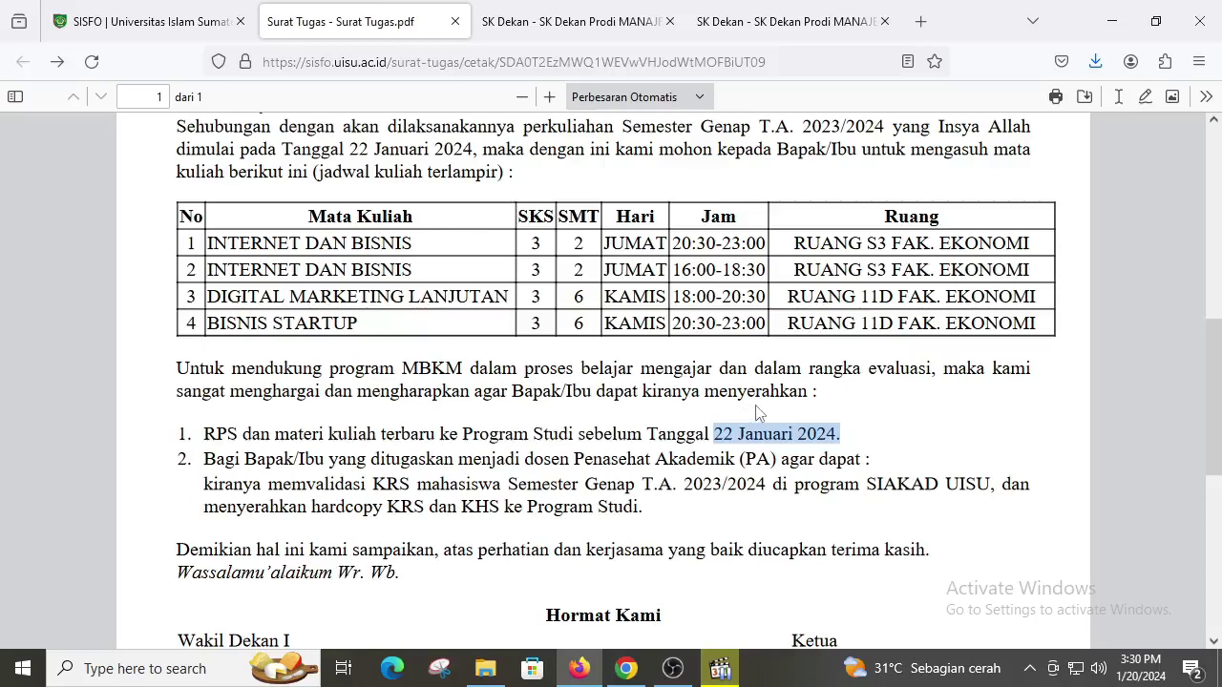
Step: Return to SISFO and open Form Surat Tugas via the KEWIRAUSAHAAN 'Tgl : 2024-01-13' badge
left_click(143, 21)
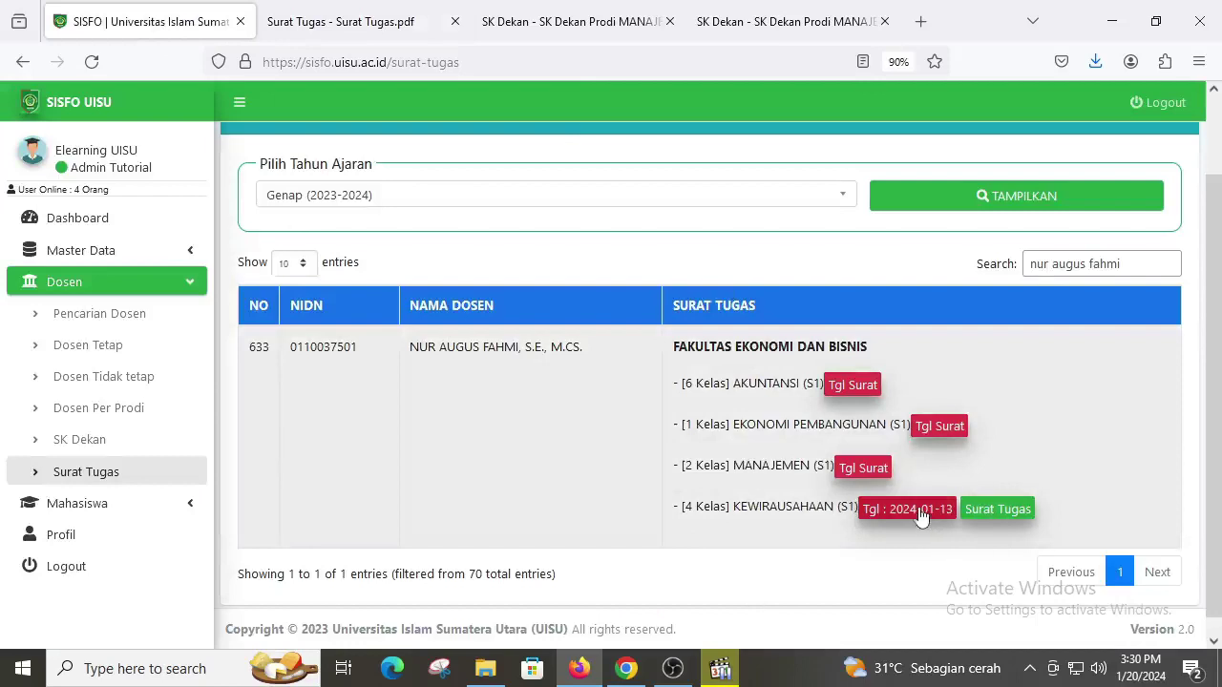
left_click(918, 510)
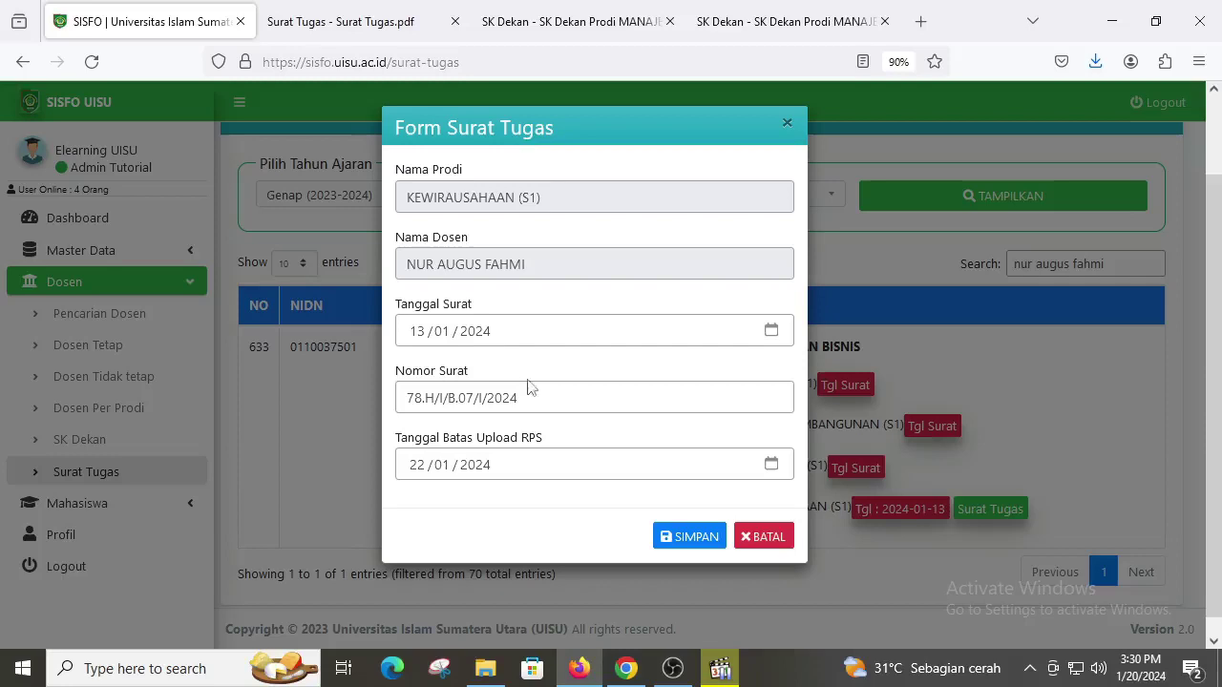
Step: Set Tanggal Batas Upload RPS to 12/02/2024 and save the form with SIMPAN
left_click_drag(564, 398, 401, 399)
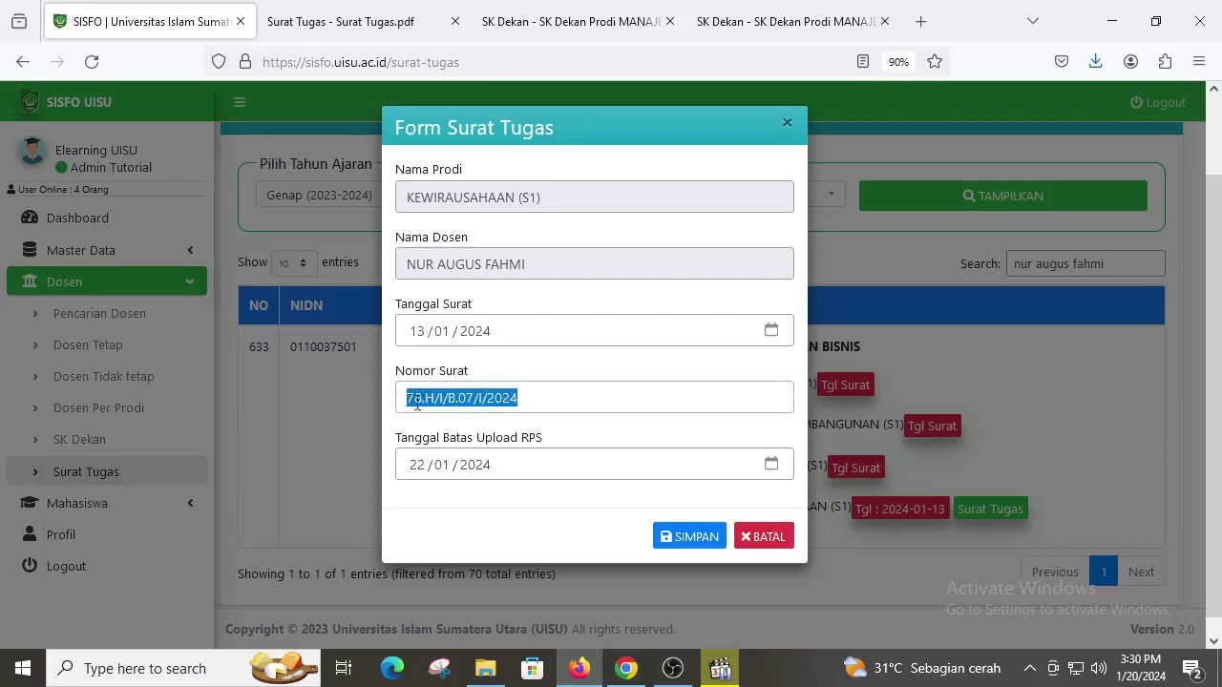
left_click(425, 399)
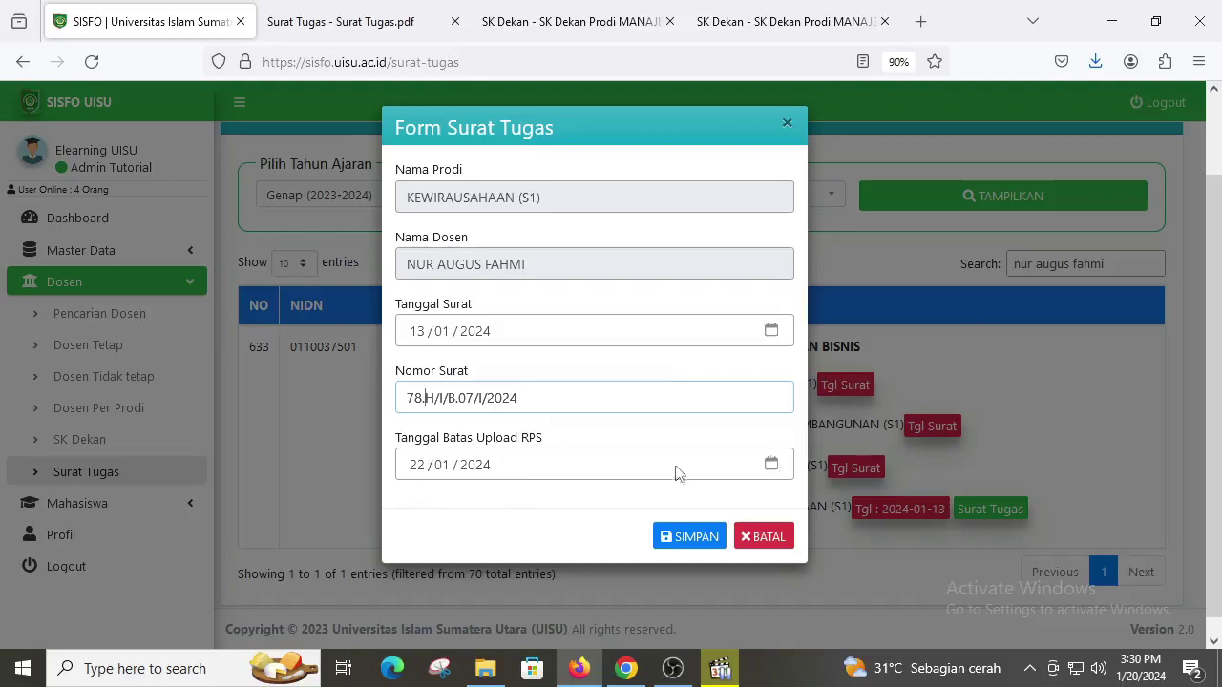
left_click(421, 474)
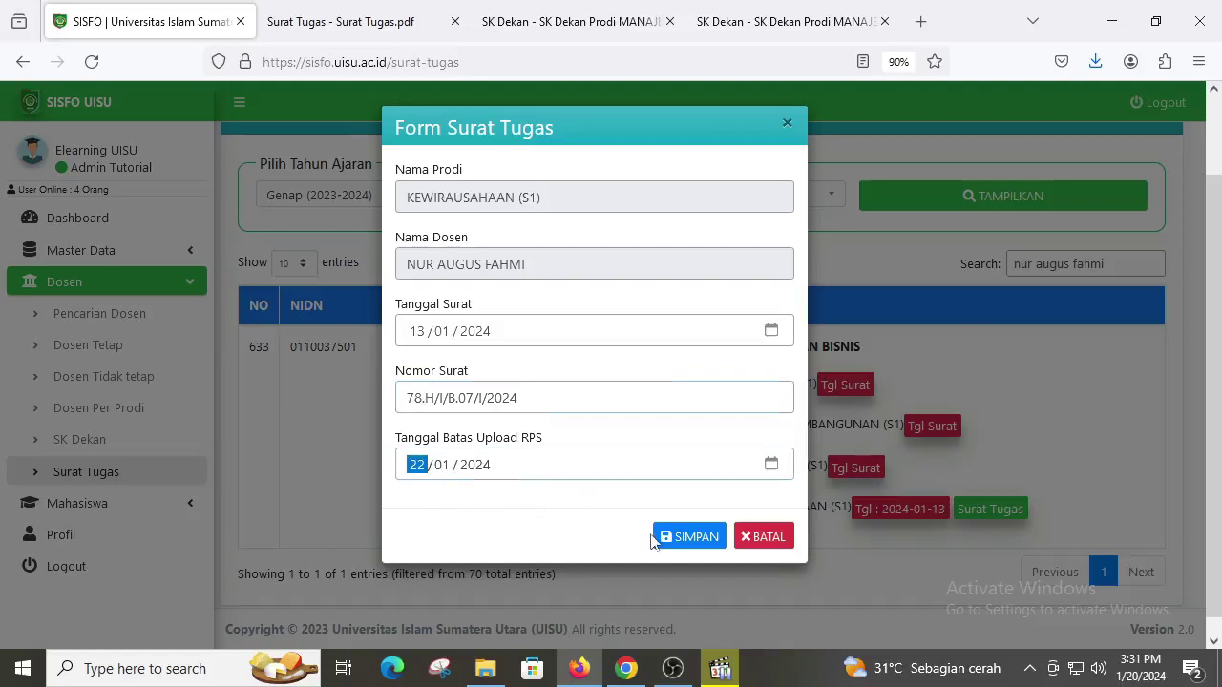
type("12 / ")
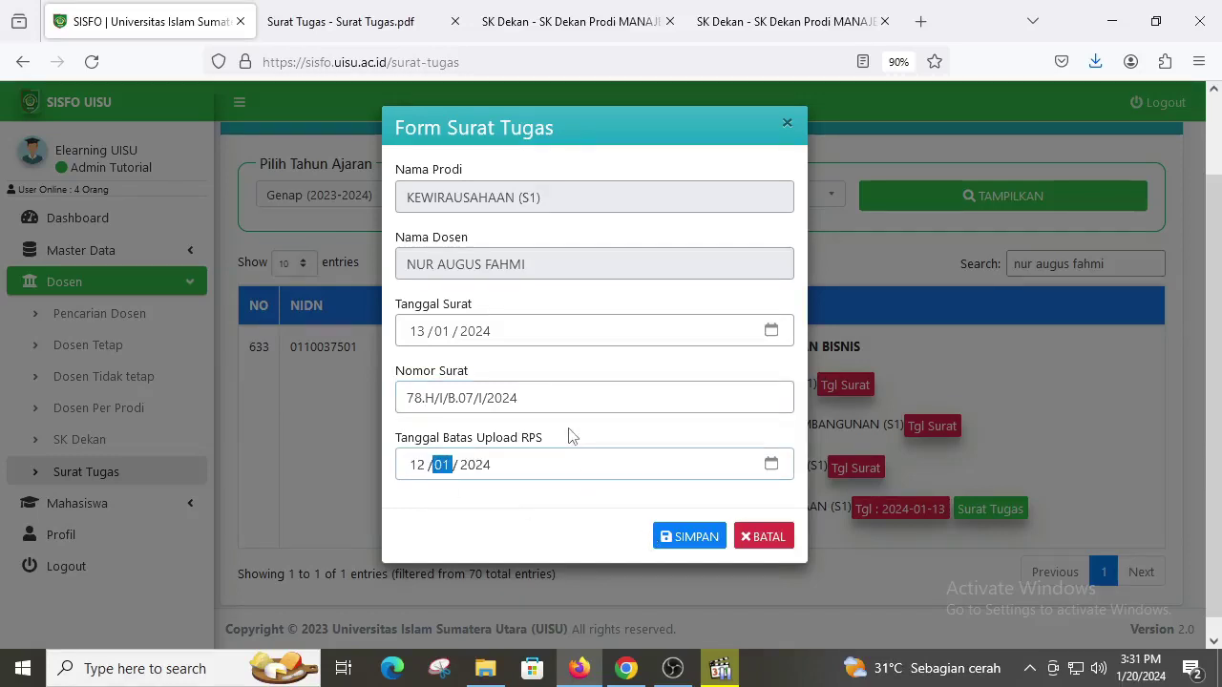
type("02 / ")
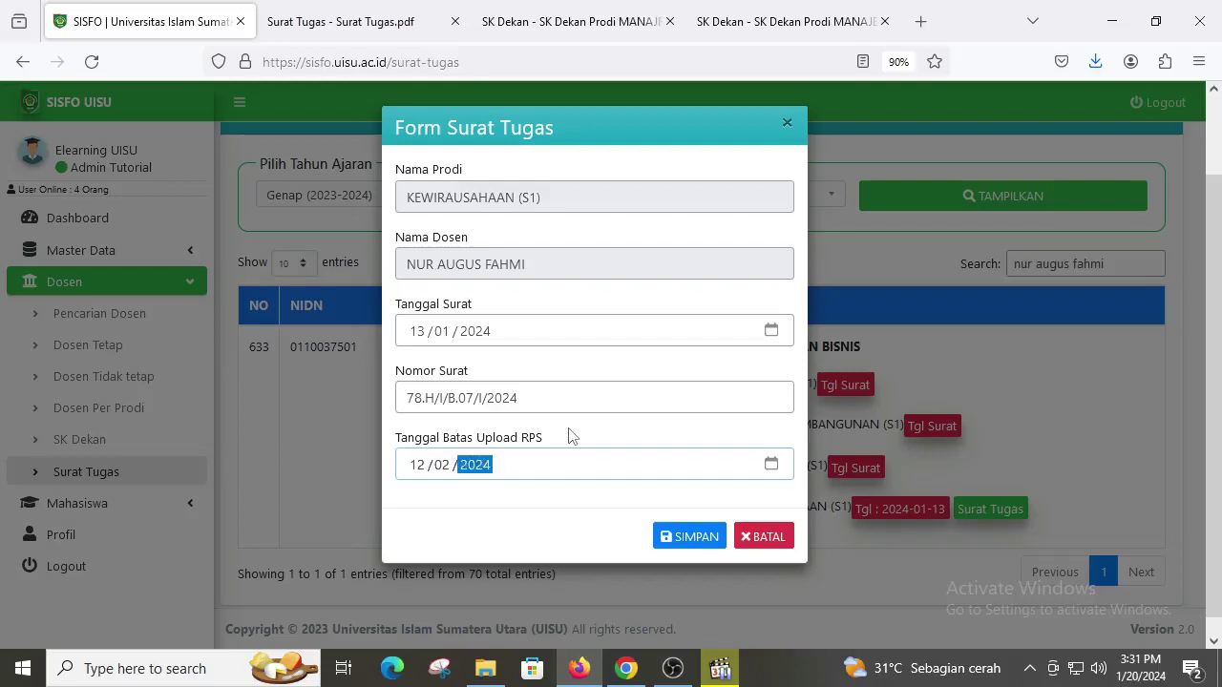
type("2024")
left_click(571, 525)
left_click(683, 537)
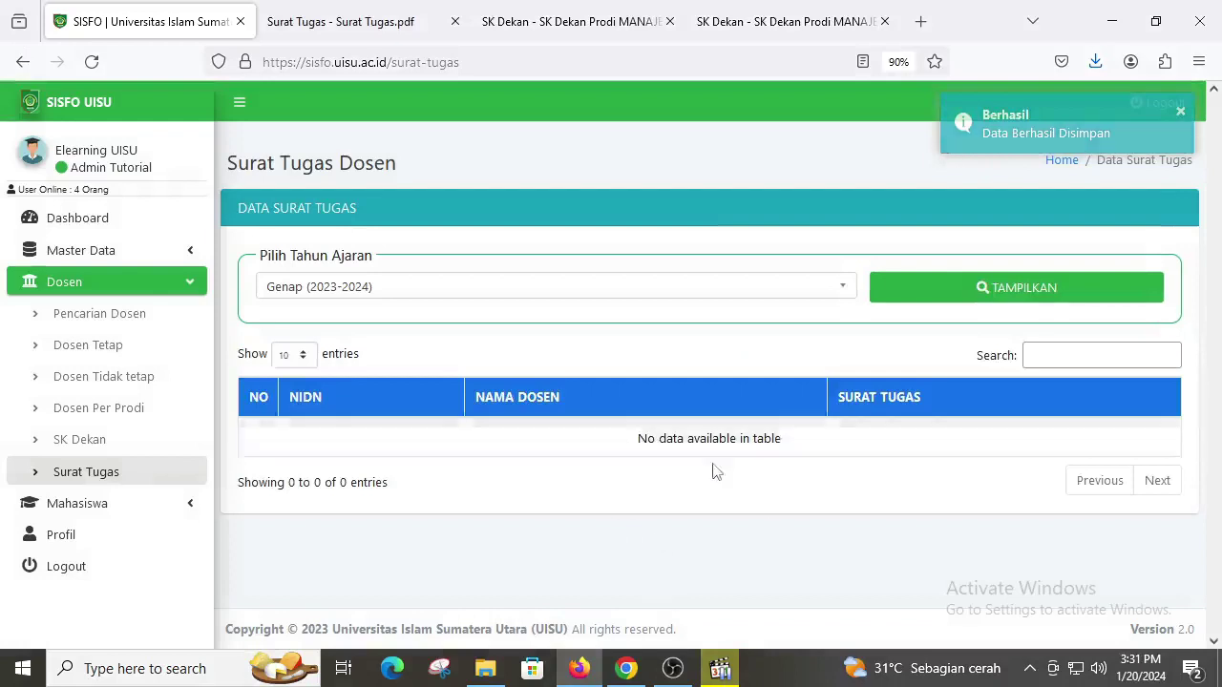
Step: Reload the page, search the lecturer again, and open the regenerated KEWIRAUSAHAAN Surat Tugas PDF
left_click(92, 62)
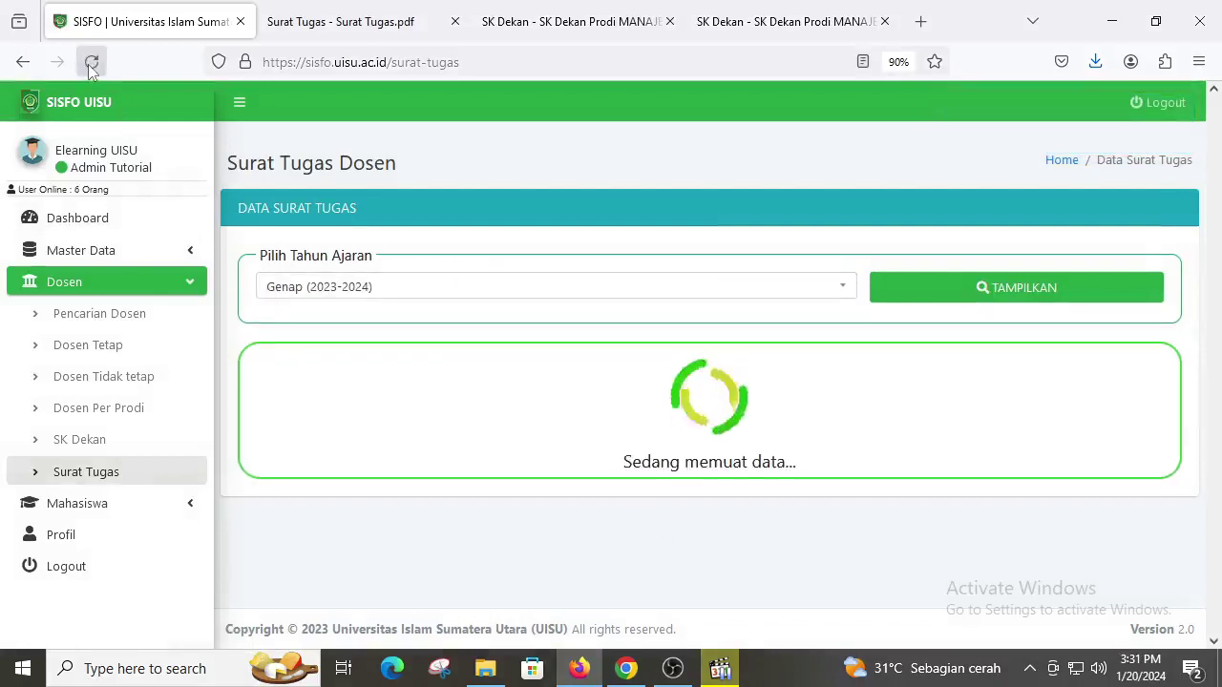
left_click(1122, 353)
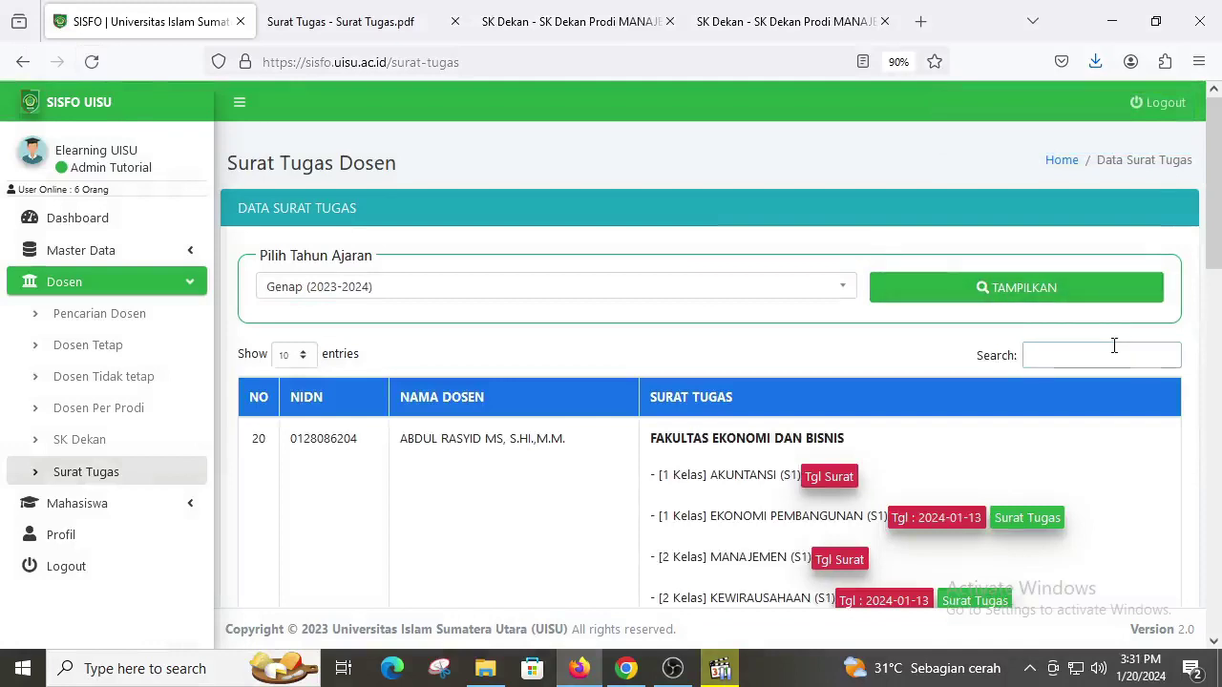
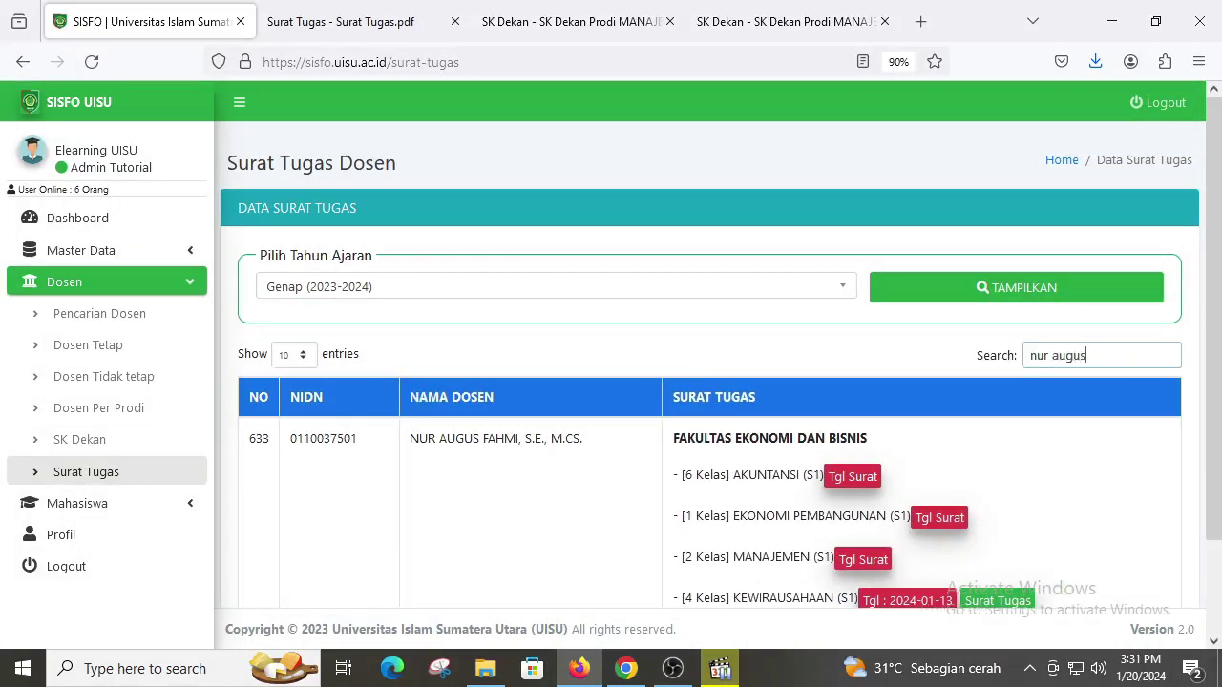
scroll(1097, 423, "down", 2)
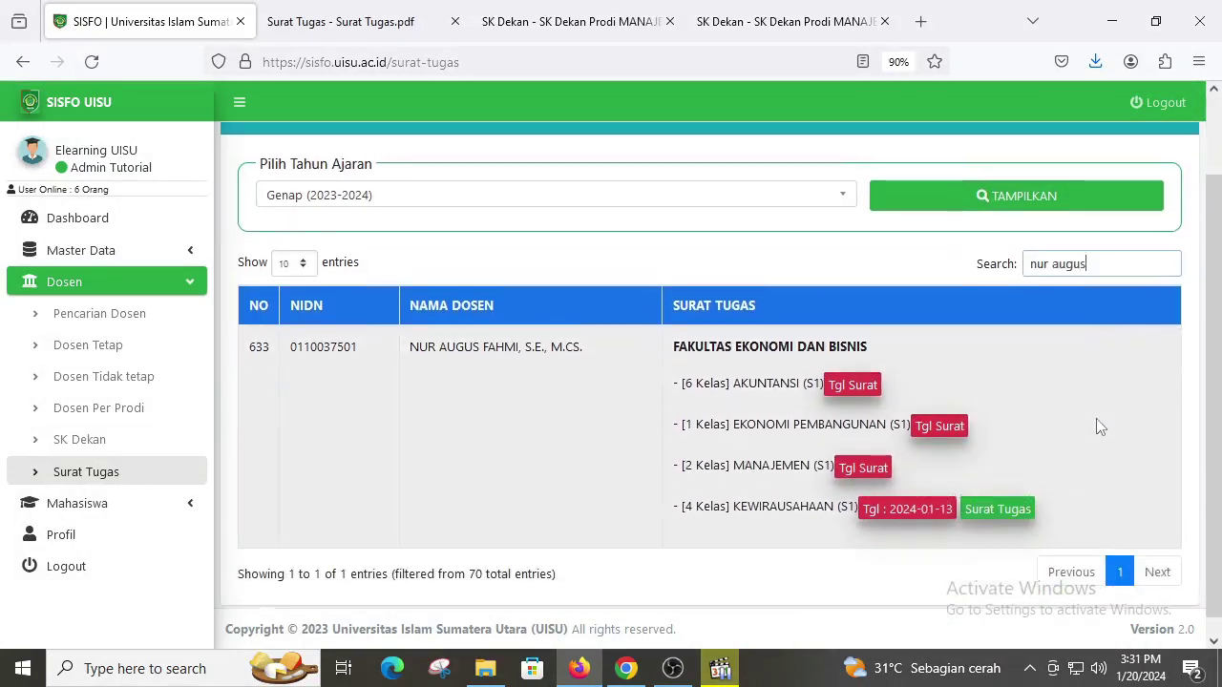
left_click(1006, 516)
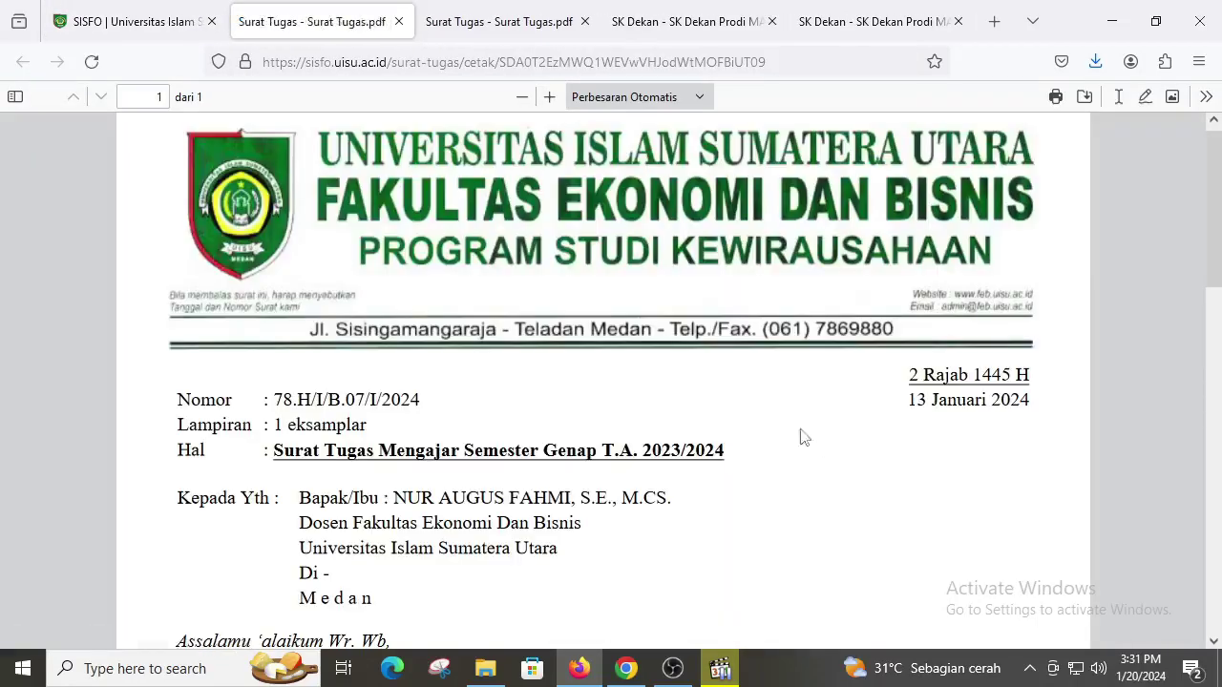
scroll(771, 421, "down", 2)
left_click_drag(274, 303, 423, 303)
scroll(428, 337, "down", 4)
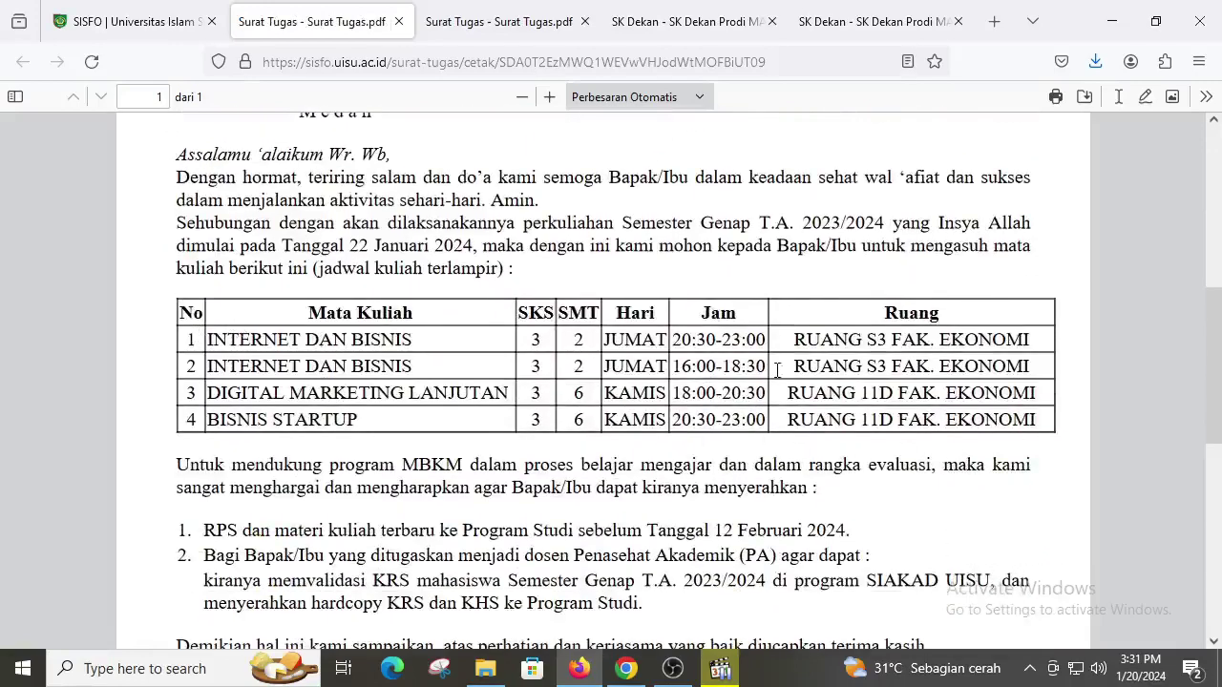
scroll(809, 362, "down", 2)
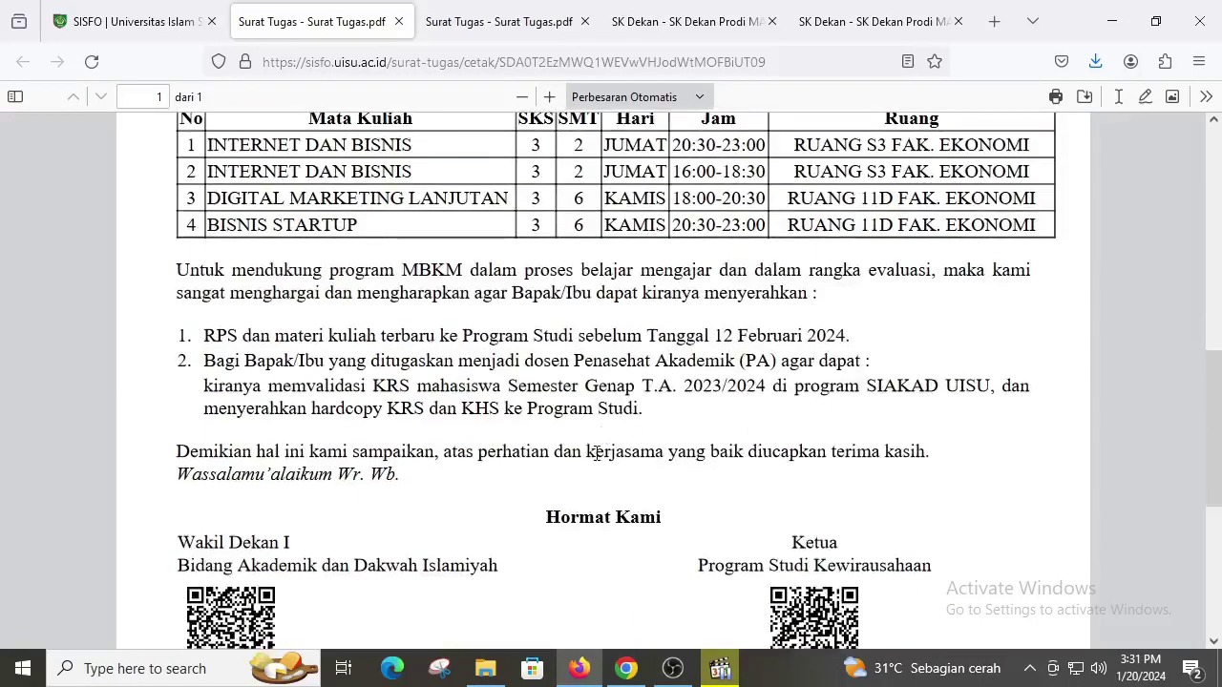
left_click_drag(714, 336, 856, 342)
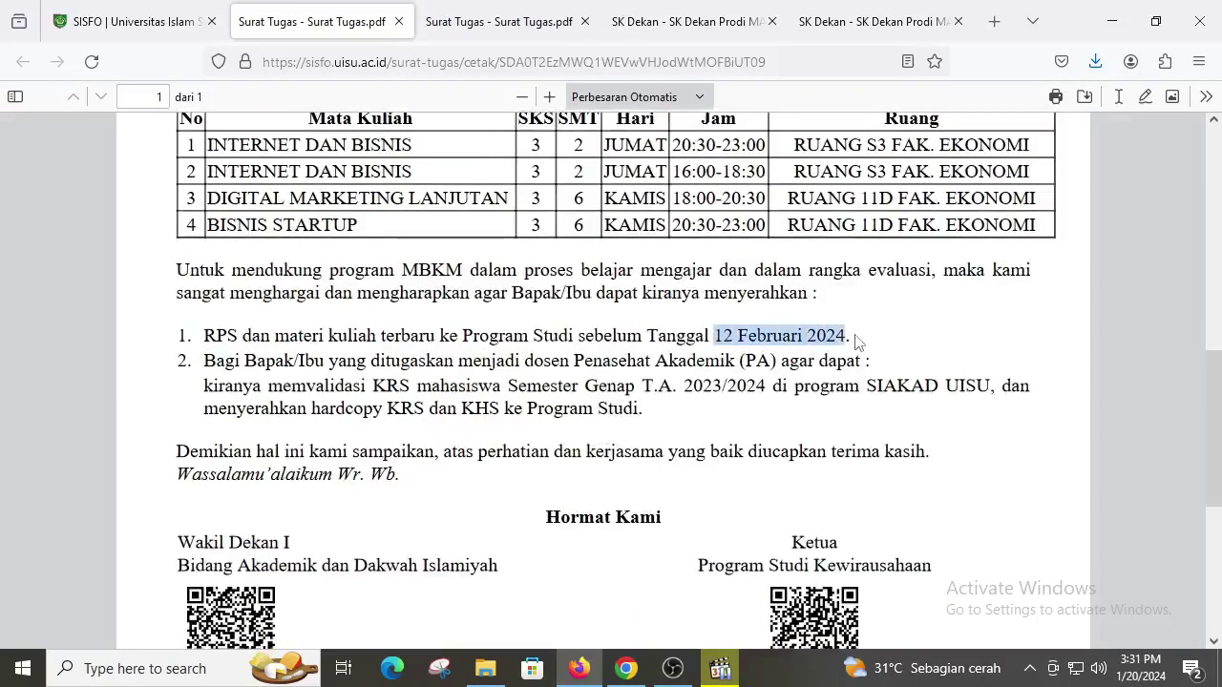
scroll(855, 341, "down", 1)
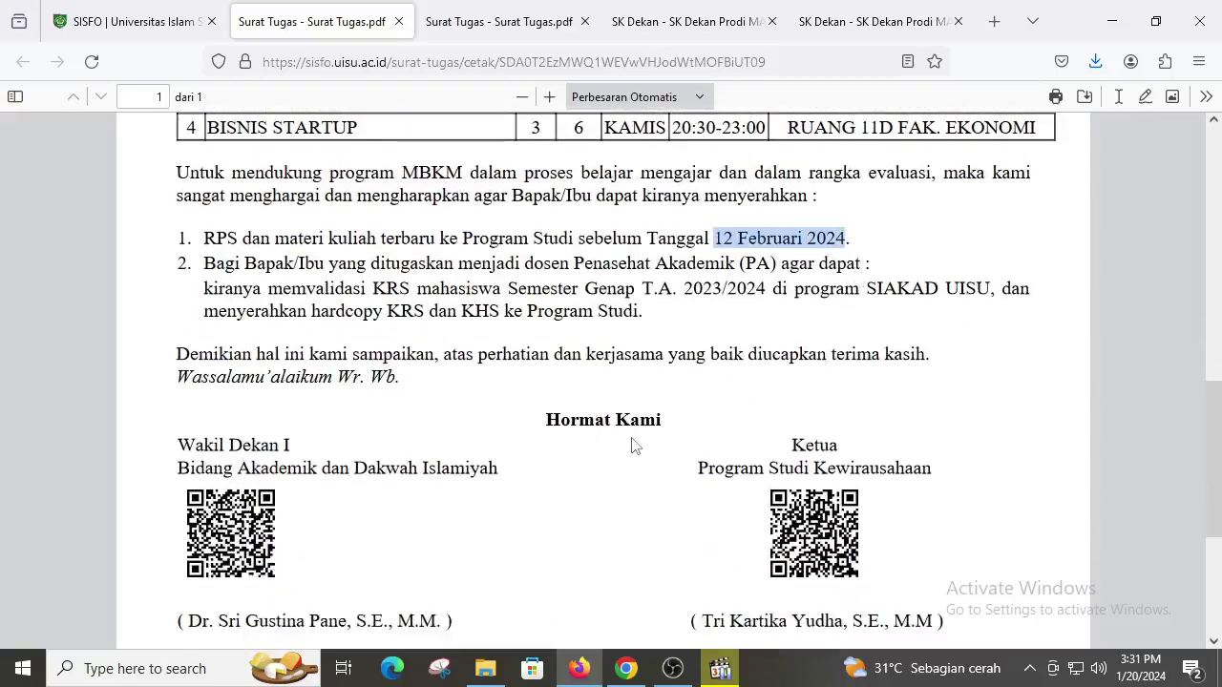
scroll(633, 444, "down", 1)
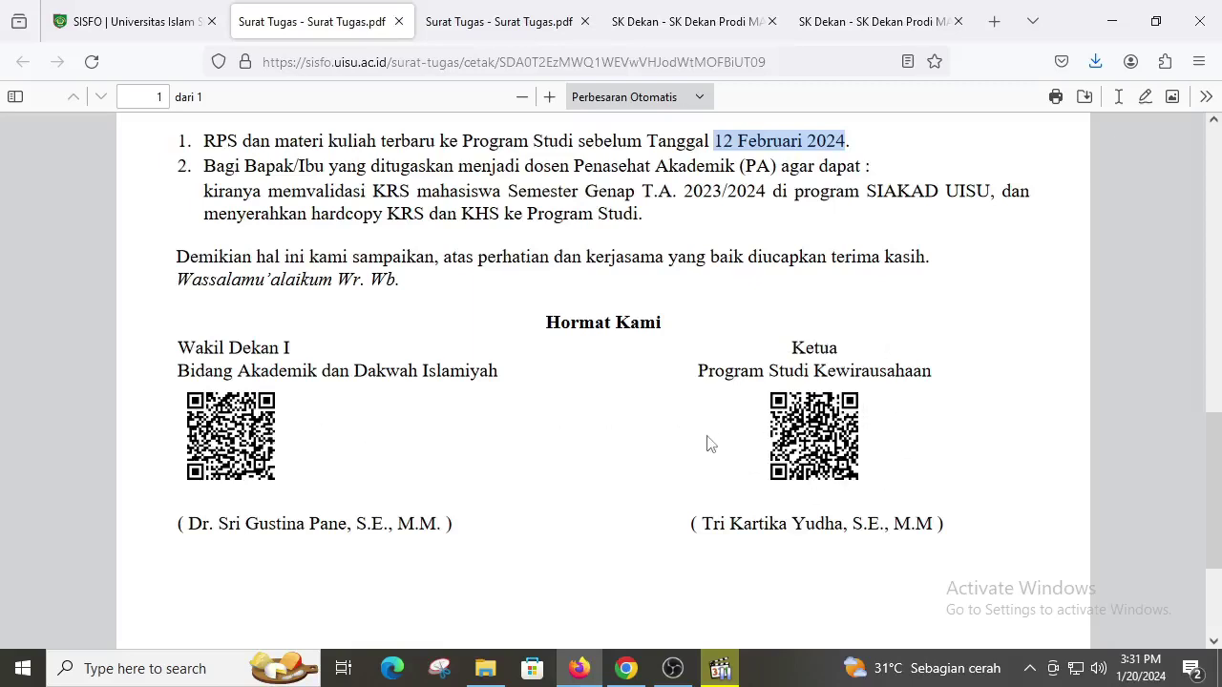
scroll(707, 443, "up", 10)
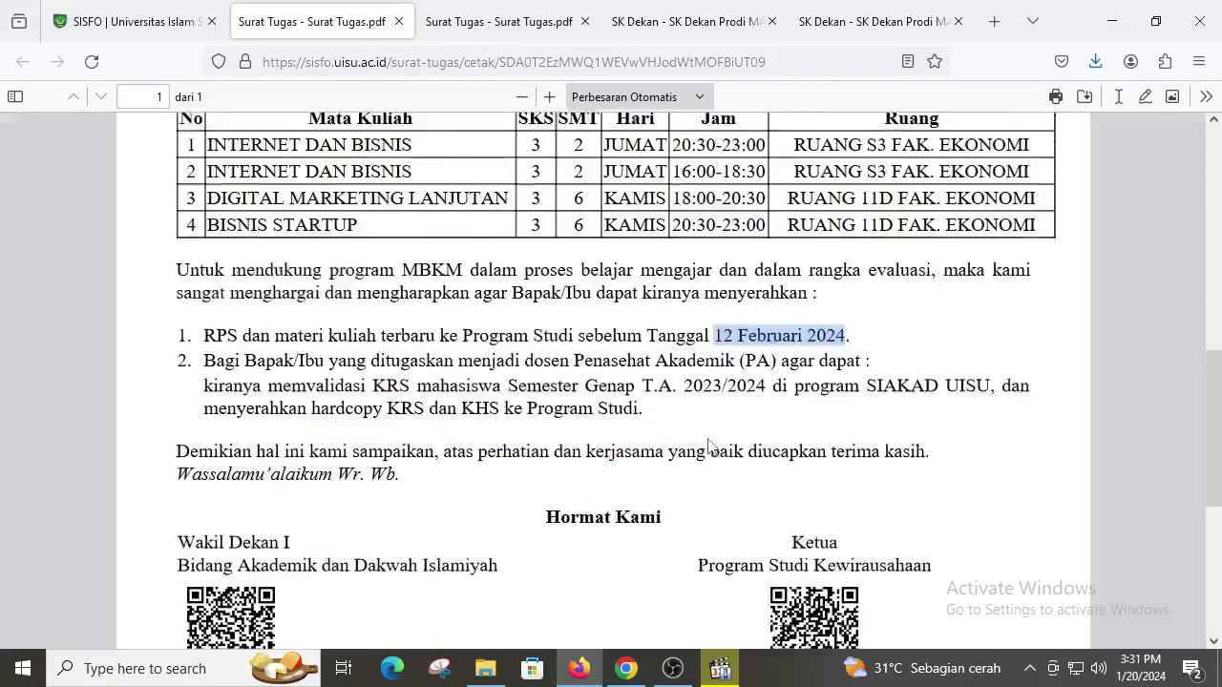